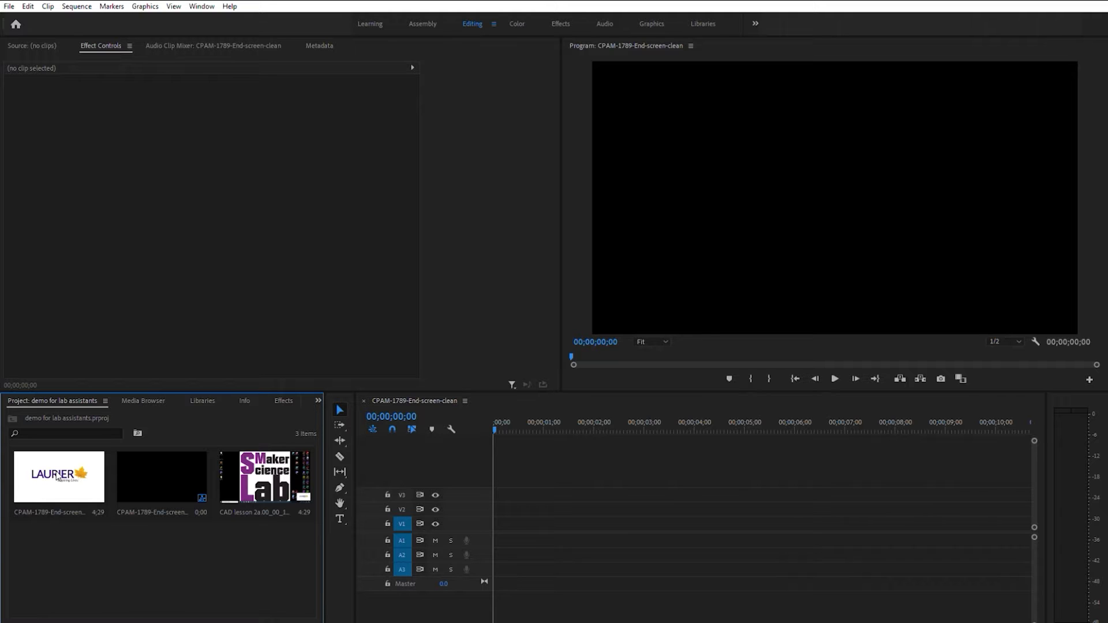
Place the Laurier logo image at the start of track V1, with the CAD lesson still directly after it
left_click_drag(57, 477, 500, 526)
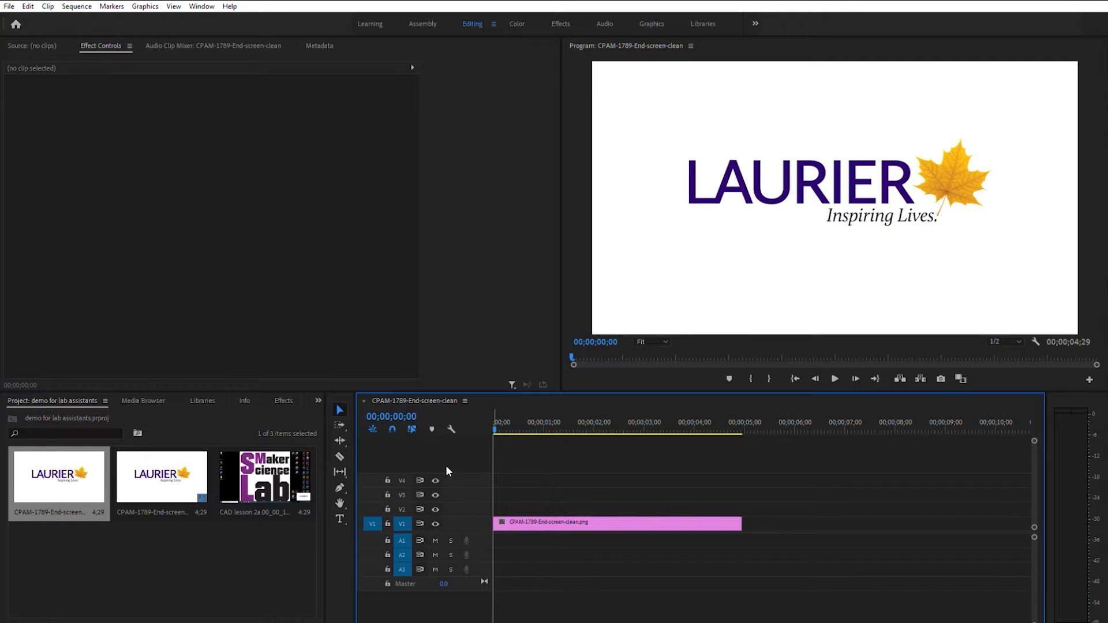
left_click(262, 463)
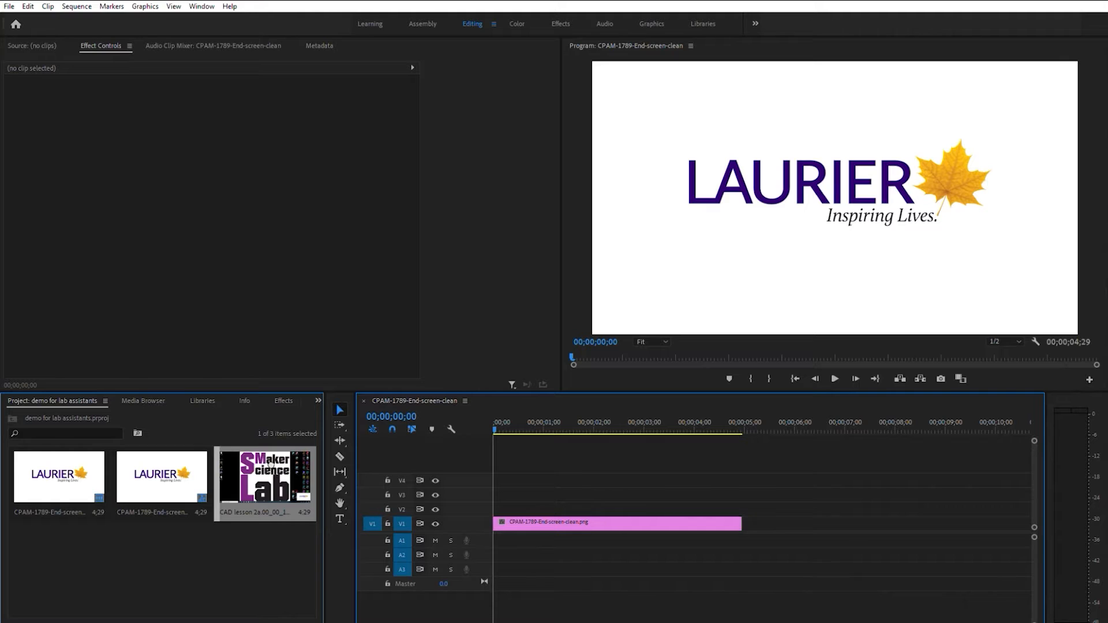
left_click_drag(326, 454, 748, 515)
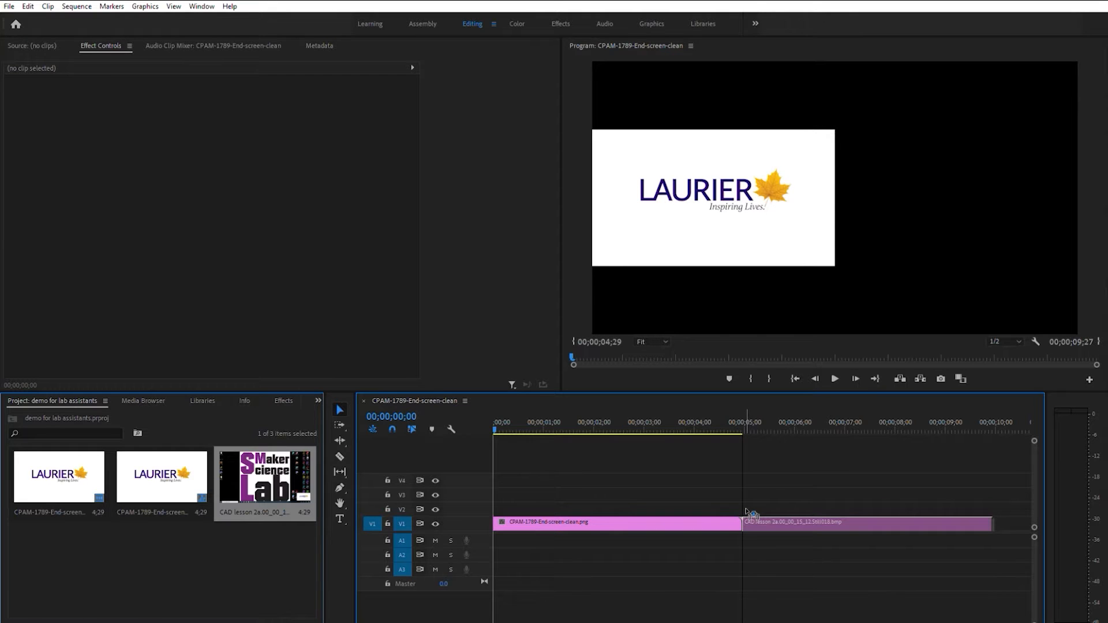
left_click_drag(749, 512, 750, 514)
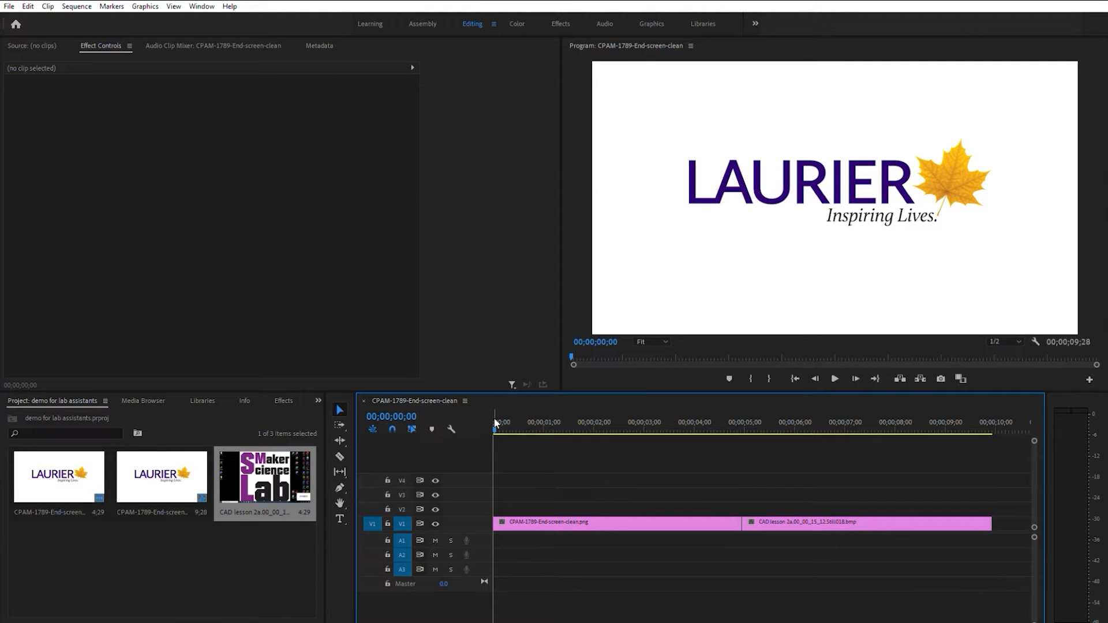
Shorten both image clips on the timeline to a duration of 3 seconds each
key("space")
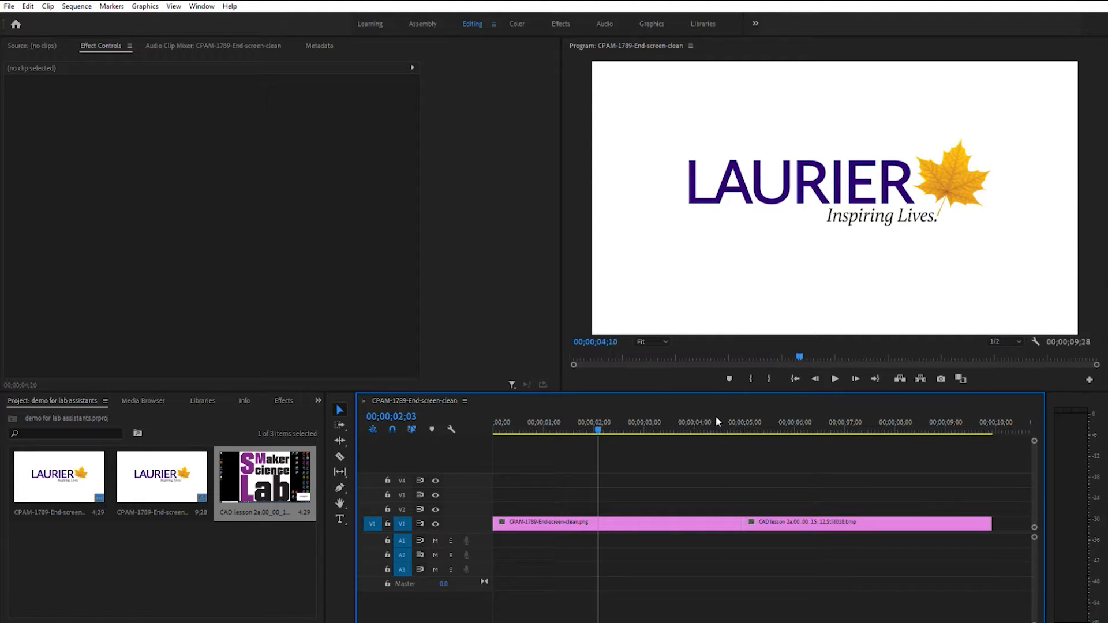
left_click_drag(772, 420, 709, 436)
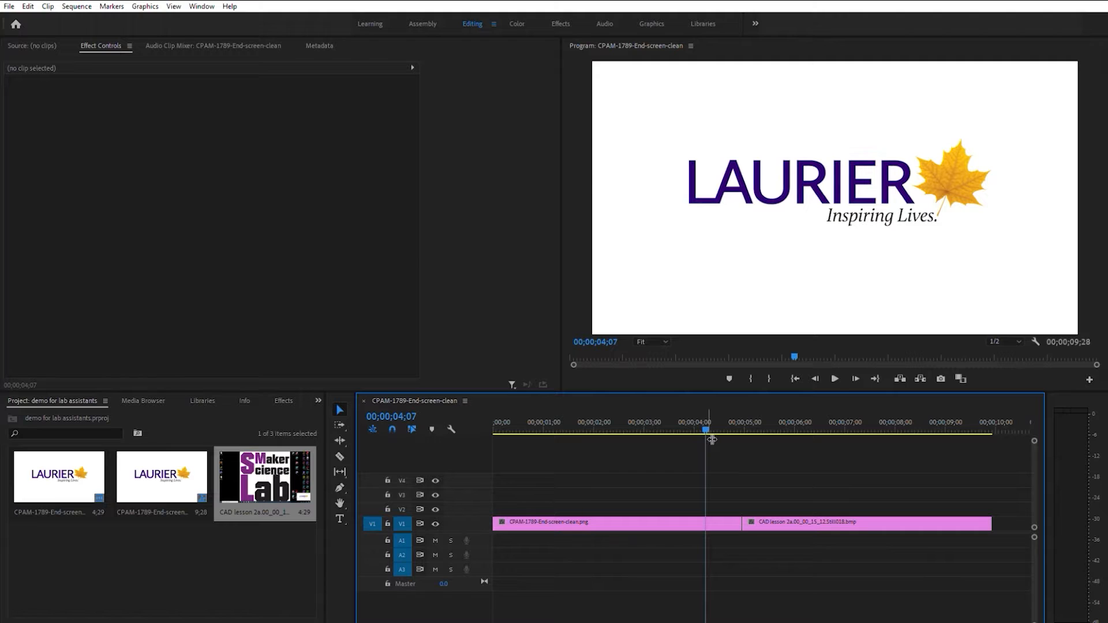
left_click(599, 524)
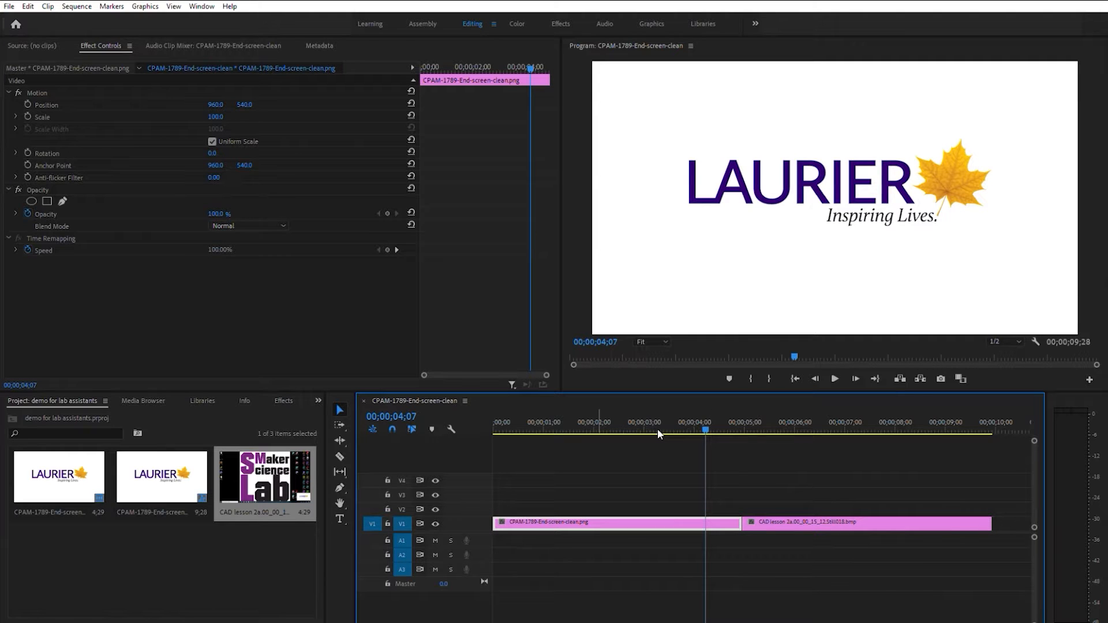
key("ctrl+r")
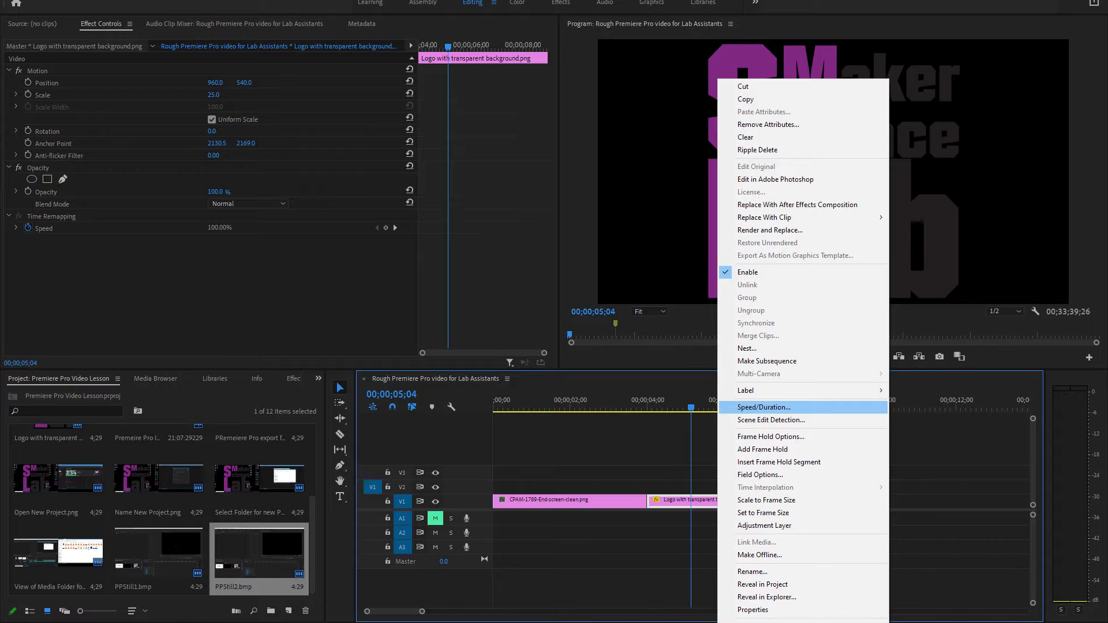
key("Return")
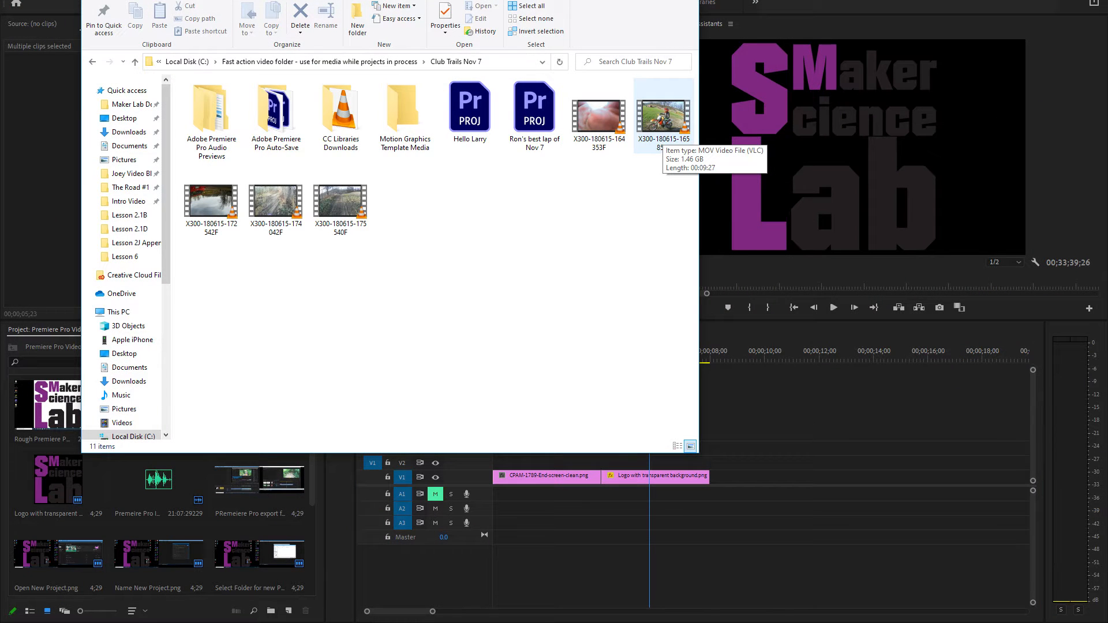
left_click_drag(664, 138, 749, 445)
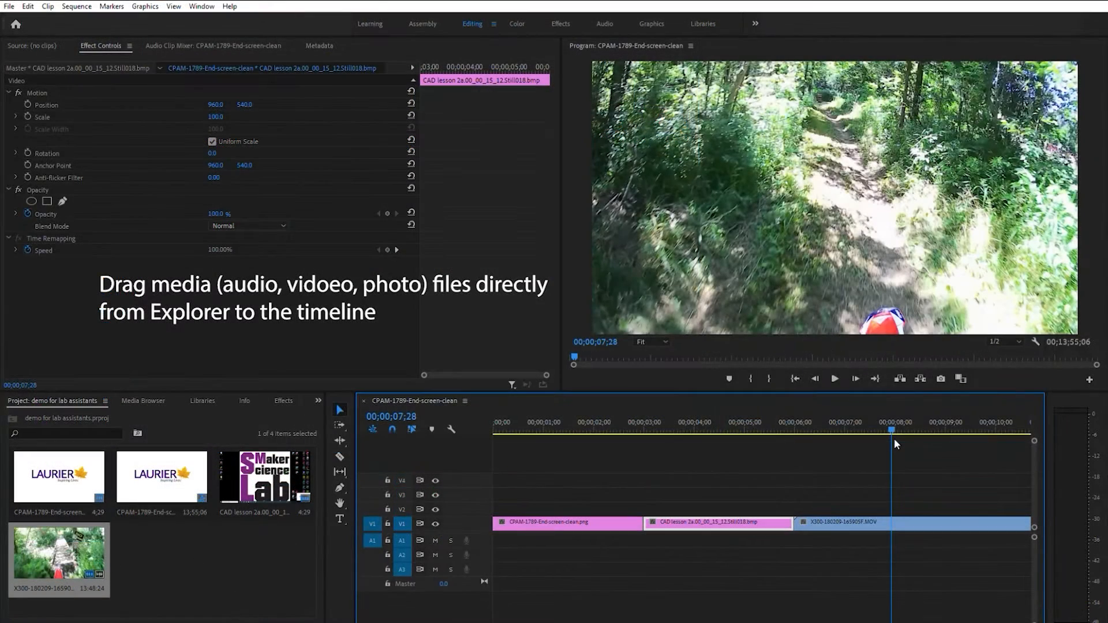
left_click(882, 520)
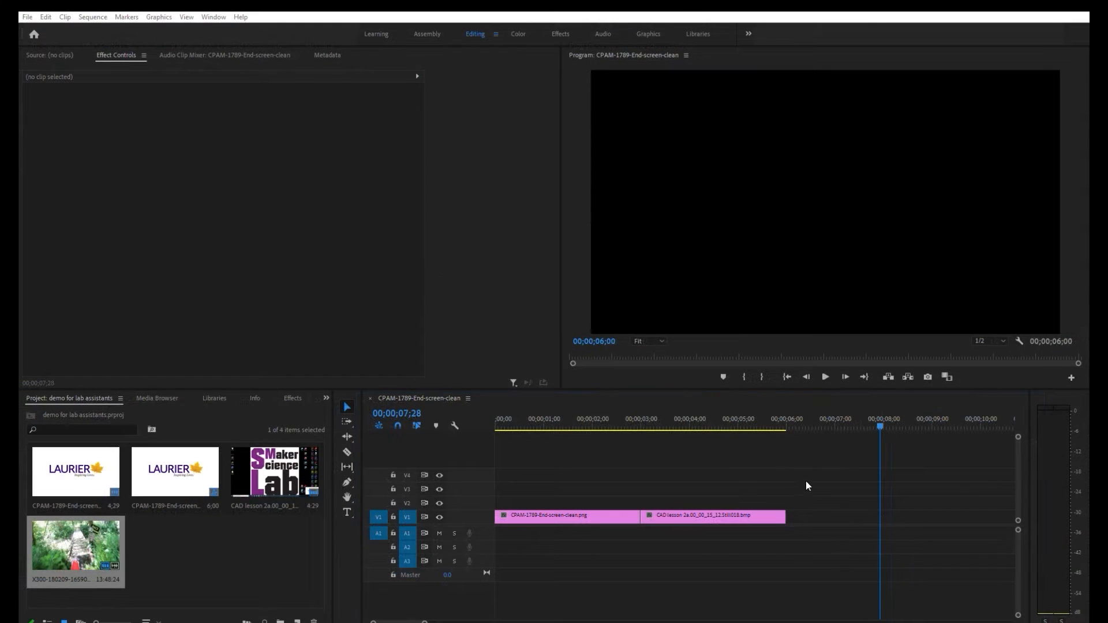
left_click_drag(806, 480, 788, 513)
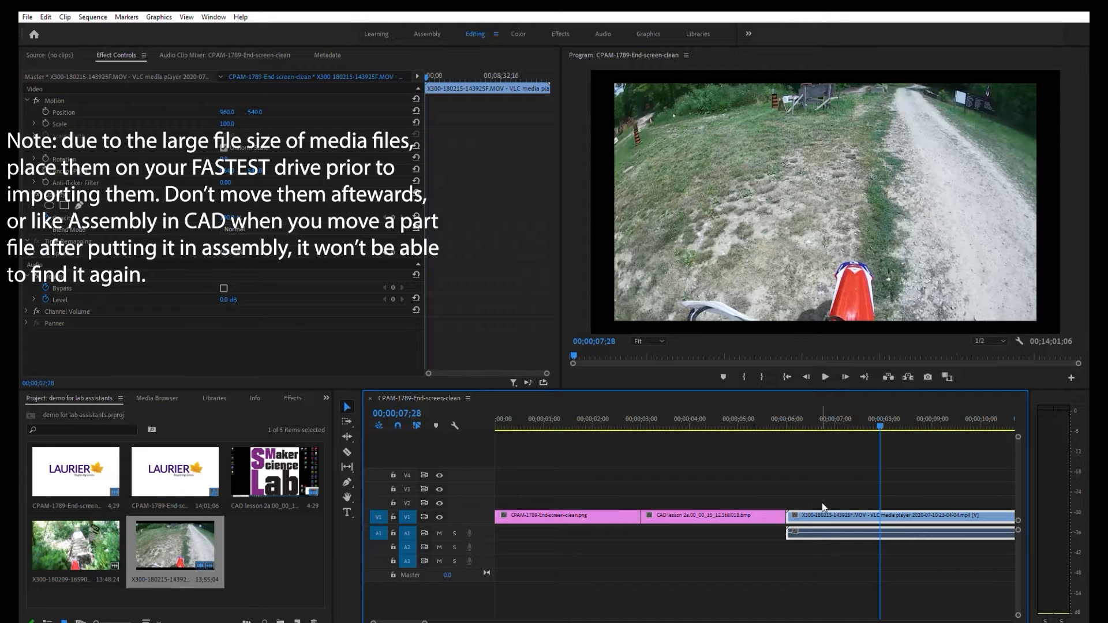
left_click_drag(823, 508, 813, 528)
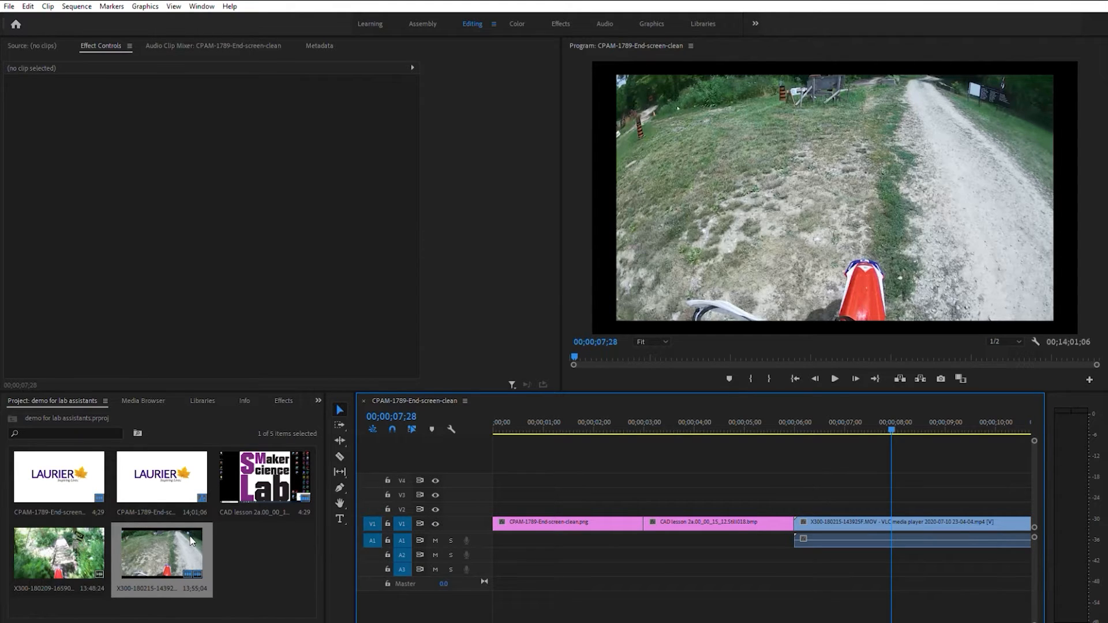
Try layering the CAD lesson still on track V4 above the trail video, check the overlap, and delete it
left_click(255, 466)
left_click_drag(255, 466, 803, 475)
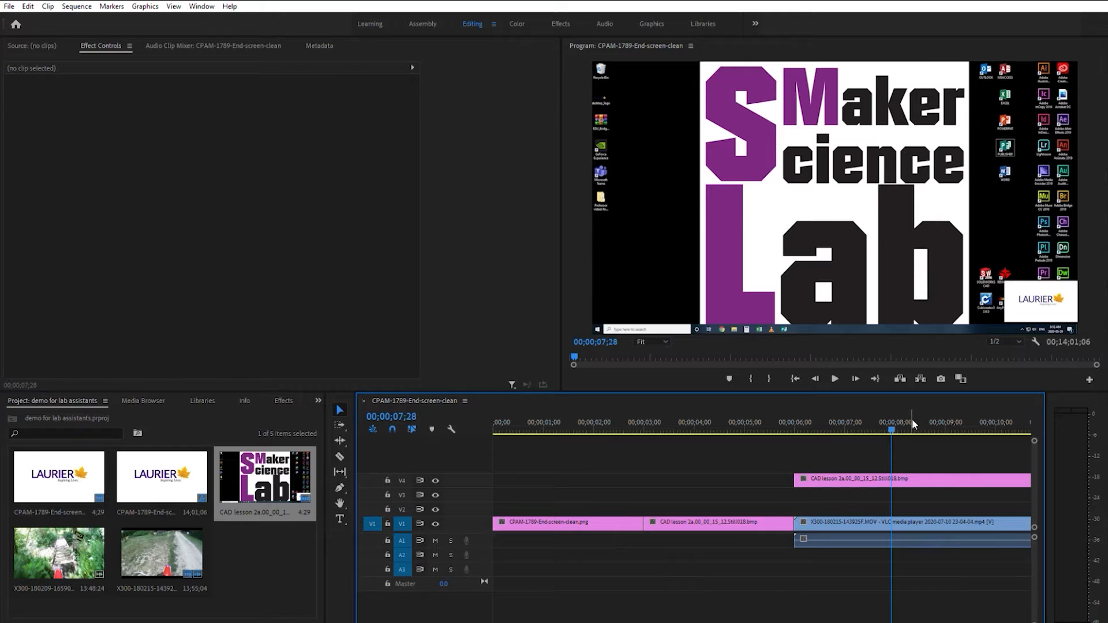
left_click(841, 425)
mouse_move(842, 426)
left_mouse_down()
mouse_move(807, 426)
mouse_move(843, 426)
left_mouse_up()
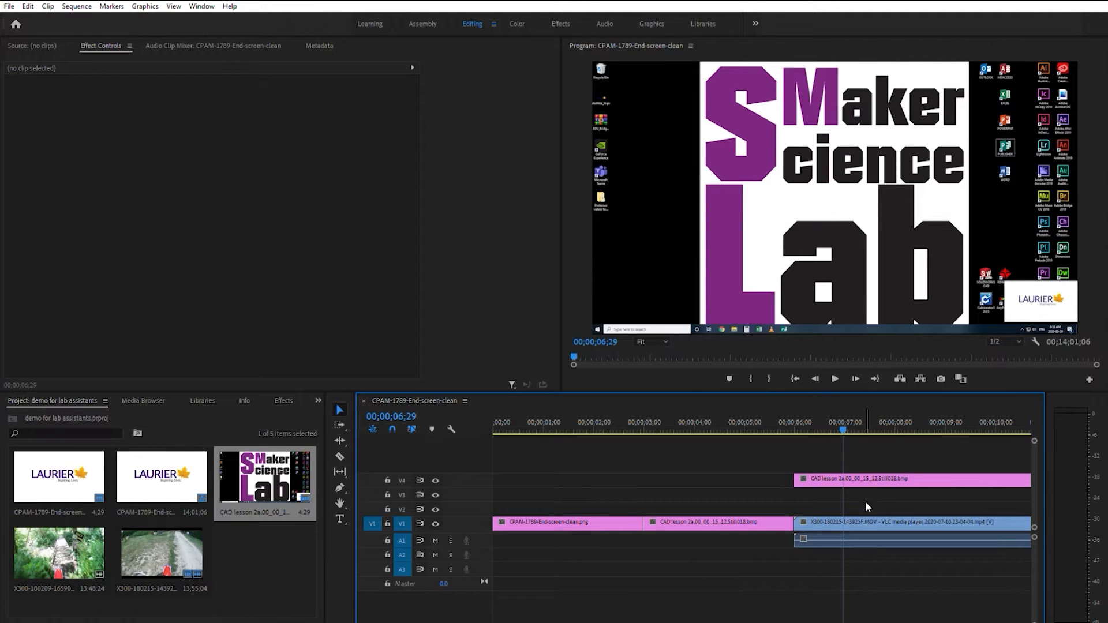
left_click(864, 479)
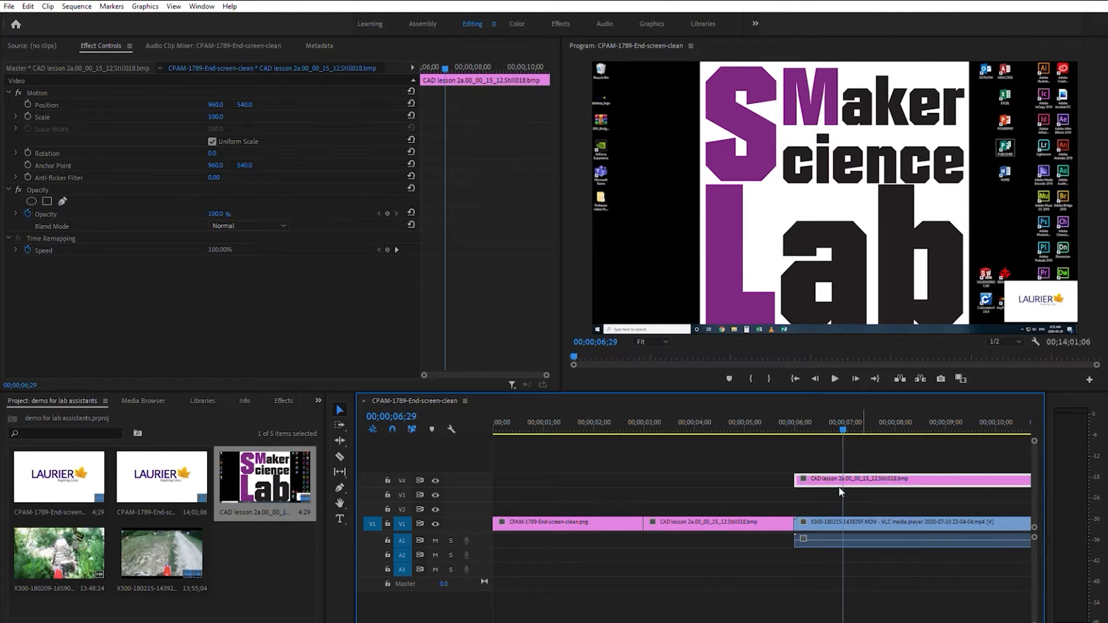
key("Delete")
Preview the trail video's motionless opening and split the clip at 00;00;11;02 with the Razor tool
left_click(835, 378)
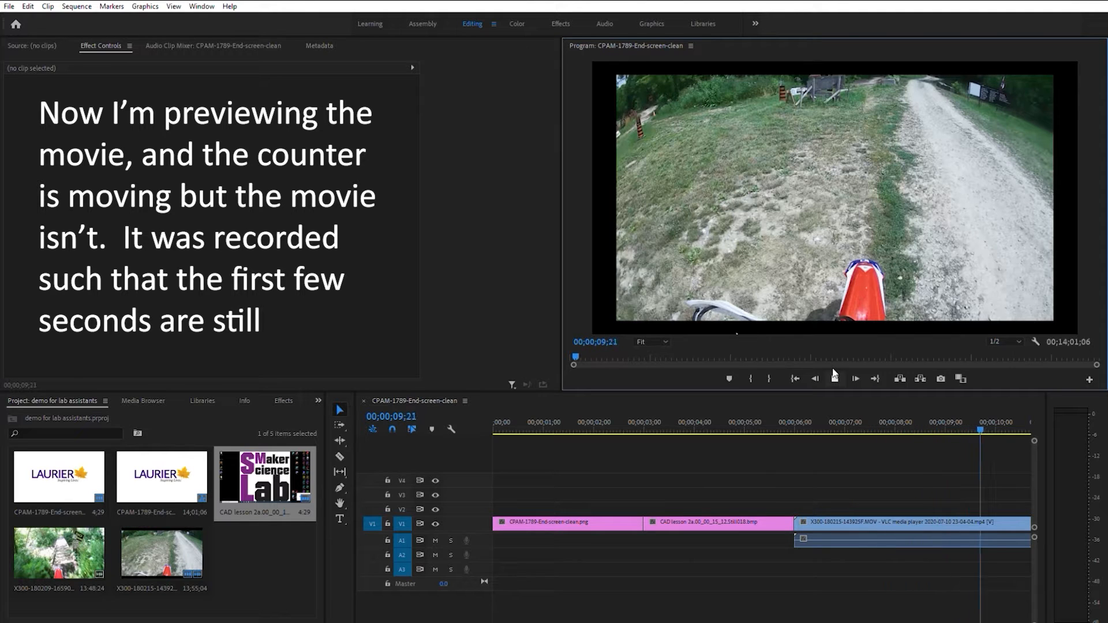
left_click(835, 378)
left_click(572, 414)
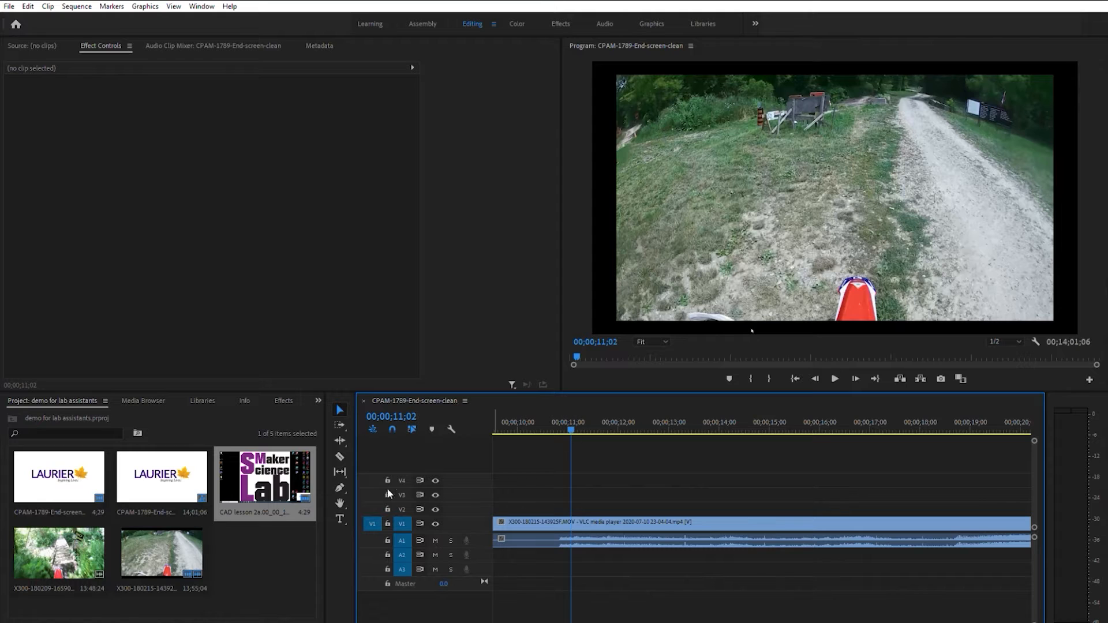
left_click(340, 457)
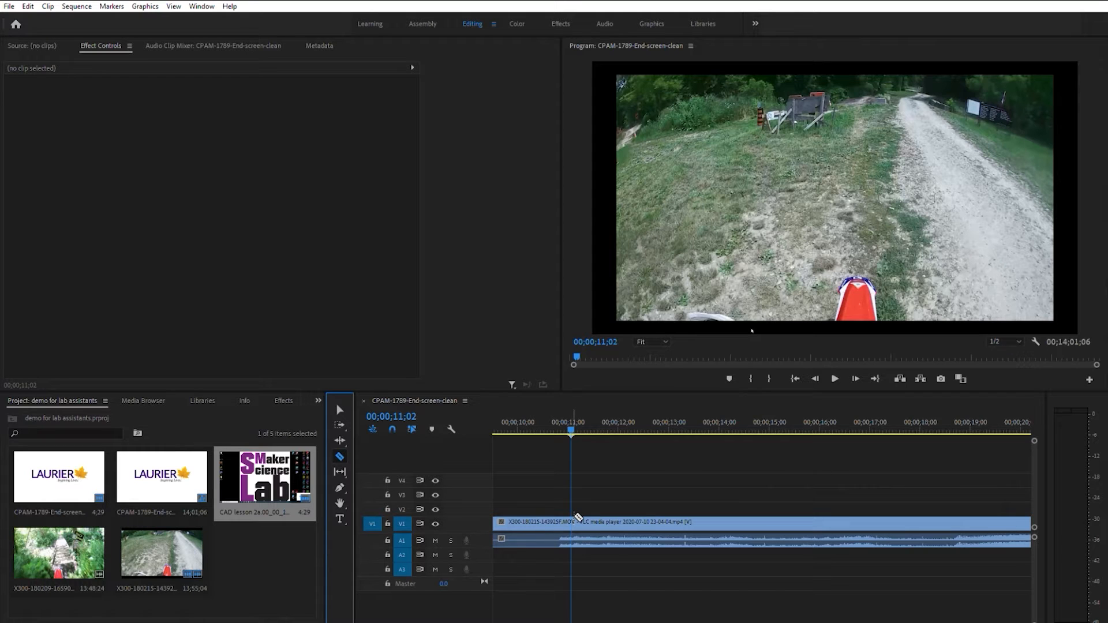
left_click(573, 523)
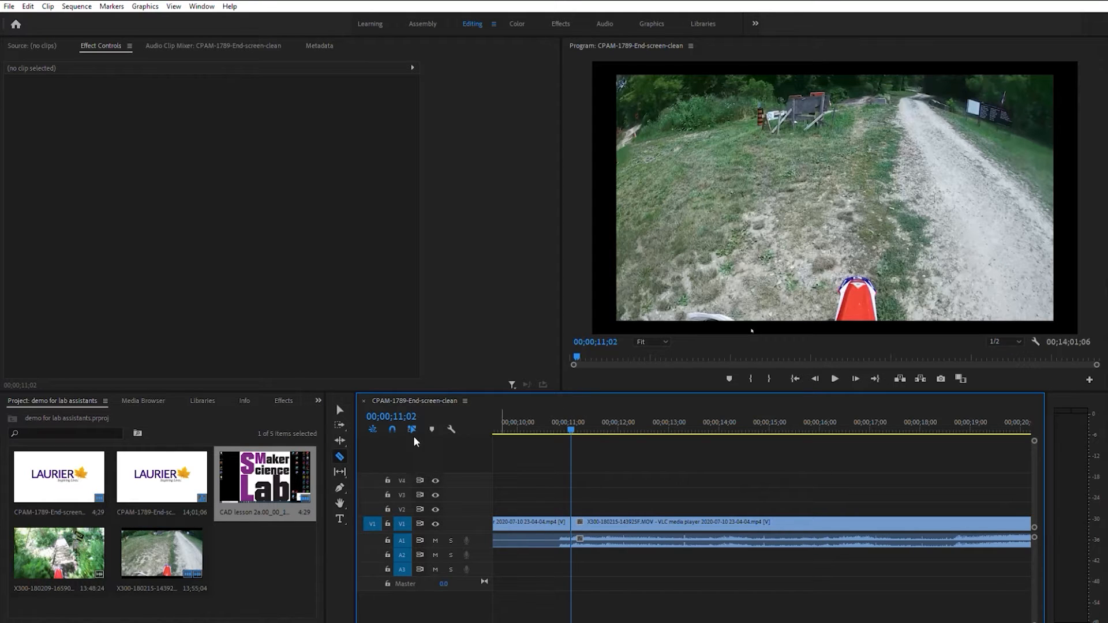
Delete the motionless segment of the trail video before the cut
left_click(347, 402)
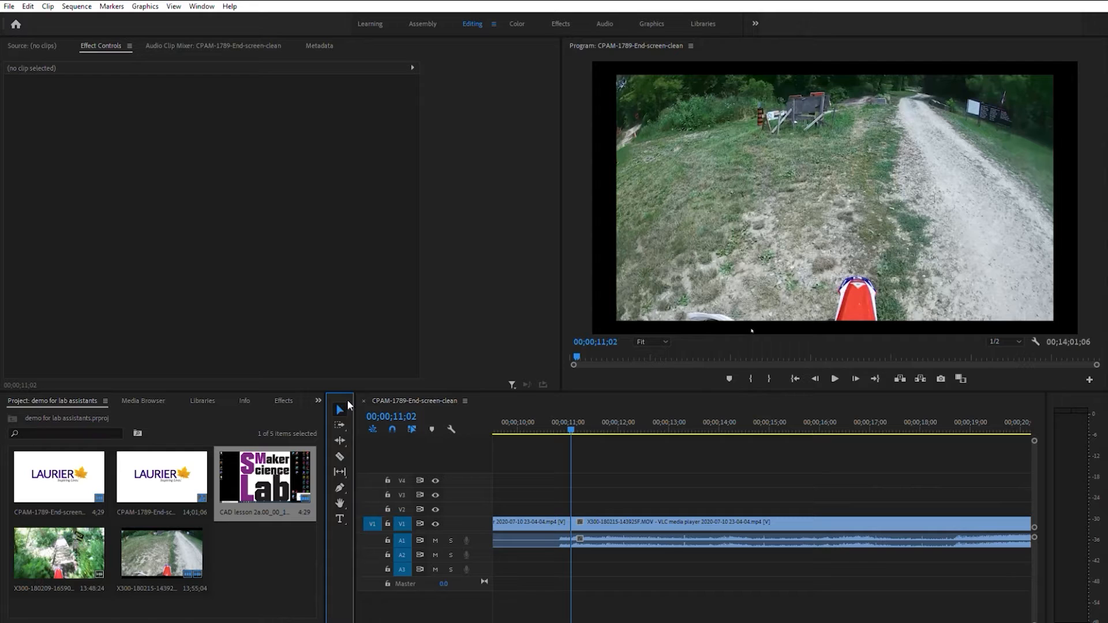
left_click(520, 515)
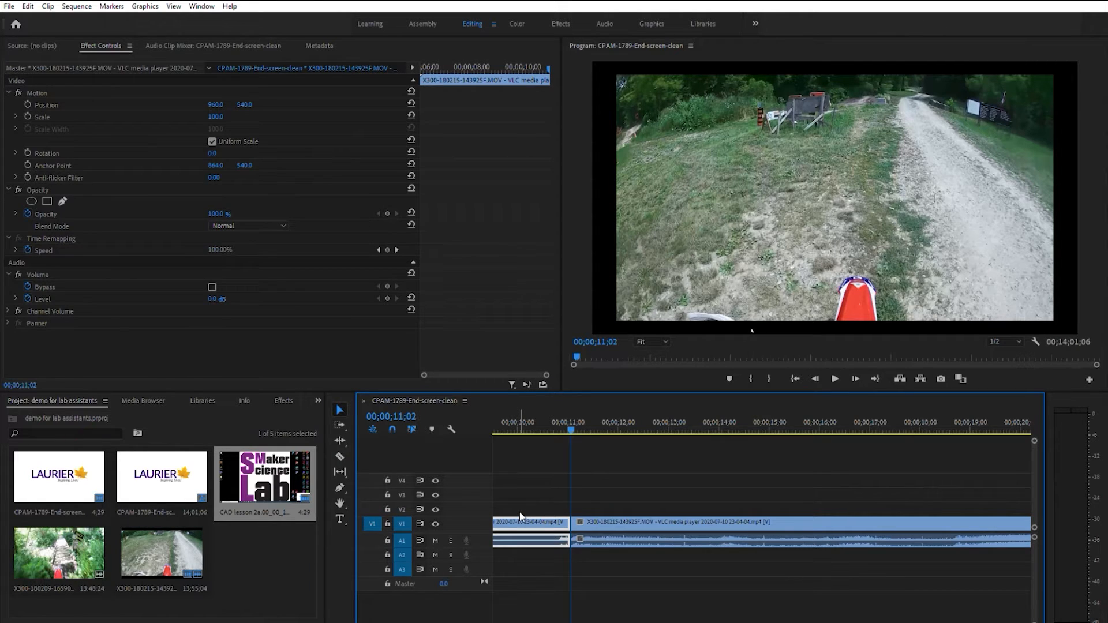
key("Delete")
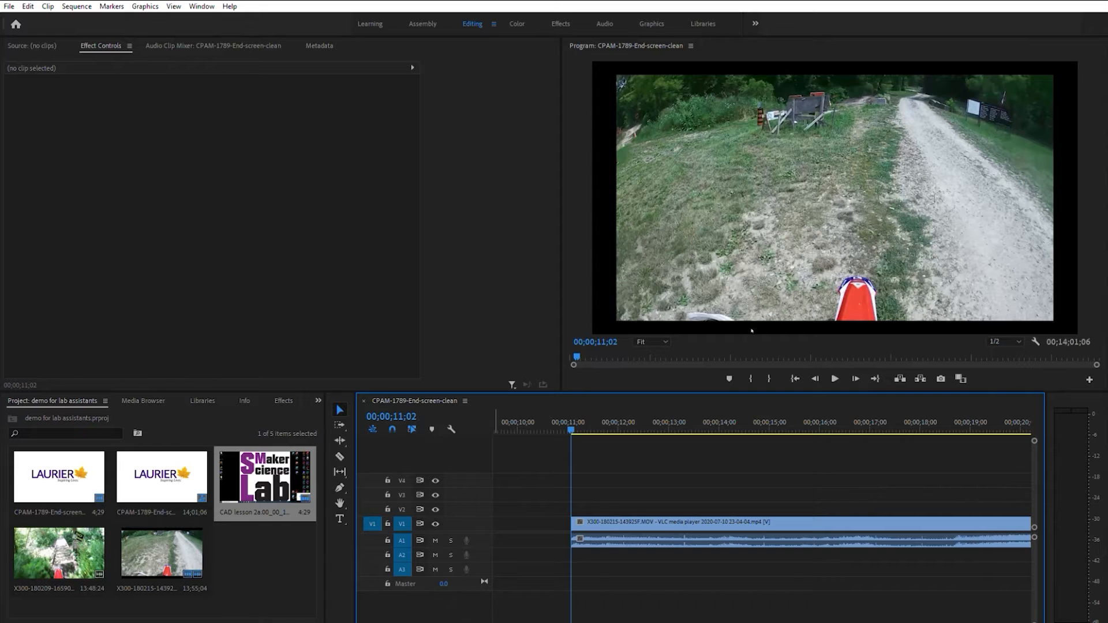
Close the gap by moving the remaining trail video back so it snaps to the end of the second image
scroll(402, 622, "up", 5)
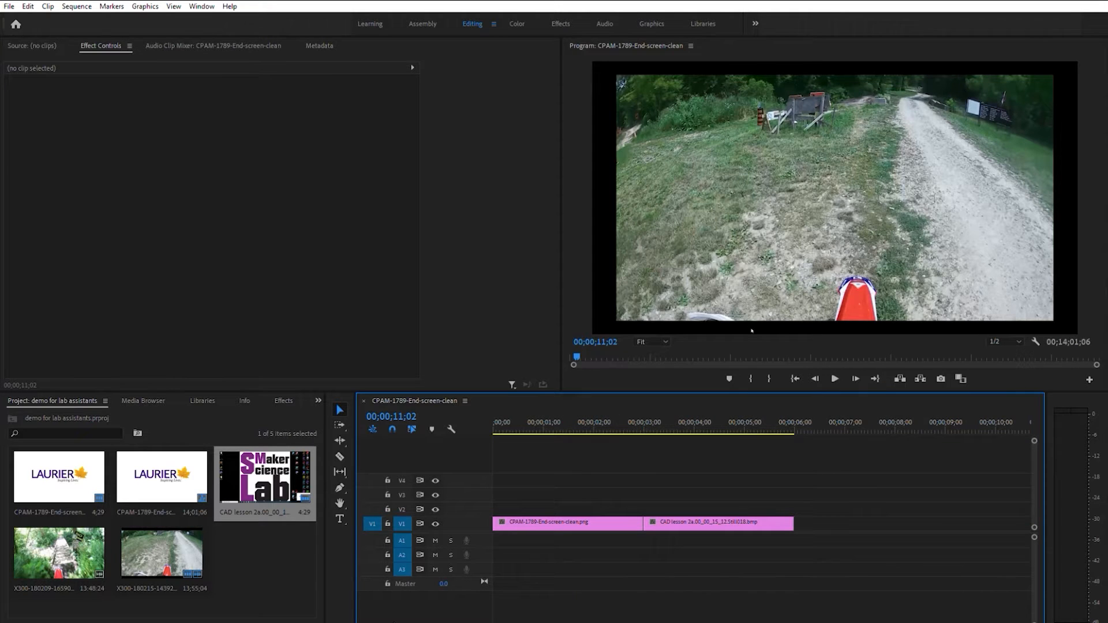
left_click_drag(395, 622, 397, 622)
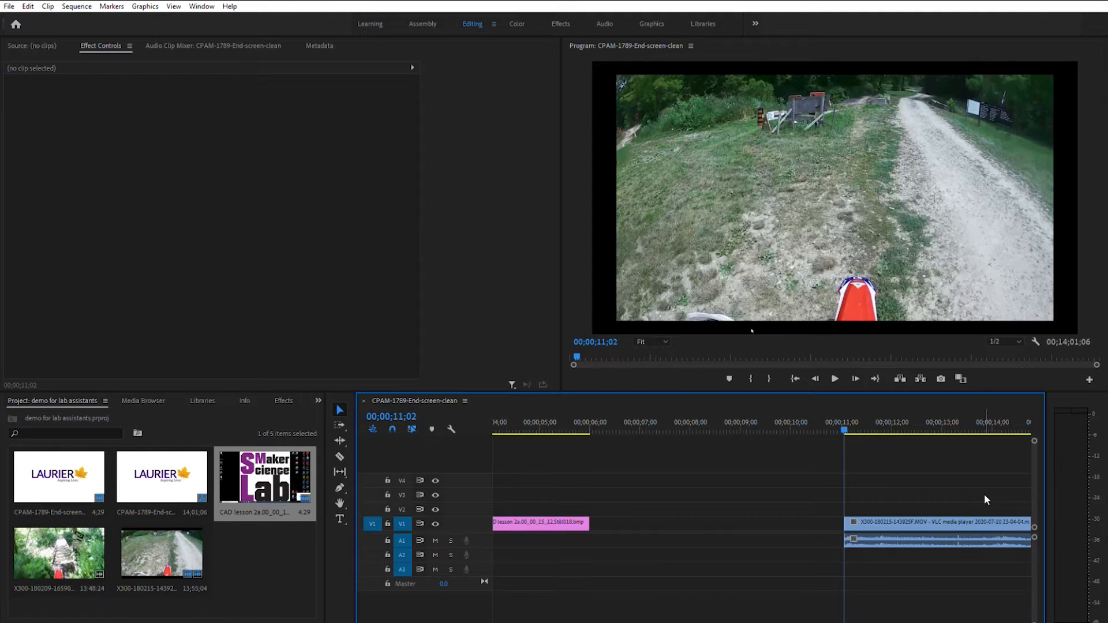
left_click_drag(946, 515, 702, 524)
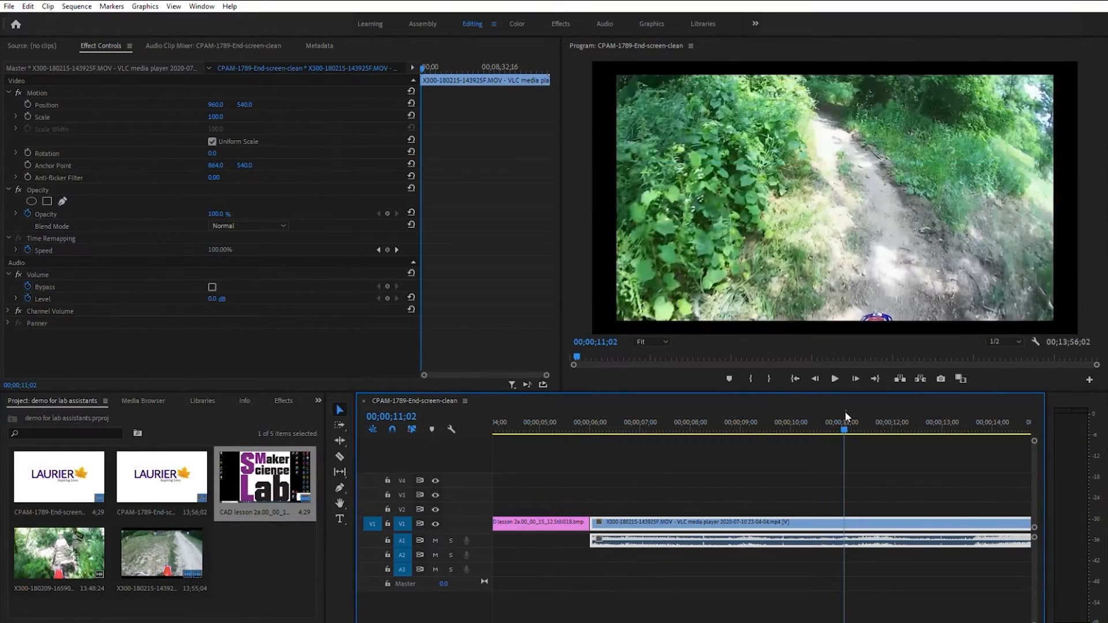
Play the trimmed trail video from 00;00;06;04 and stop at 00;00;08;06
left_click_drag(845, 422, 597, 437)
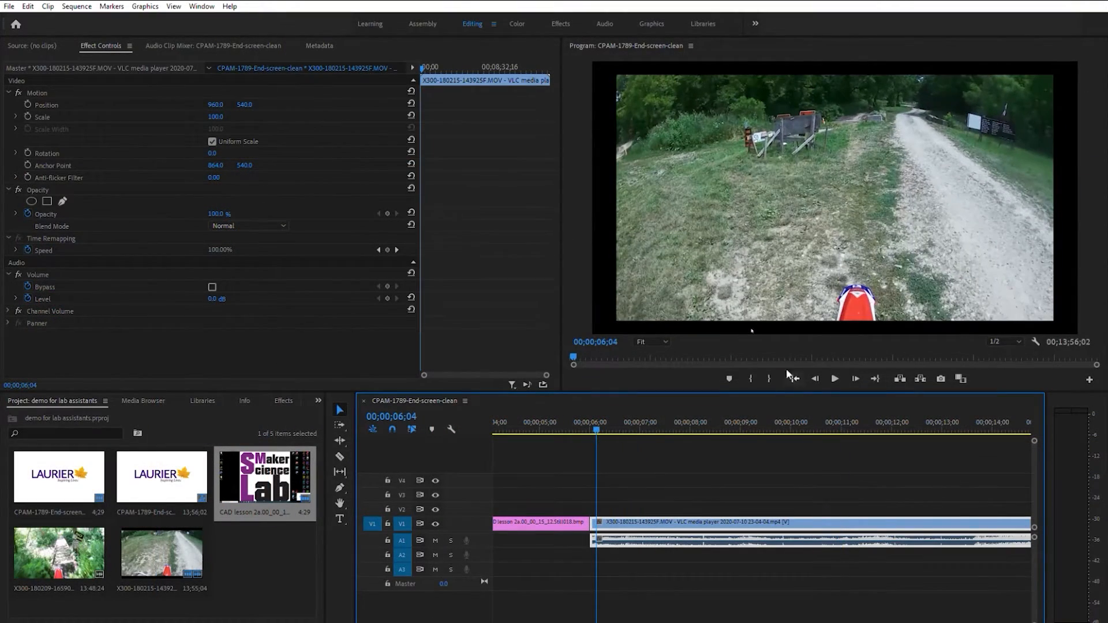
left_click(835, 373)
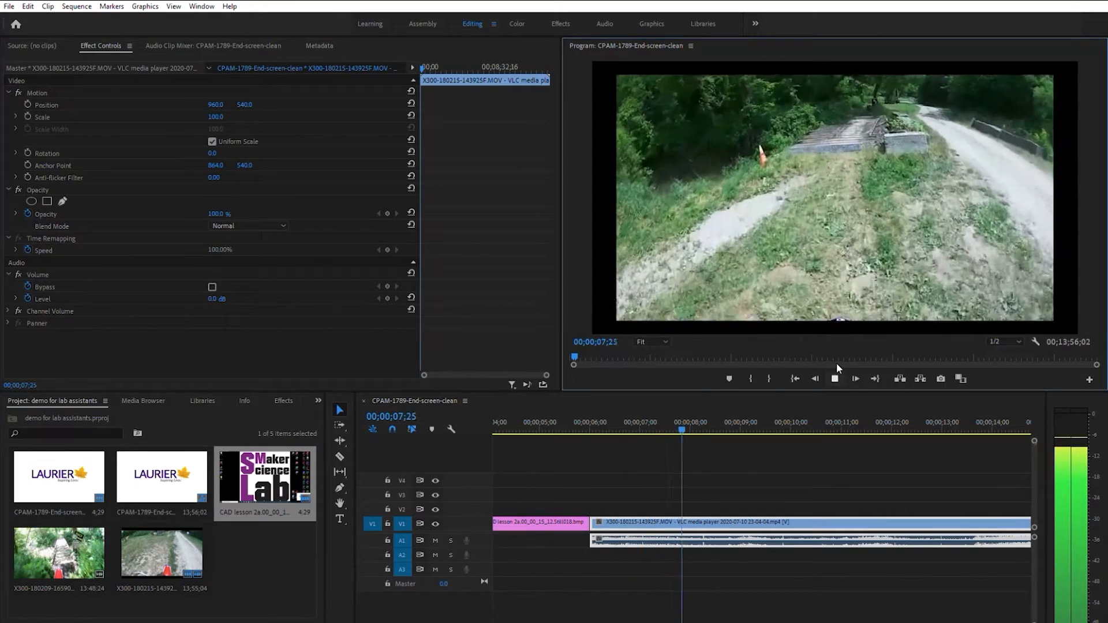
left_click(836, 372)
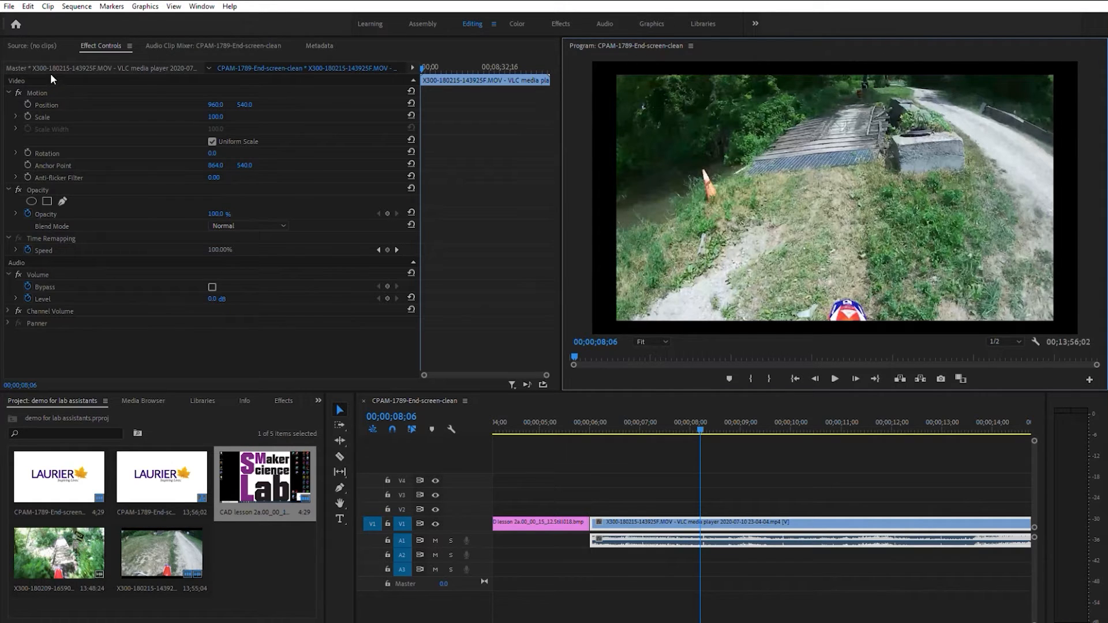
Try a horizontal position of 1000 for the trail video and restore it to 960
left_click(288, 106)
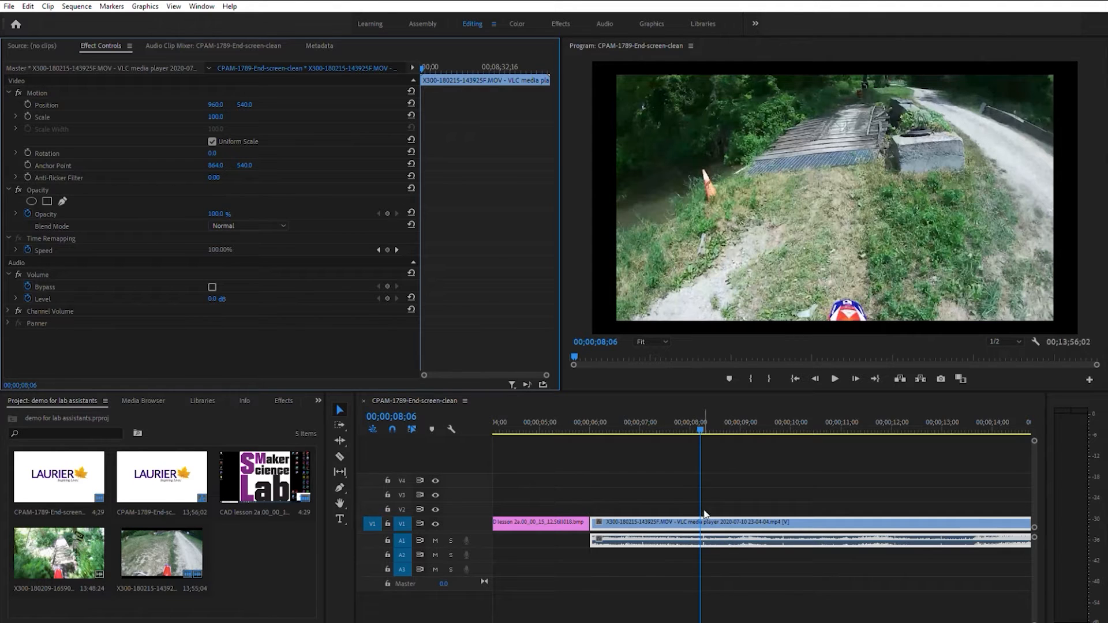
left_click(220, 102)
type("1000")
key("Return")
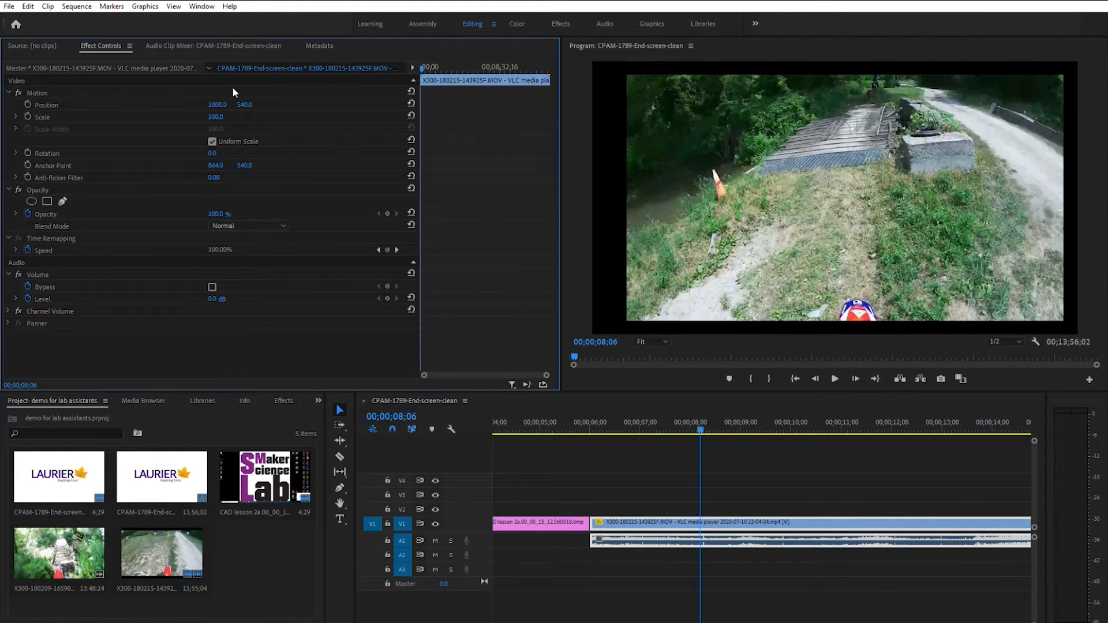
left_click(223, 103)
type("960")
key("Return")
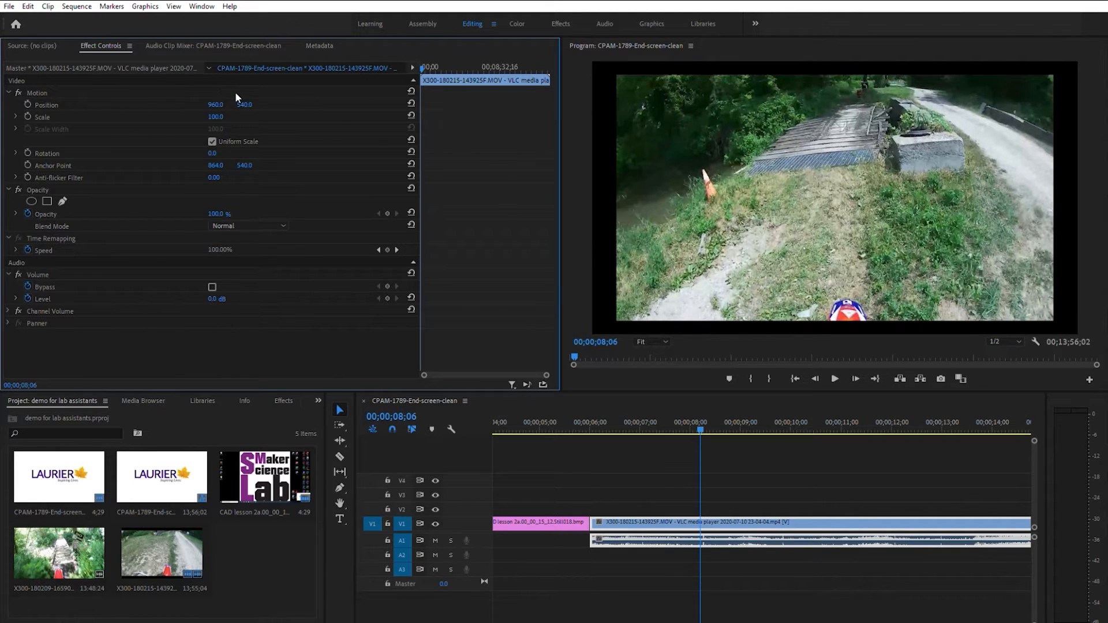
Try a vertical position of 600 for the trail video and restore it to 540
left_click(250, 103)
type("600")
key("Return")
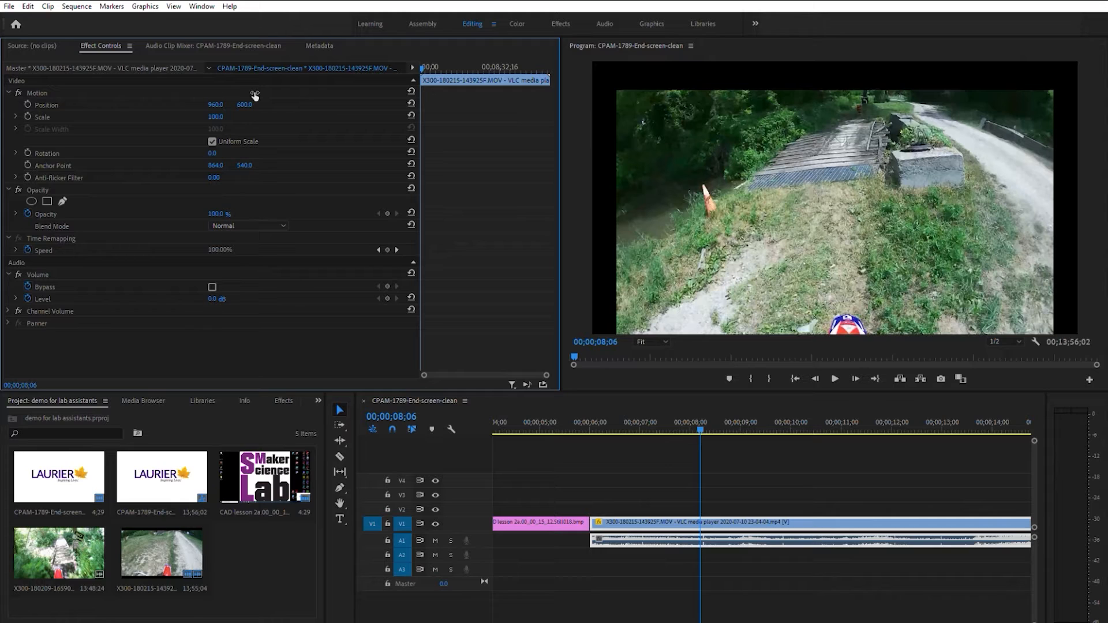
left_click(253, 96)
type("540")
key("Return")
Set the trail video's scale to 105
left_click(217, 116)
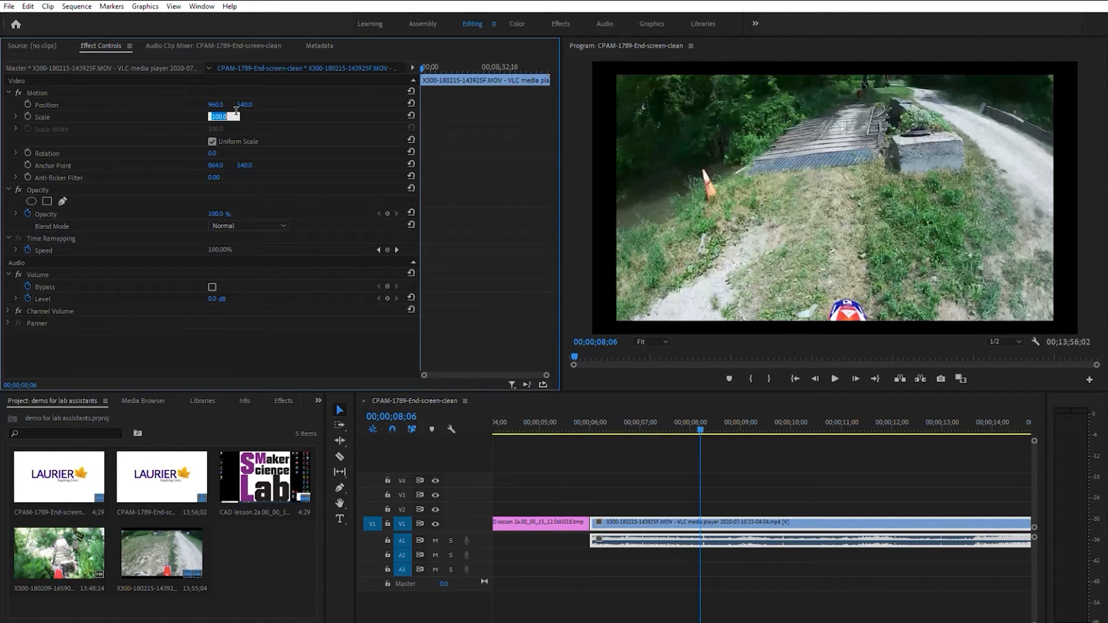
type("105")
key("Return")
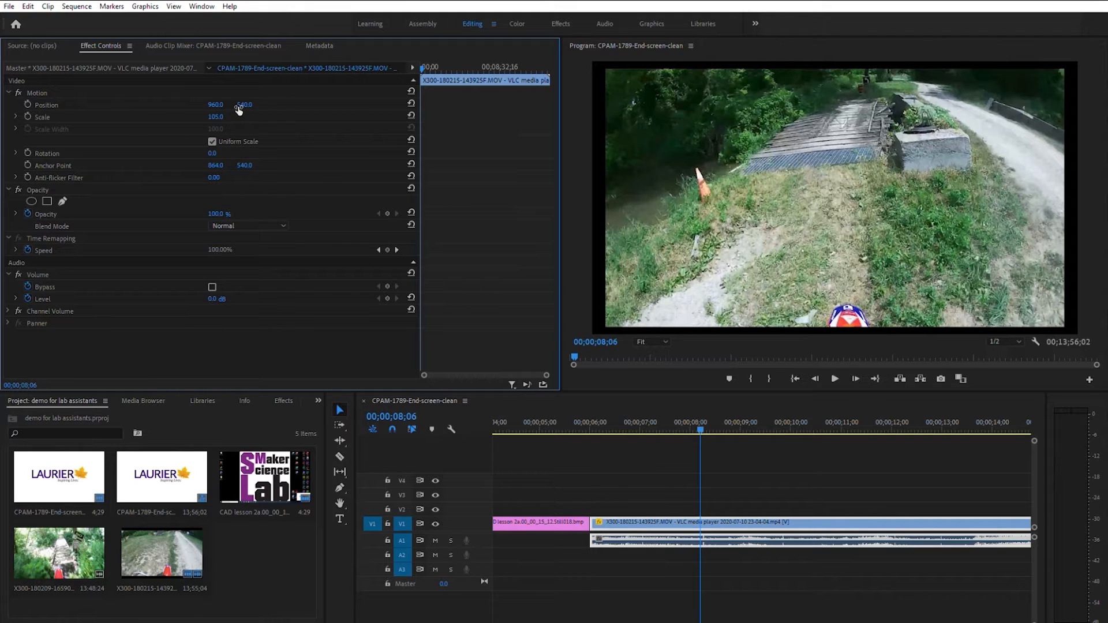
Set the trail video's scale to 112
left_click(226, 114)
type("112")
key("Return")
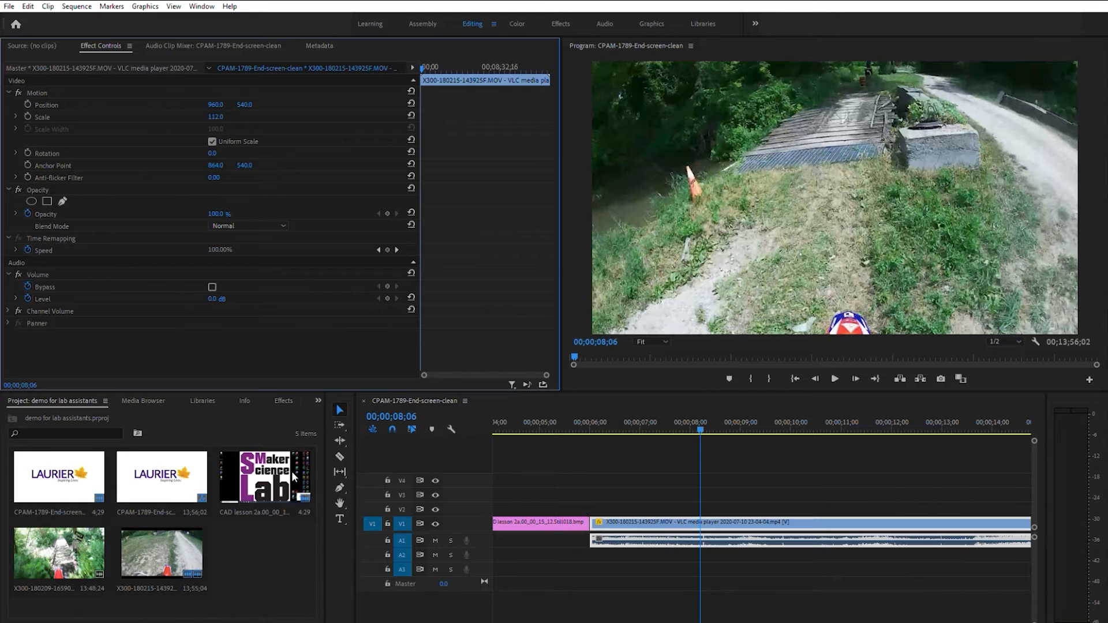
Place the Maker Science Lab image on video track V4 above the trail video and set its scale to 25
left_click_drag(272, 472, 603, 478)
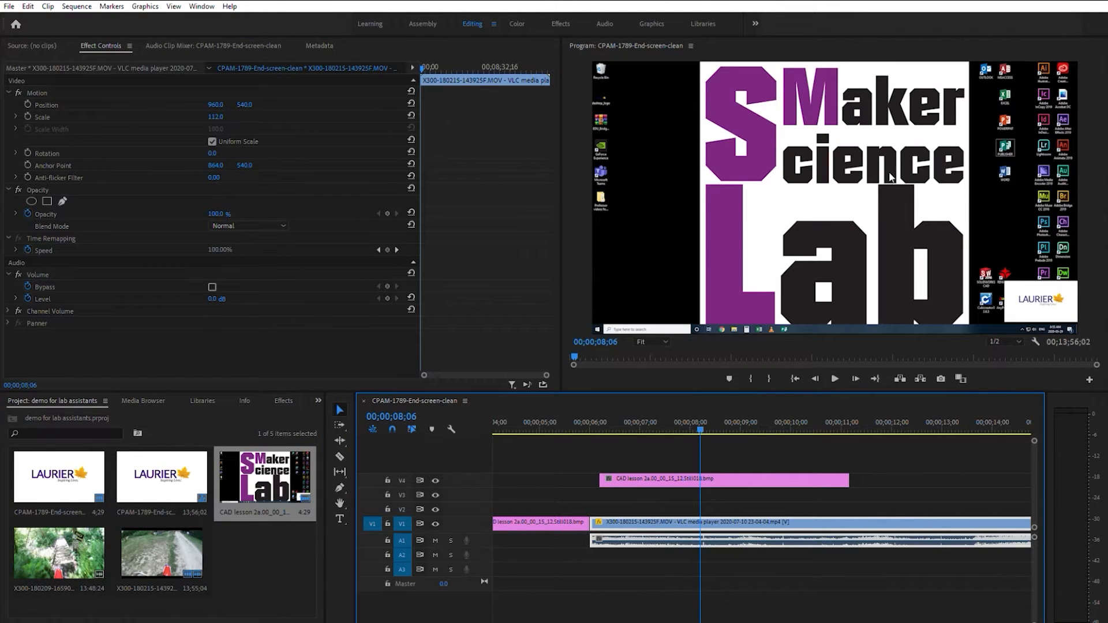
left_click(746, 479)
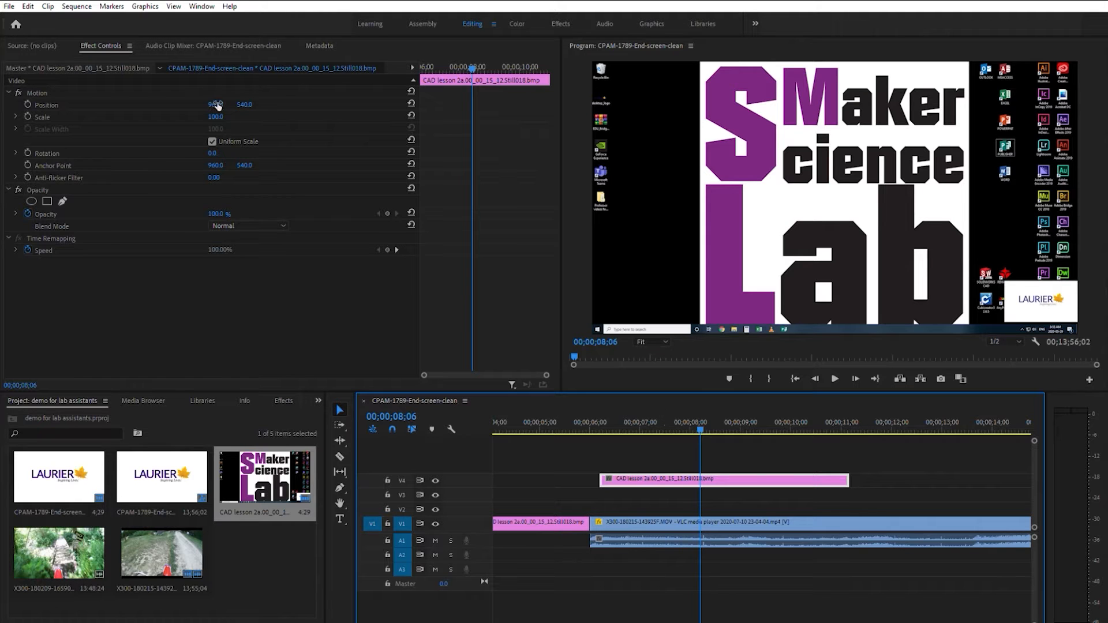
left_click(221, 115)
type("25")
key("Return")
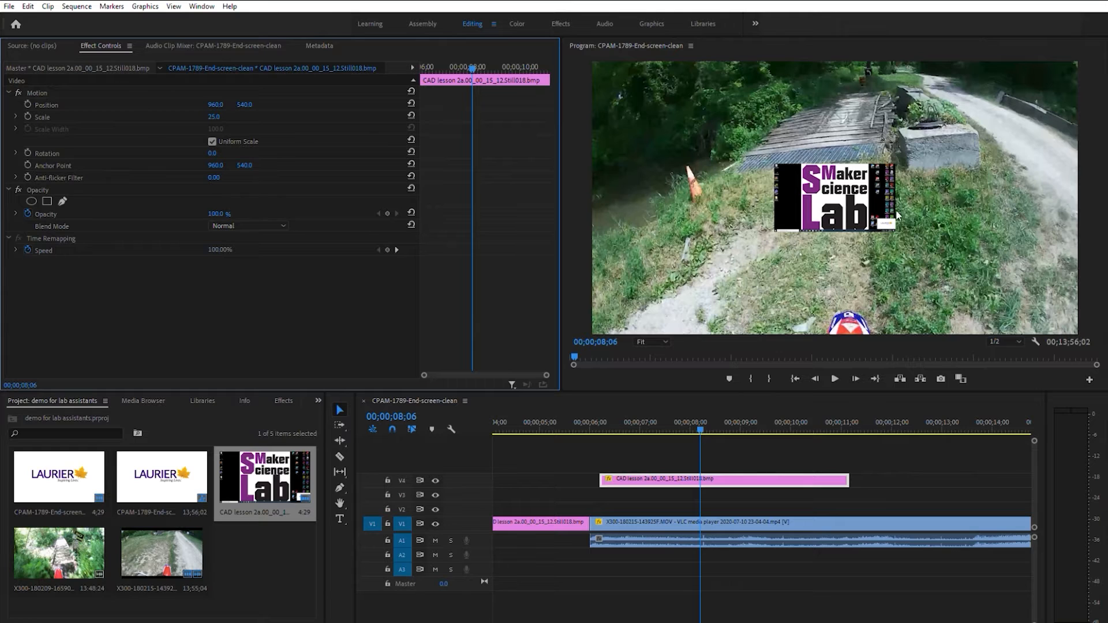
Try horizontal positions of 1800 and 1700 for the Maker Science Lab image and set it to 1650
left_click(222, 104)
type("1800")
key("Return")
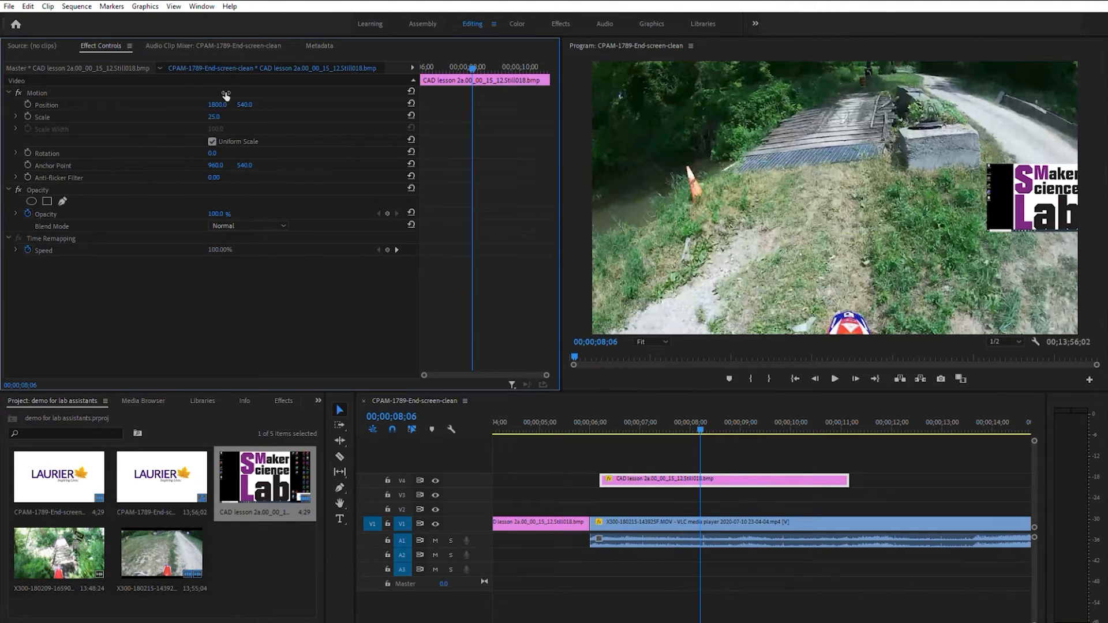
left_click(224, 97)
type("1700")
key("Return")
left_click(223, 97)
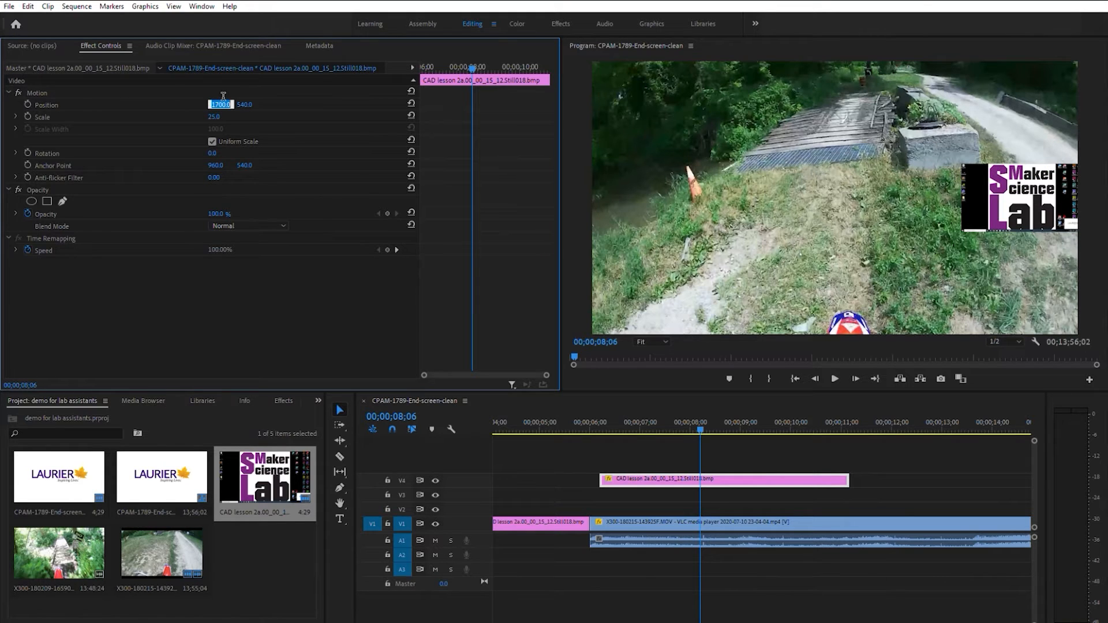
type("1650")
key("Return")
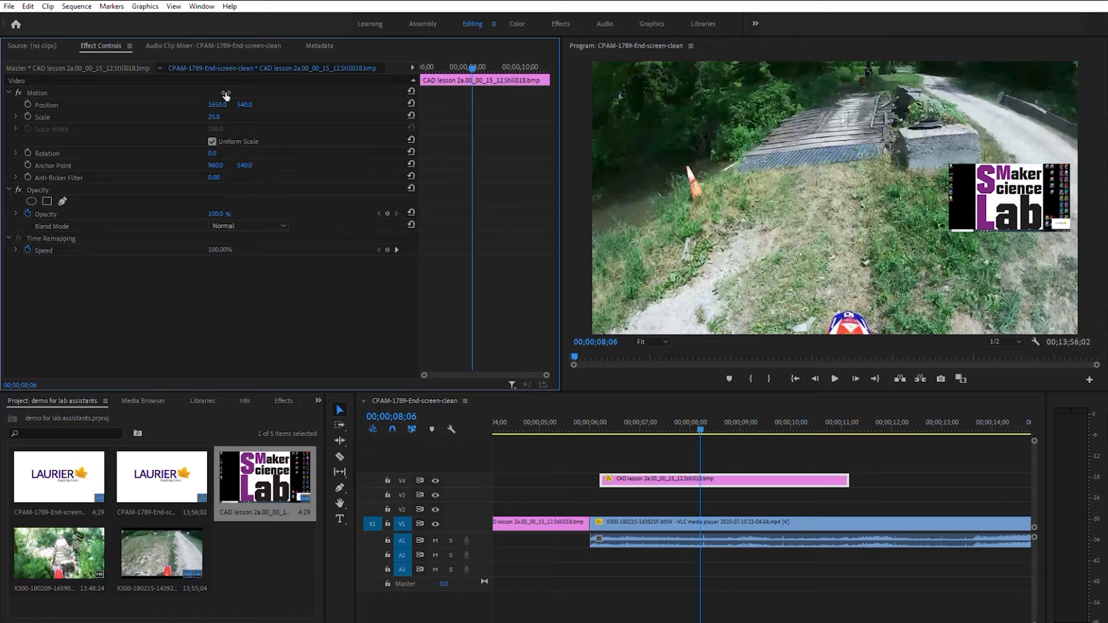
Set the Maker Science Lab image's vertical position to 900
left_click(252, 97)
type("900")
key("Return")
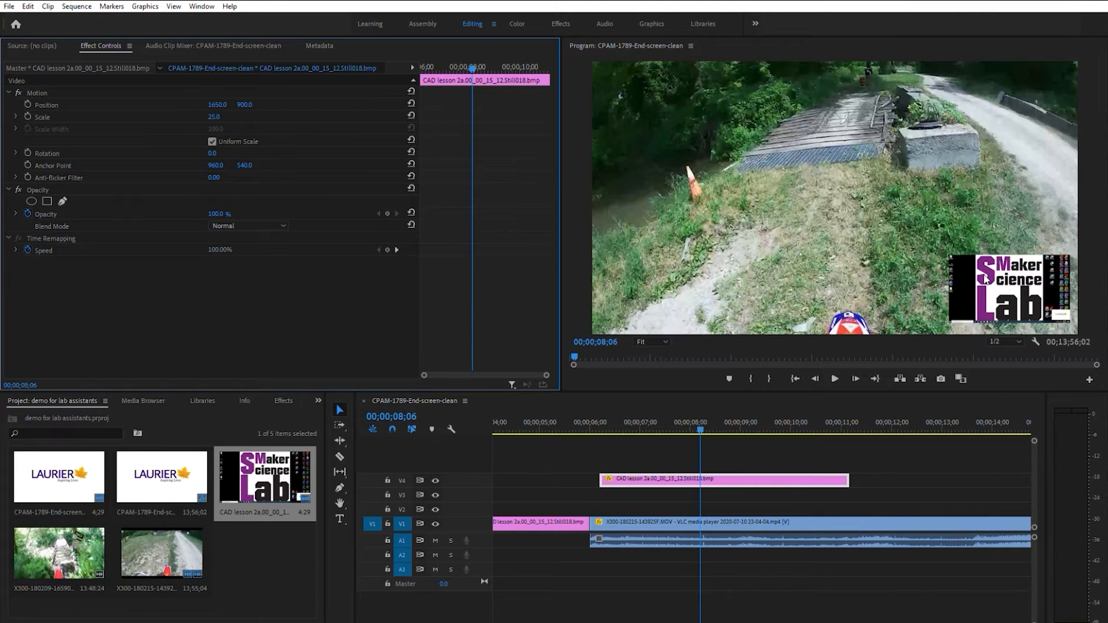
Restore the Maker Science Lab image's position to 960, 540 and its scale to 100
left_click(233, 106)
type("900")
key("Tab")
type("540")
key("Return")
left_click(223, 102)
type("960")
key("Tab")
key("Tab")
type("100")
key("Return")
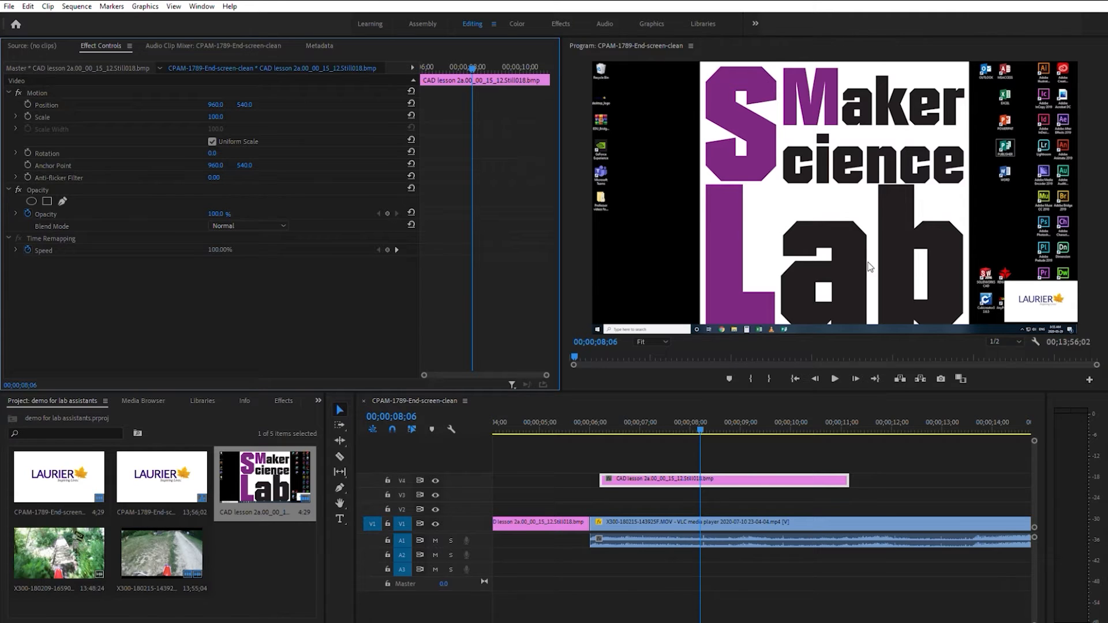
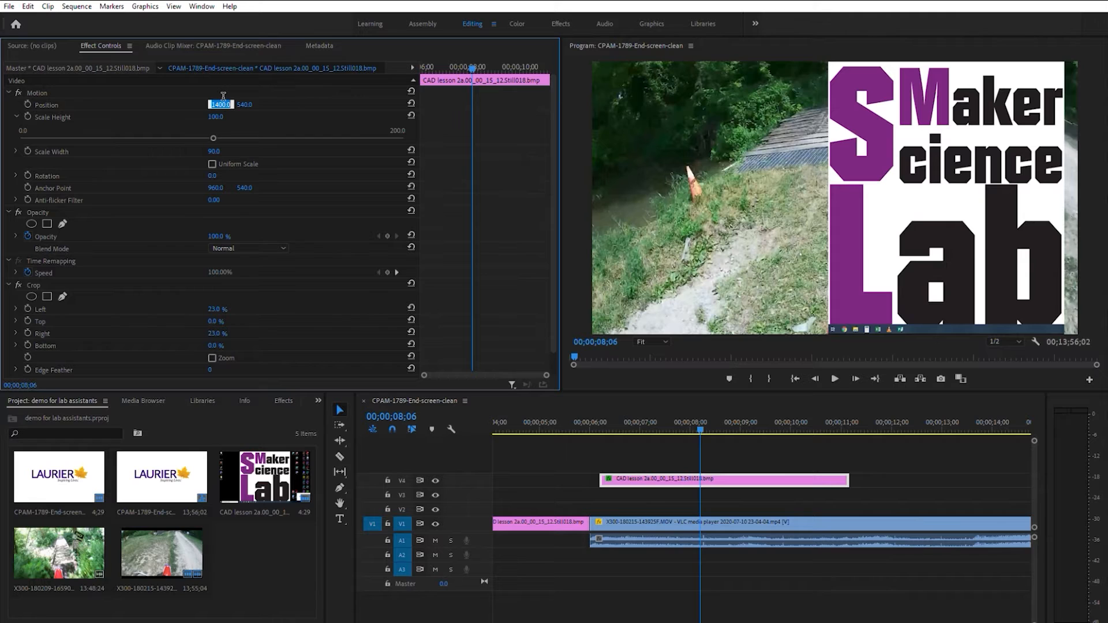
Set the cropped Maker Science Lab image's horizontal position to 1450
key("Return")
left_click(225, 96)
type("1450")
key("Return")
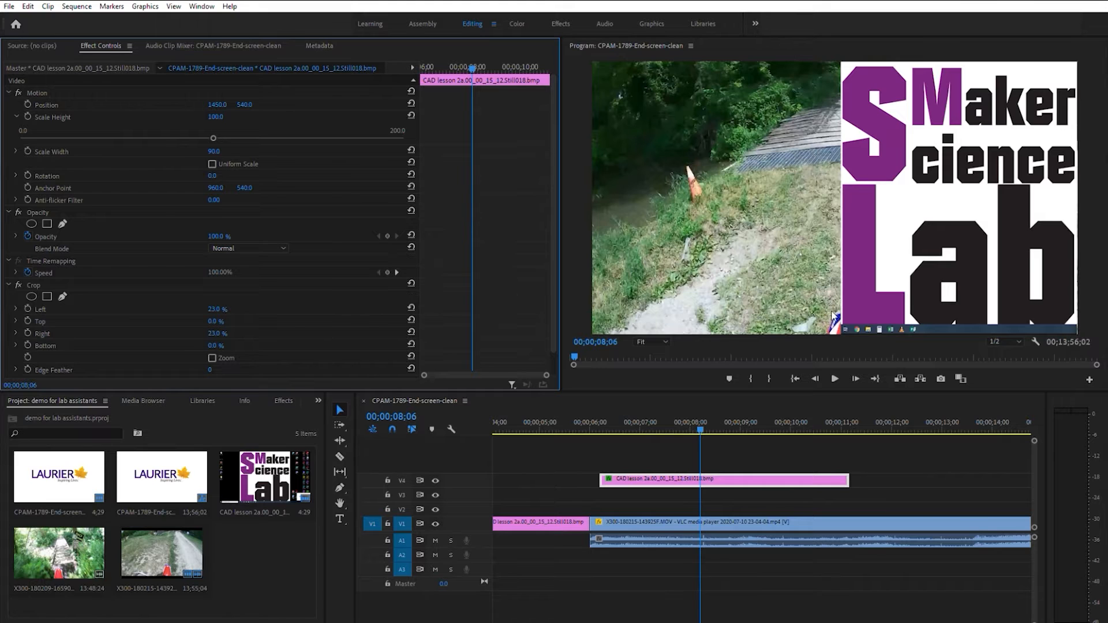
Apply the Crop effect to the trail video on track V1 and return to the Editing workspace
left_click(687, 521)
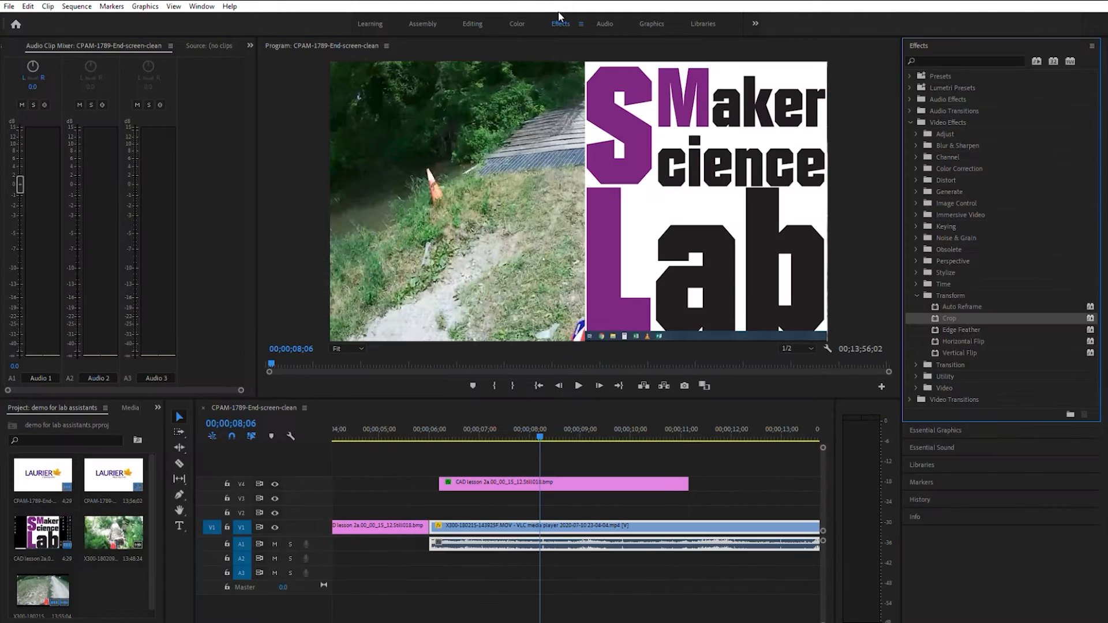
left_click_drag(959, 317, 645, 518)
left_click(474, 22)
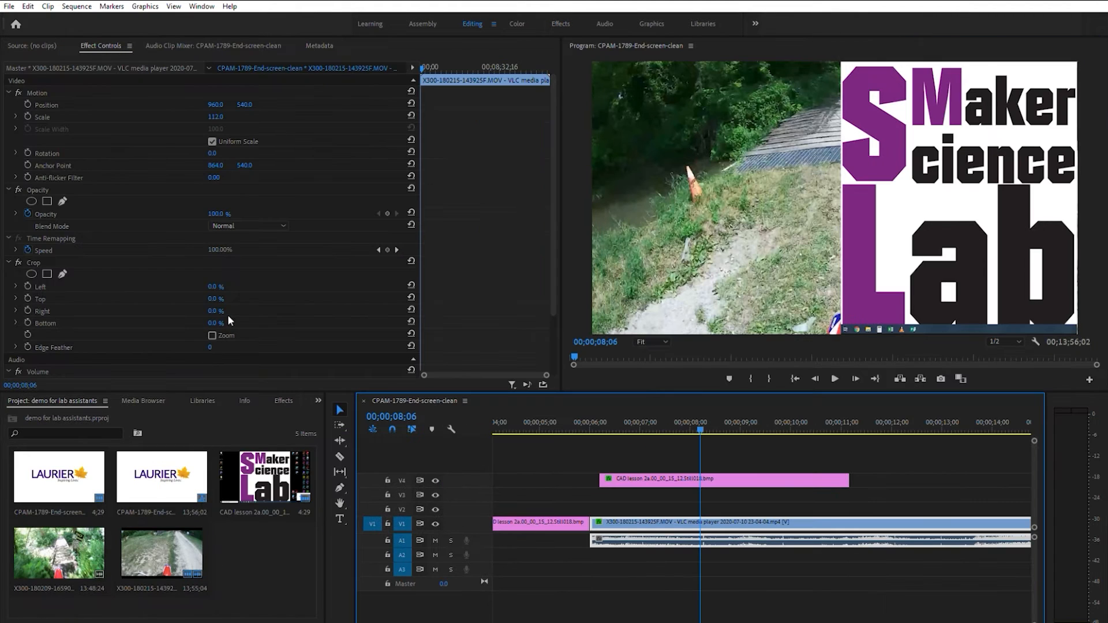
Crop the trail video by 25% on its left and 25% on its right
left_click(228, 282)
type("25")
key("Return")
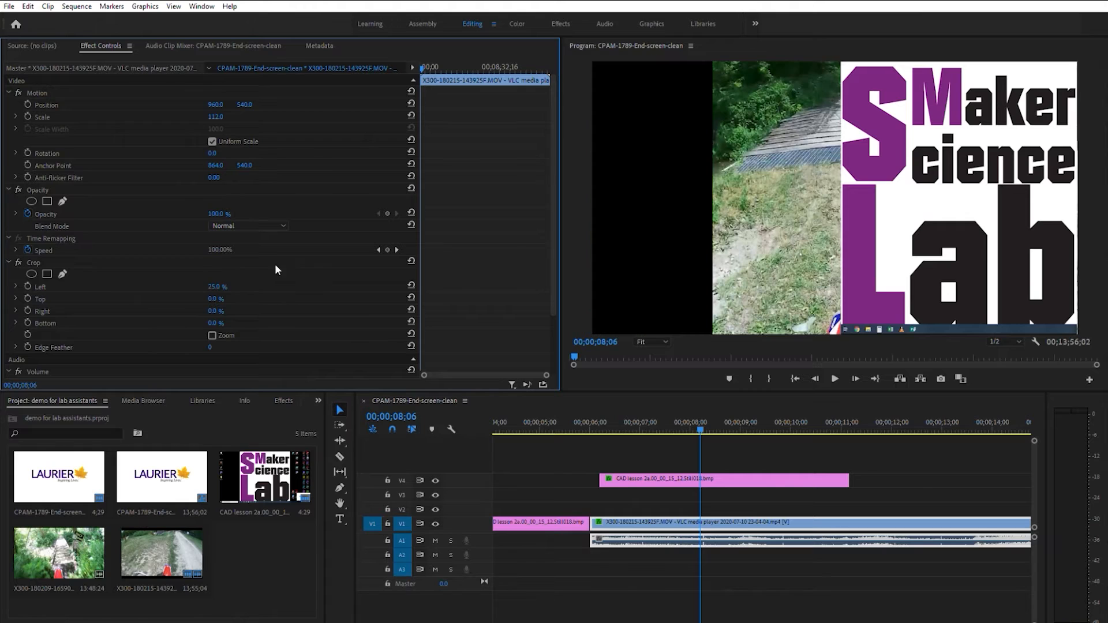
left_click(218, 311)
type("25")
key("Return")
Try horizontal positions of 500 and 450 for the trail video and set it to 475
left_click(220, 103)
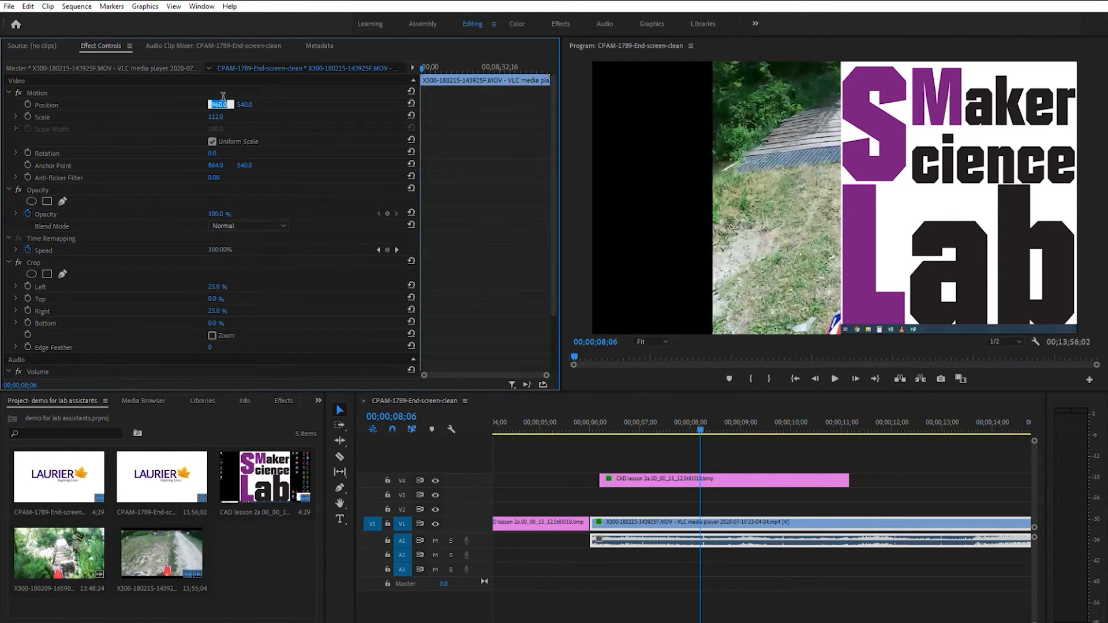
type("500")
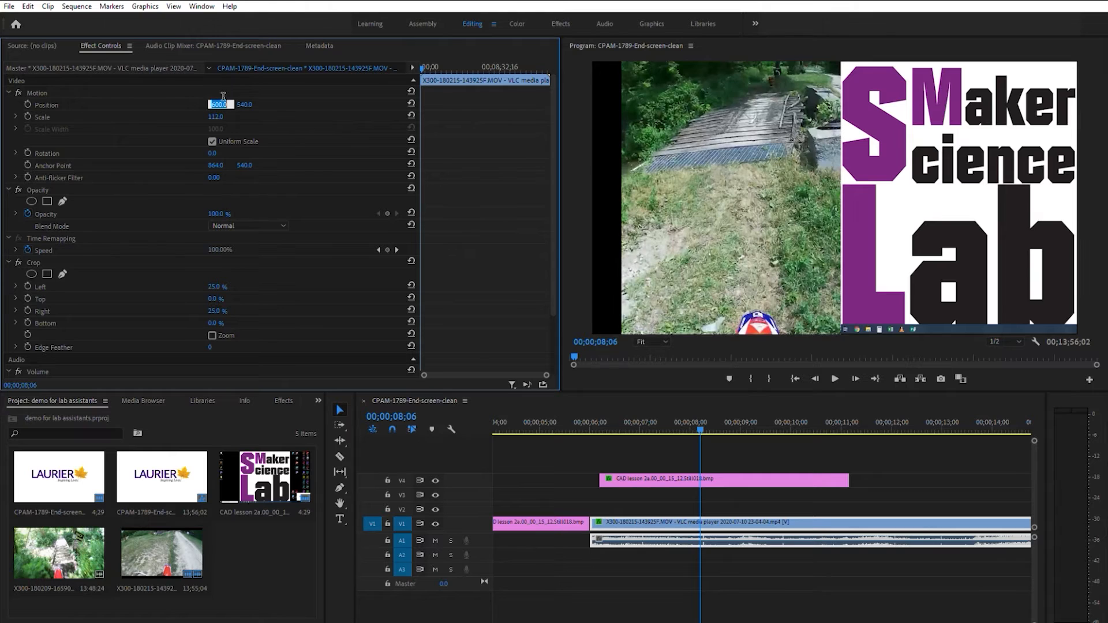
key("Return")
left_click(223, 101)
type("450")
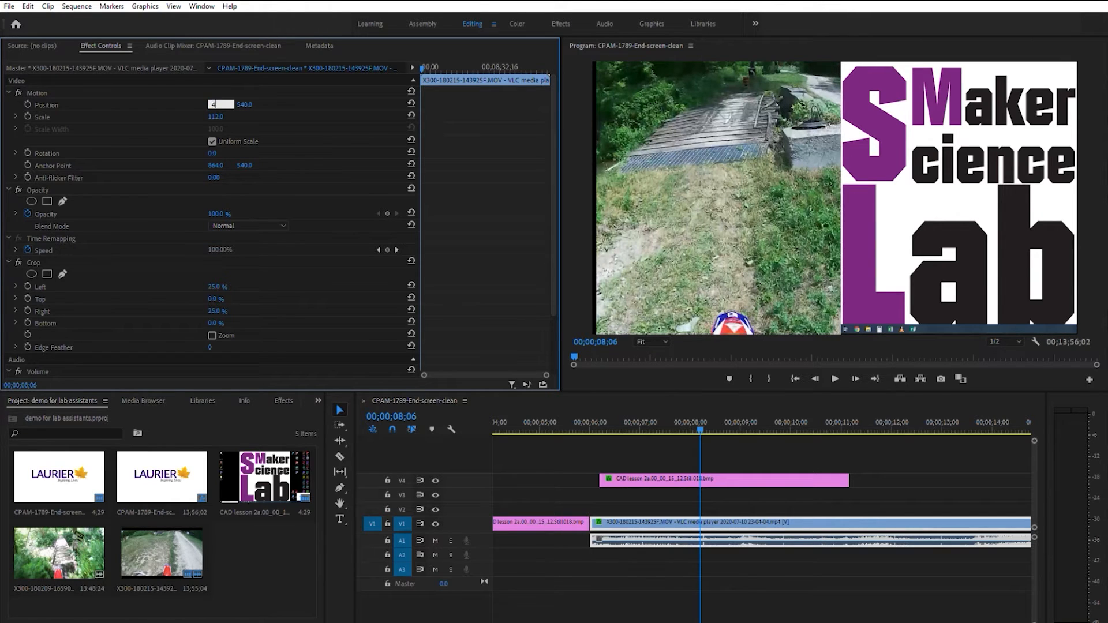
key("Return")
left_click(223, 98)
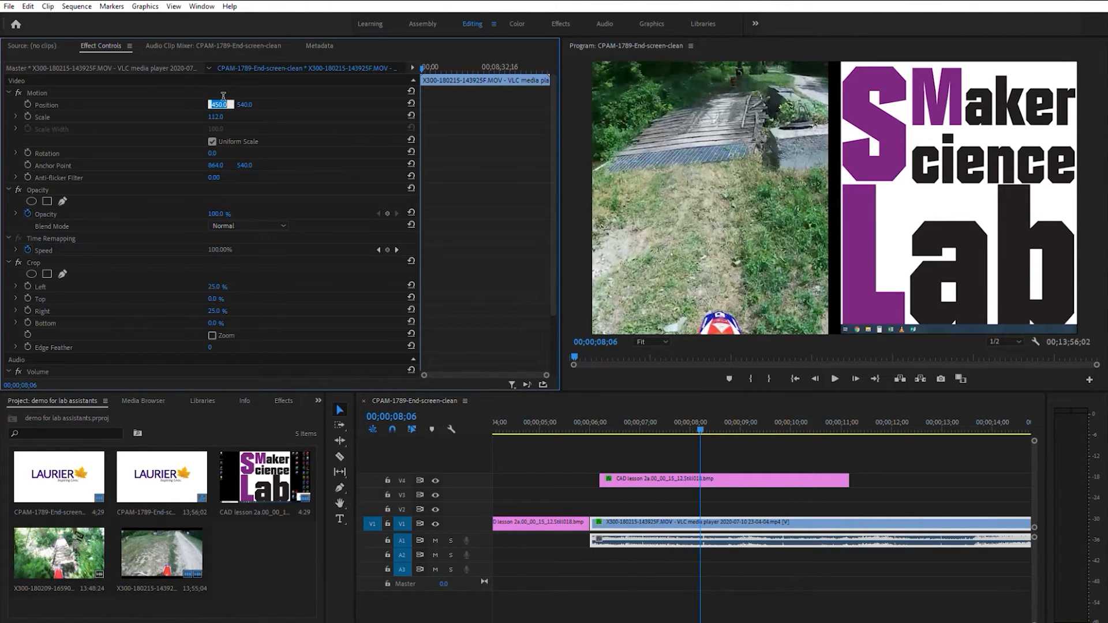
type("475")
key("Return")
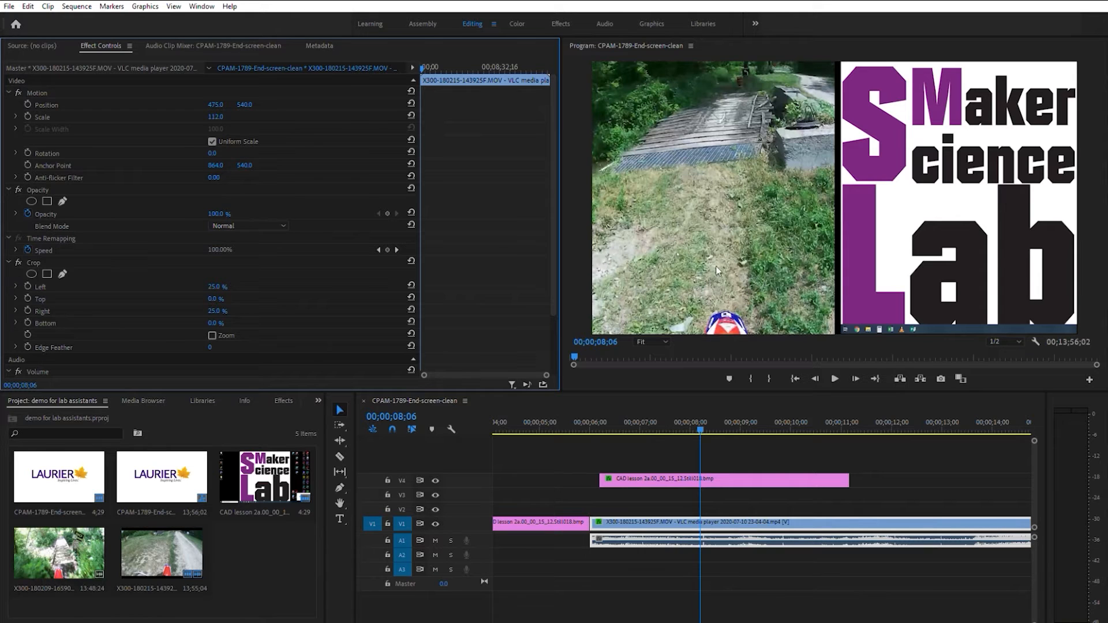
Play the sequence from just before the trail video starts to review the split screen
left_click_drag(702, 422, 583, 430)
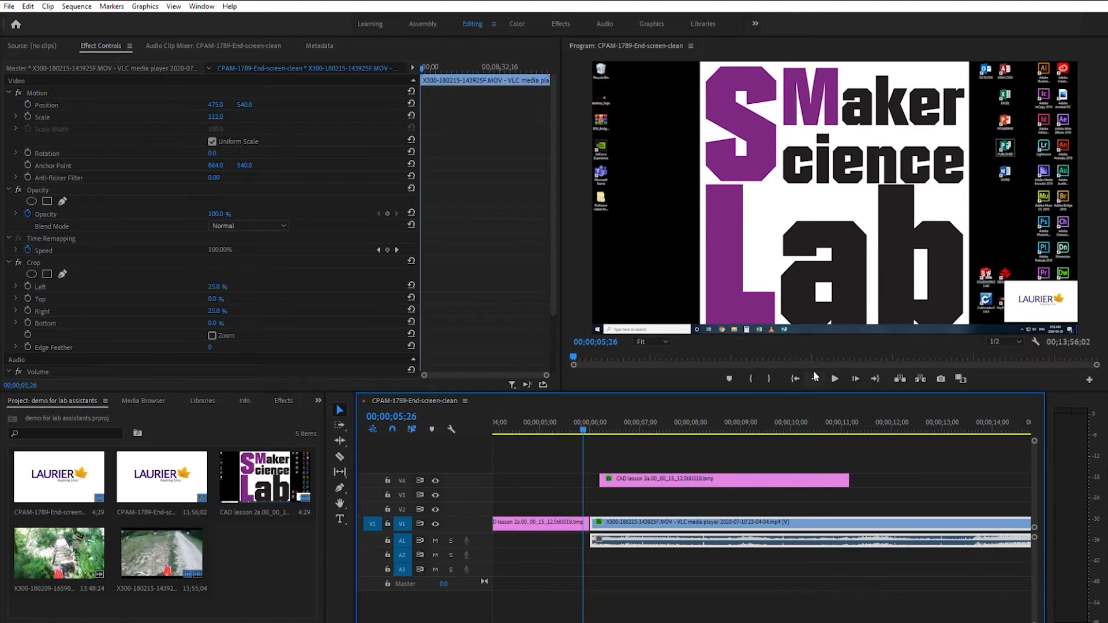
left_click(837, 372)
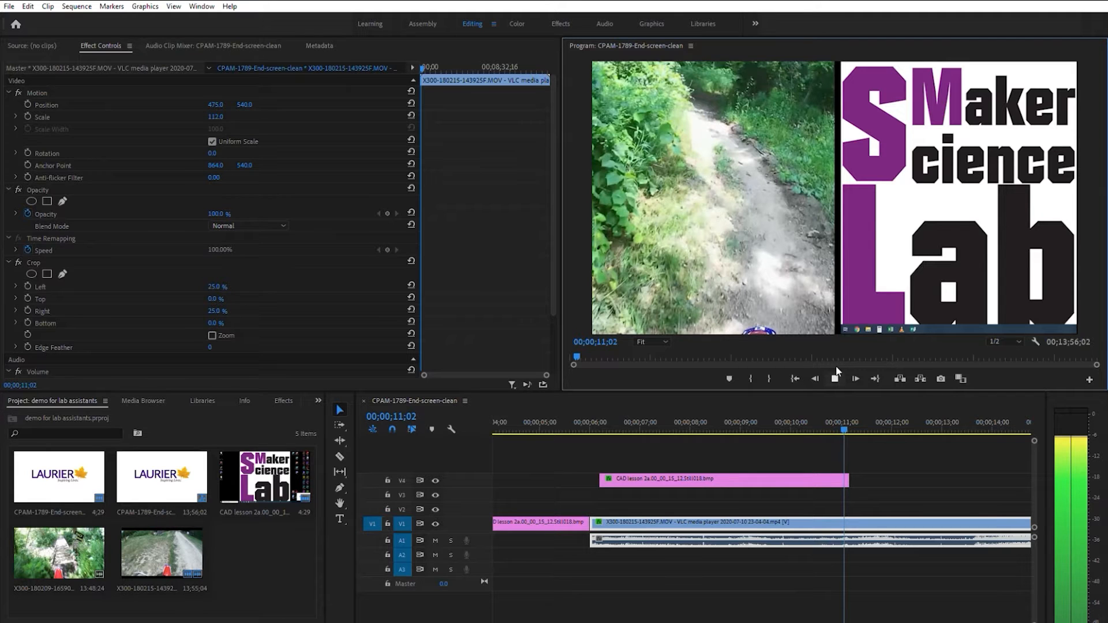
Delete the Maker Science Lab image from track V4 and move the playhead to 00;00;08;03
left_click(614, 479)
key("Delete")
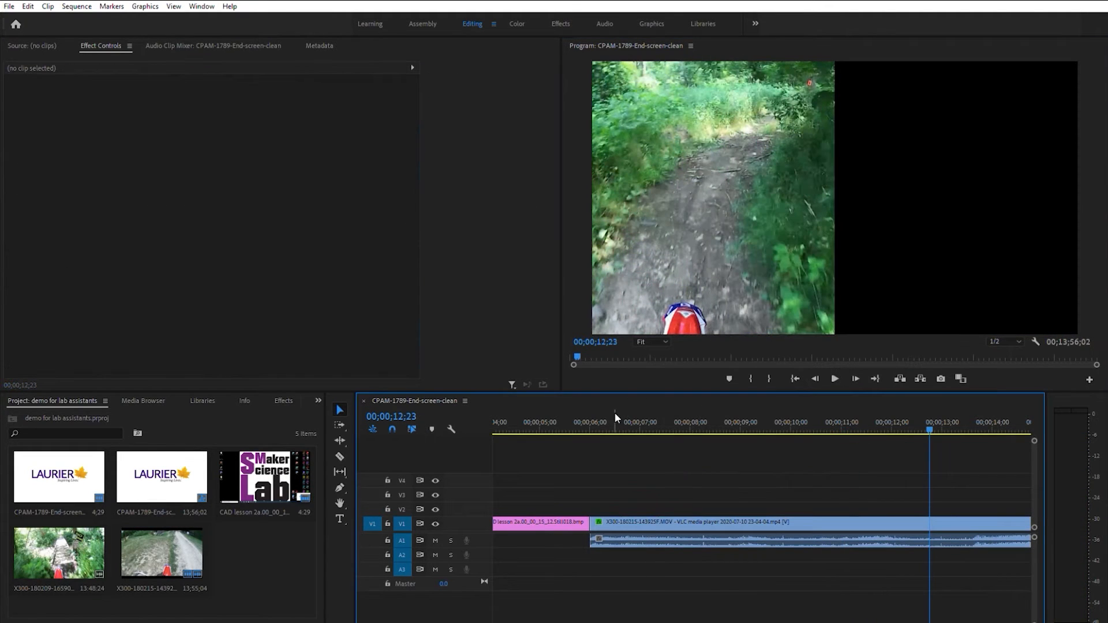
left_click(693, 428)
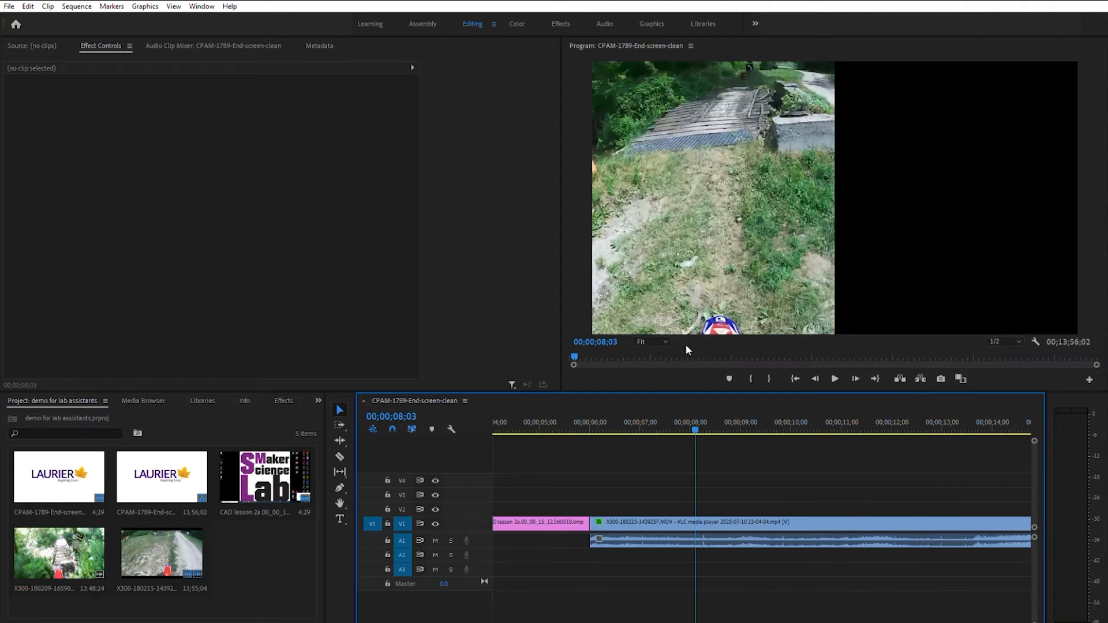
Reset the trail video's left and right crop to 0% and its horizontal position to 960
left_click(635, 523)
left_click(227, 283)
type("0")
key("Return")
left_click(219, 310)
type("0")
key("Return")
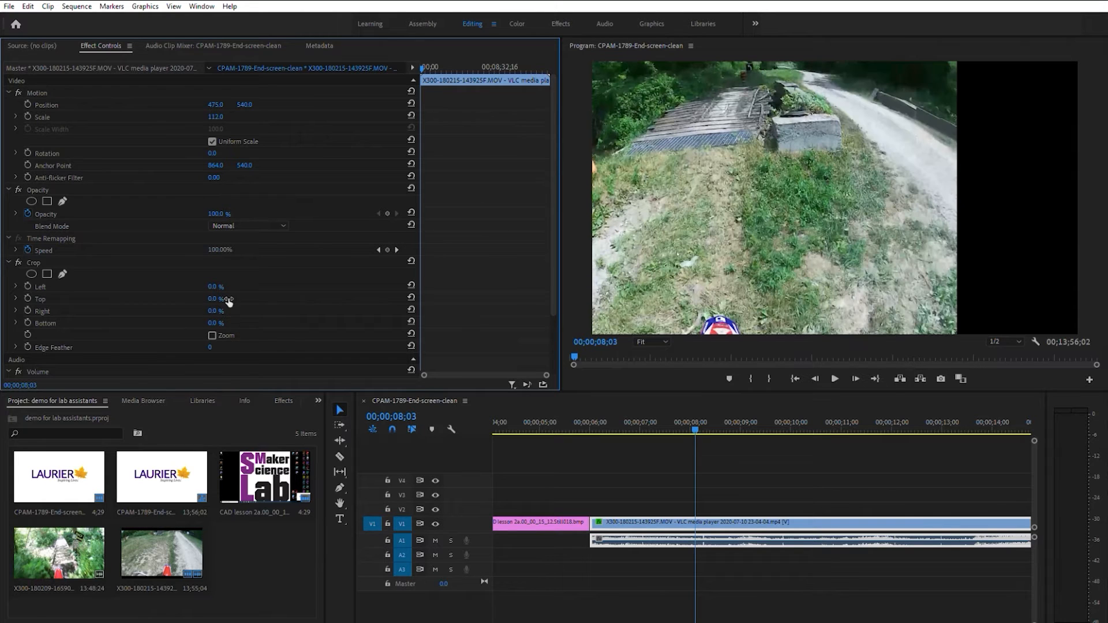
left_click(217, 104)
type("960")
key("Return")
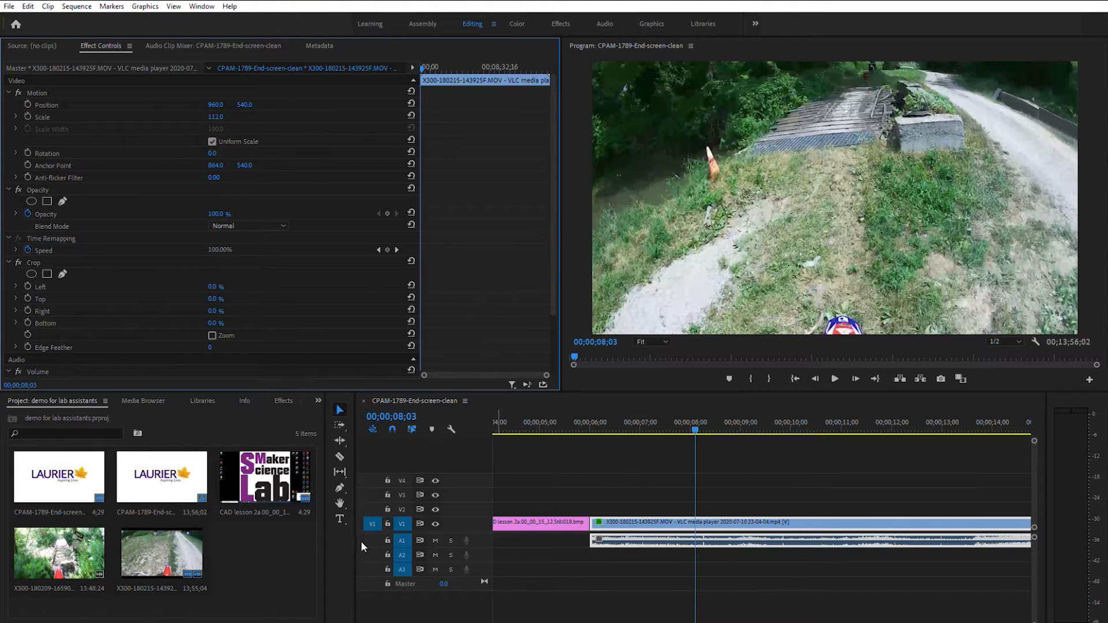
Draw a text box over the upper right of the trail video frame and enter "JIngle Bells, Batman Smells...."
left_click(341, 511)
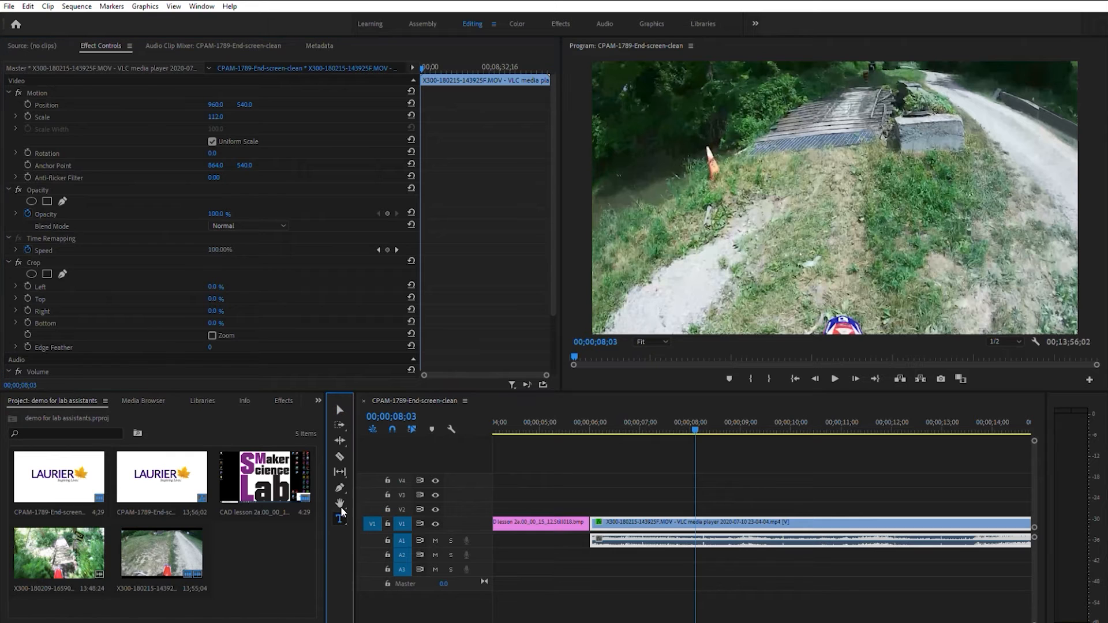
left_click(693, 103)
left_click_drag(692, 107, 1045, 281)
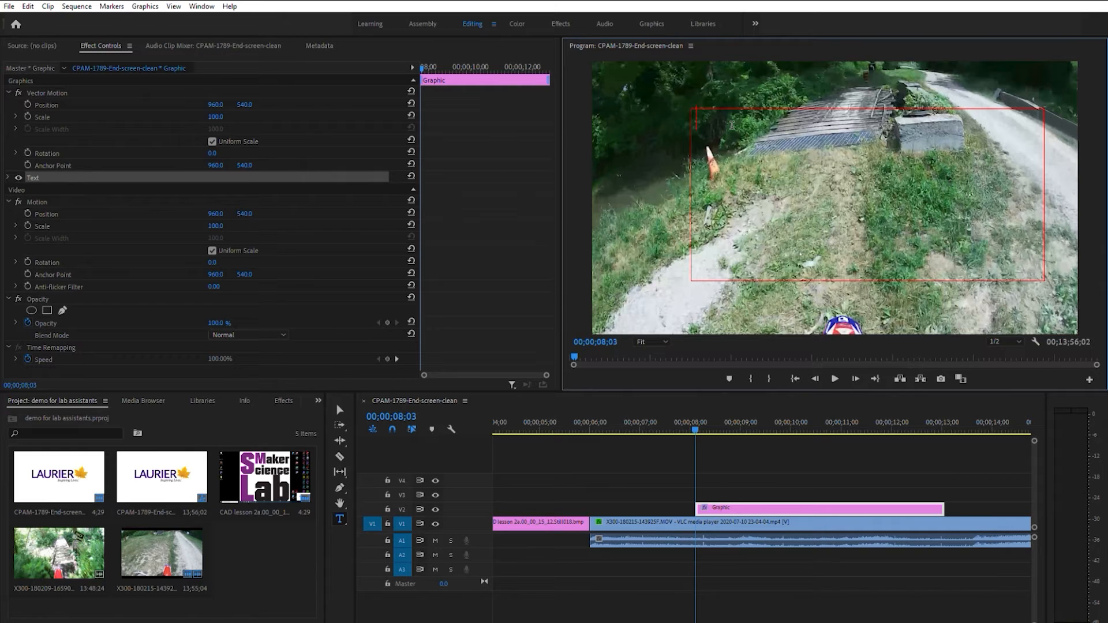
type("JIngle Bel")
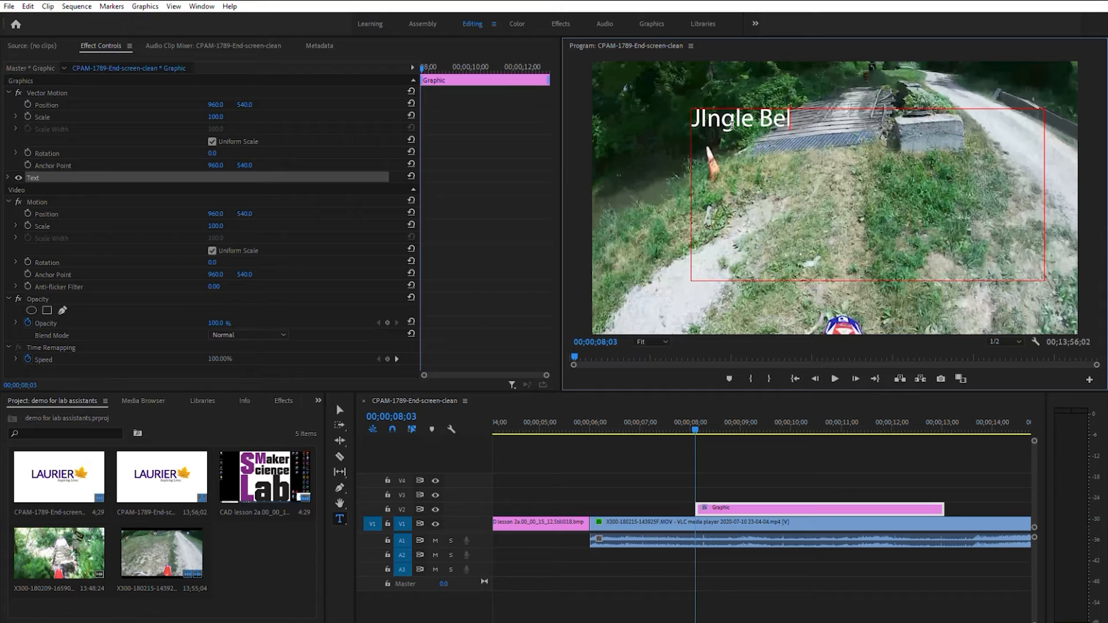
type("ls, Batm")
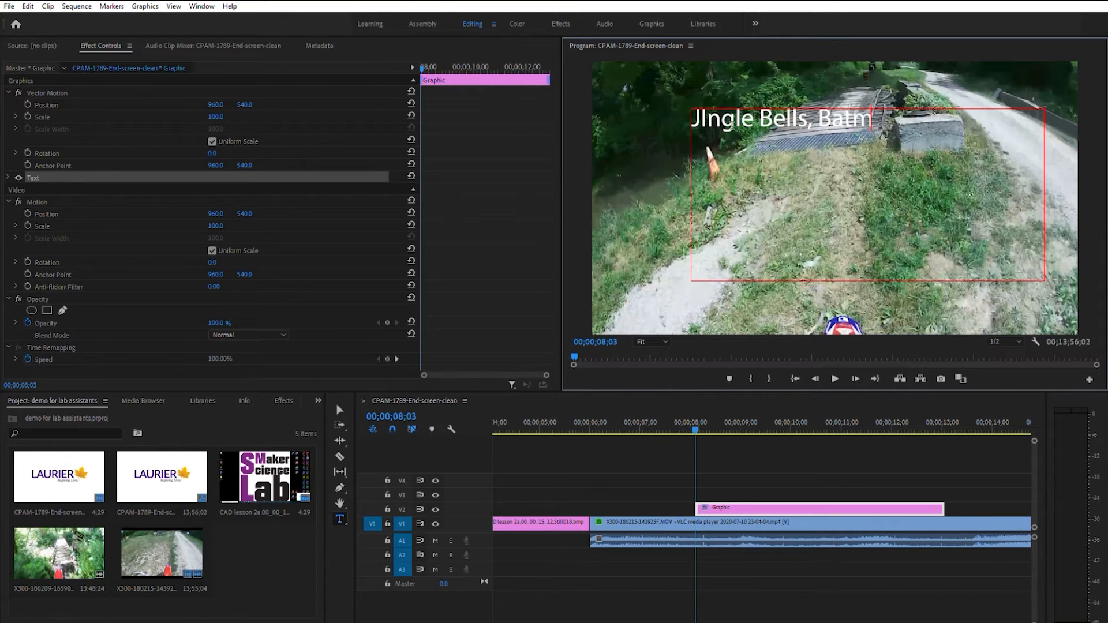
type("an Smells...")
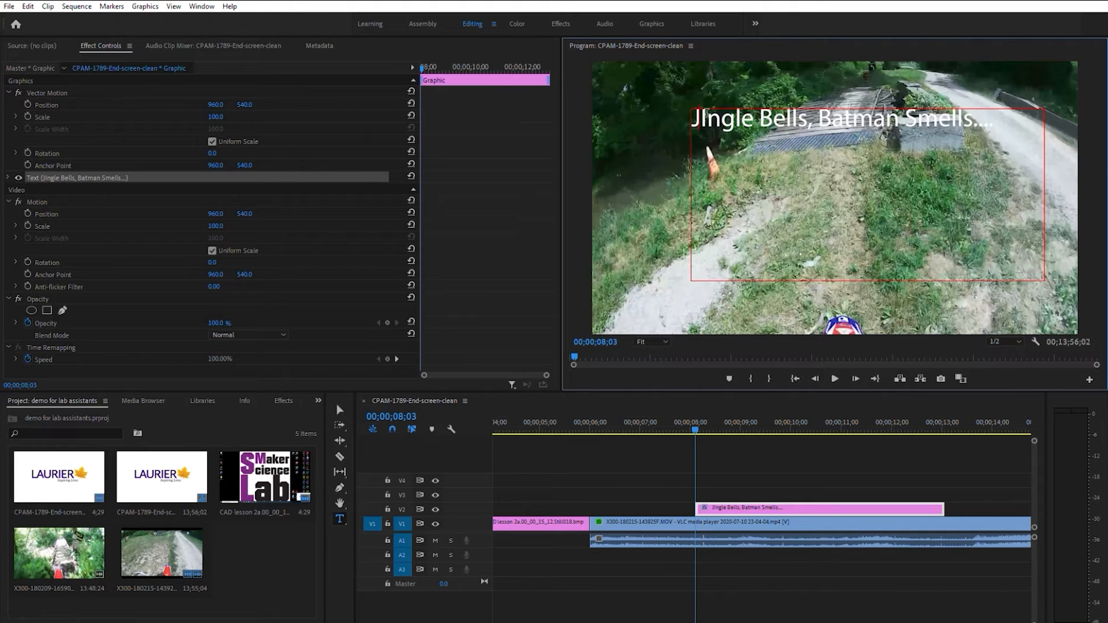
Correct the capital I in the title's first word so it reads "Jingle"
left_click(706, 114)
type("i")
key("Delete")
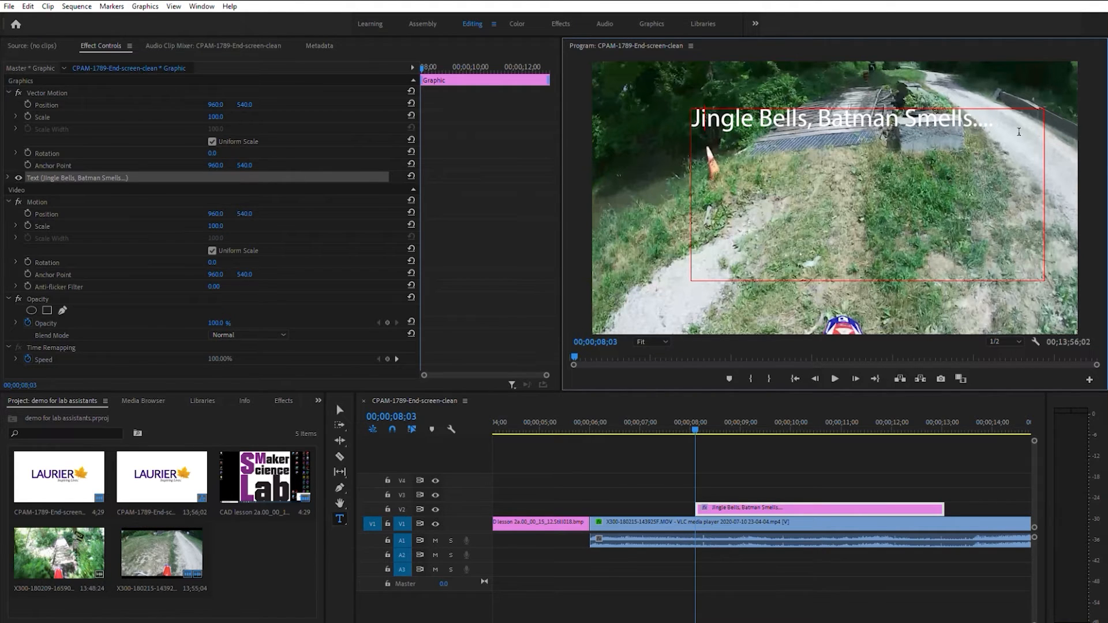
Select the whole title text and change its font to Bugaboo SSi
left_click_drag(1006, 120, 678, 113)
left_click(9, 171)
left_click(8, 176)
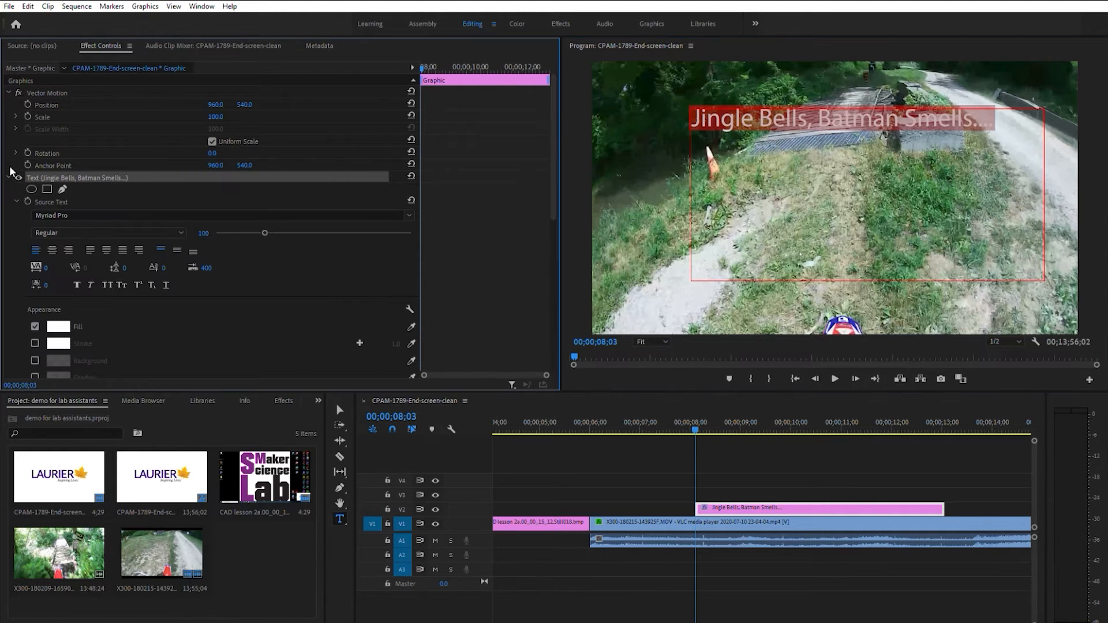
left_click(86, 213)
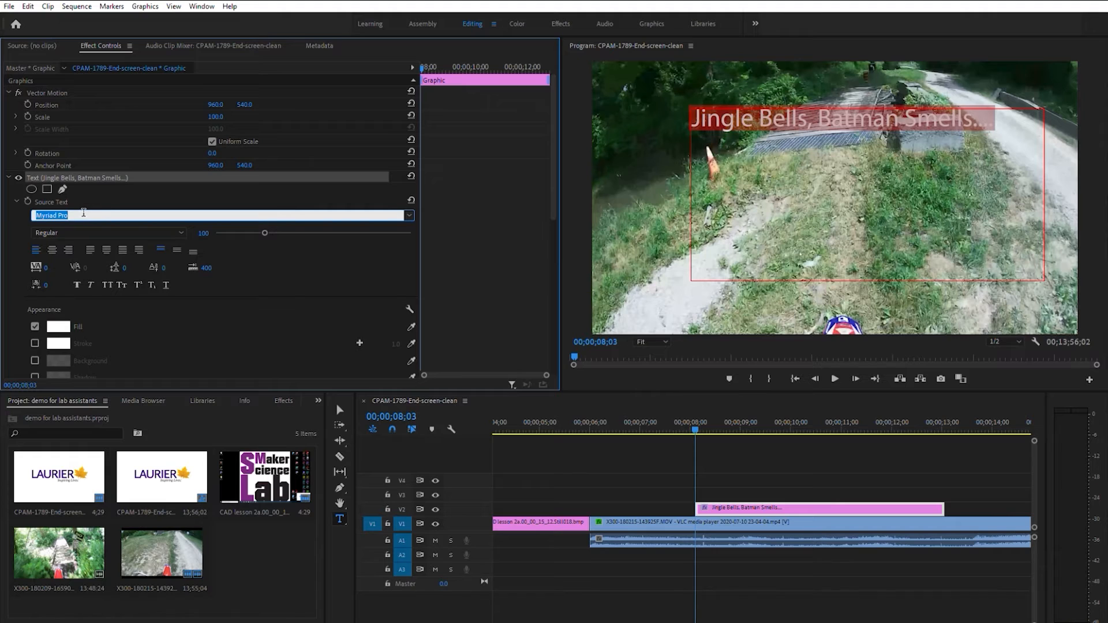
type("bugaboo")
key("Return")
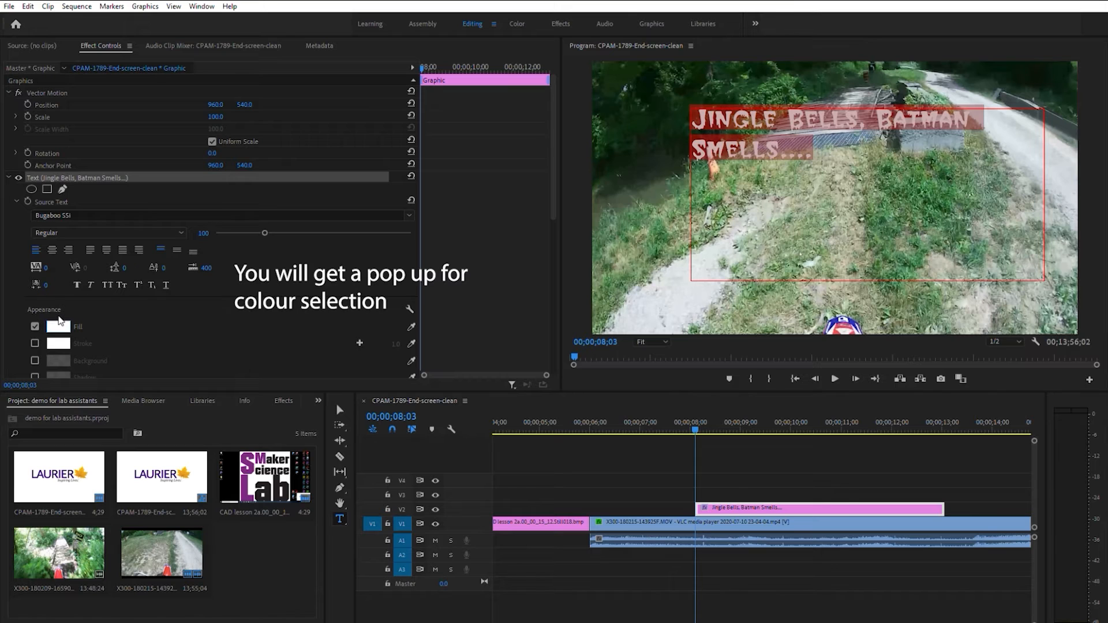
Set the title text's fill colour to red and its font size to 143
left_click(60, 325)
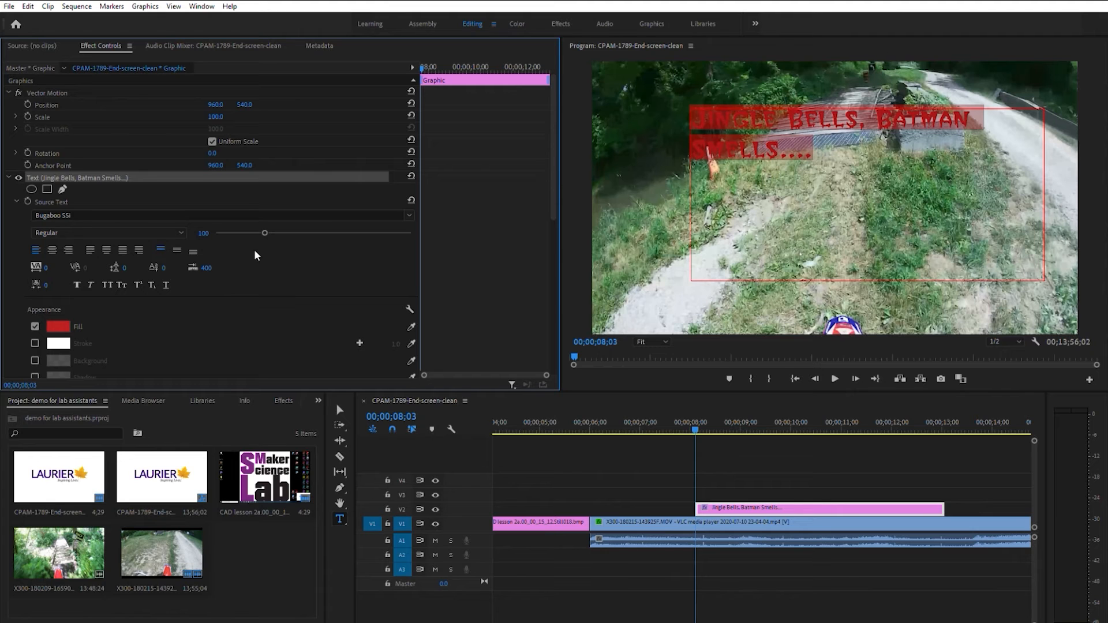
mouse_move(264, 233)
left_mouse_down()
mouse_move(347, 232)
mouse_move(287, 234)
left_mouse_up()
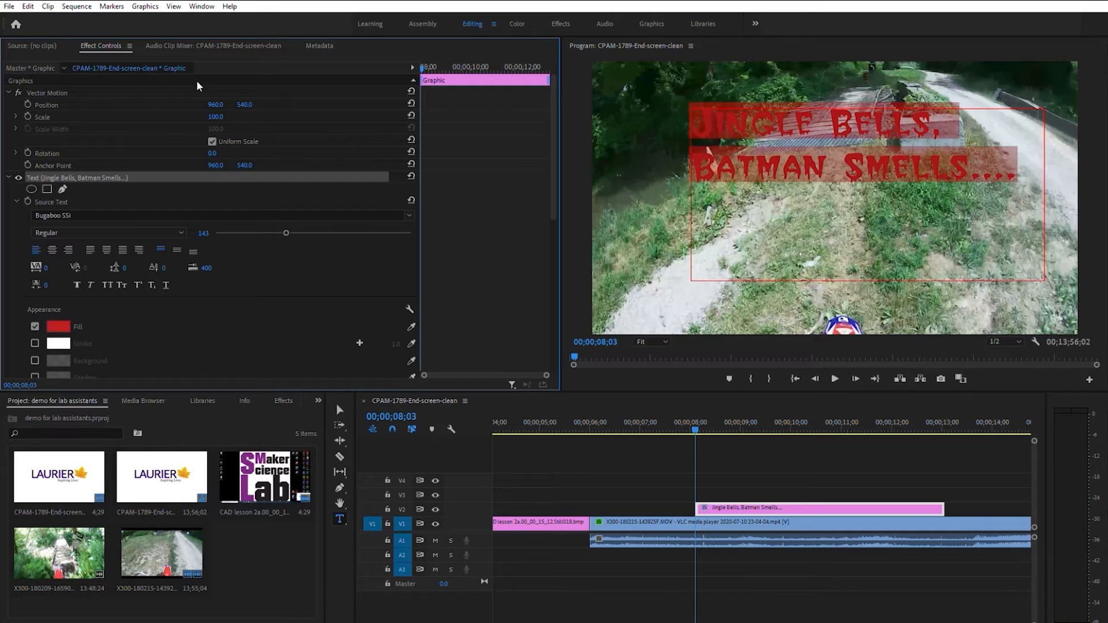
Try a vector motion scale of 80 for the title graphic and restore it to 100
left_click(223, 102)
left_click(222, 116)
type("80")
key("Return")
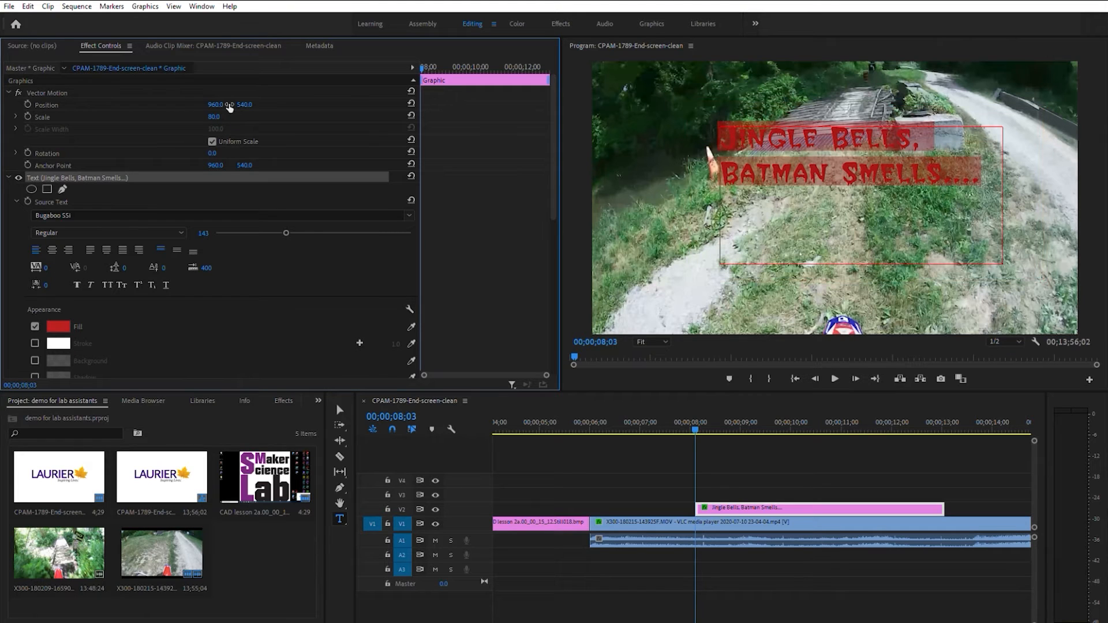
left_click(218, 116)
type("100")
key("Return")
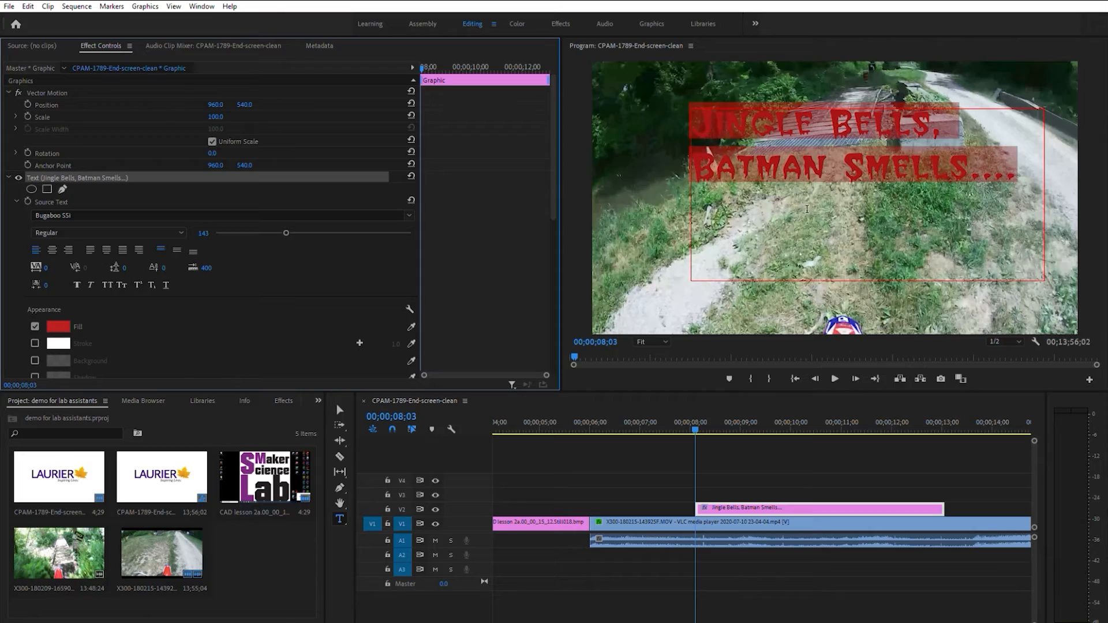
Deselect the title and play the sequence from just before it starts to review it
left_click(621, 466)
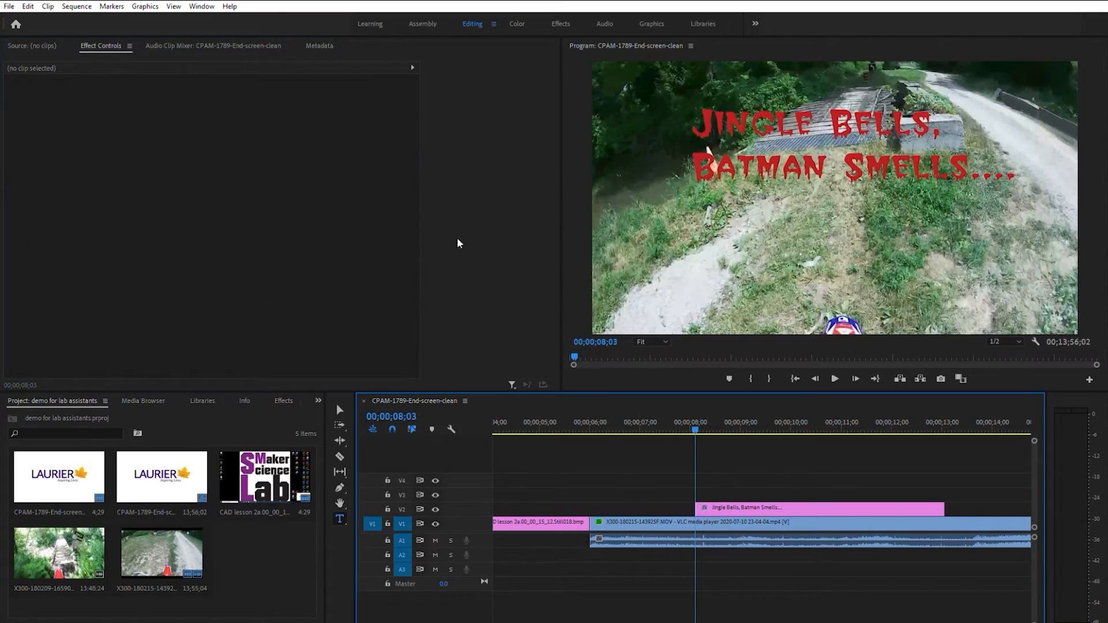
left_click(686, 426)
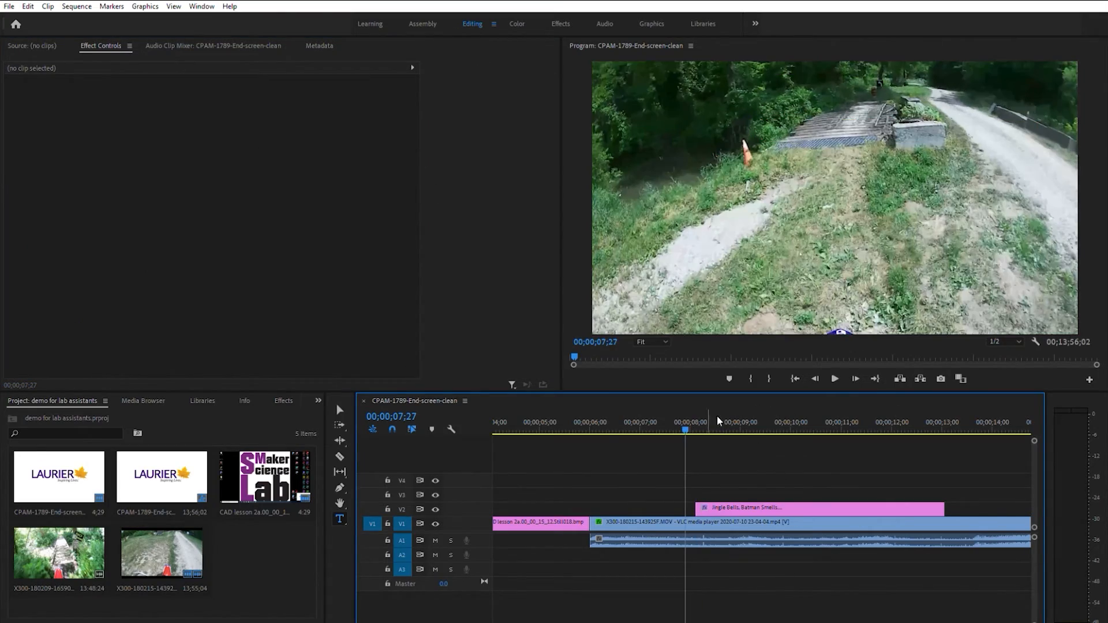
left_click(836, 378)
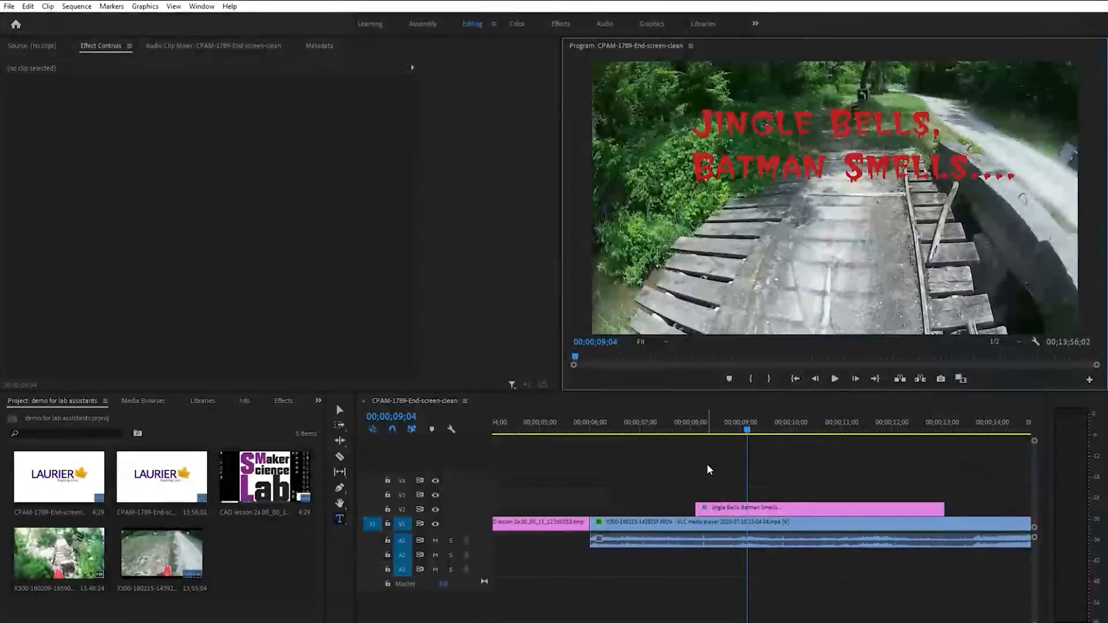
Apply the Iris Box video transition to the start of the title clip on V2
left_click(565, 19)
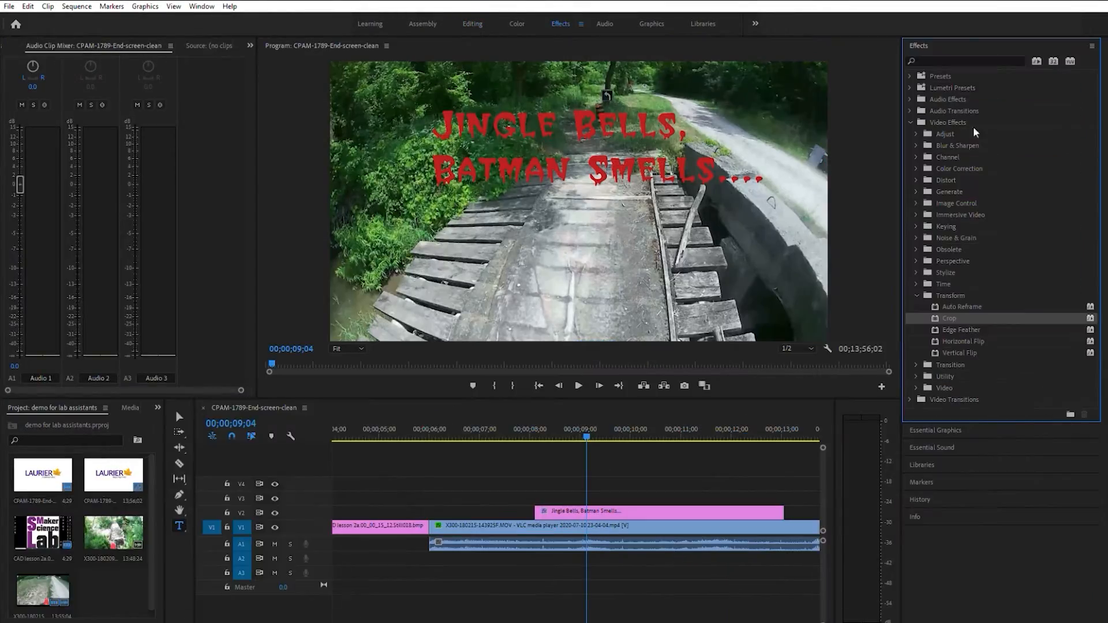
left_click(917, 294)
left_click(910, 340)
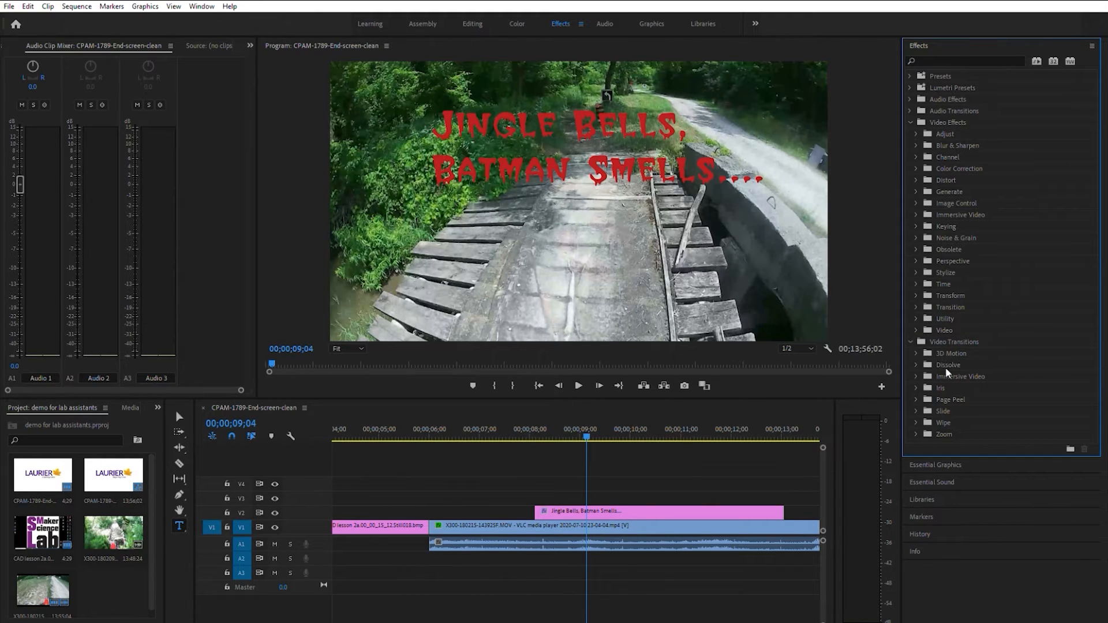
left_click(917, 362)
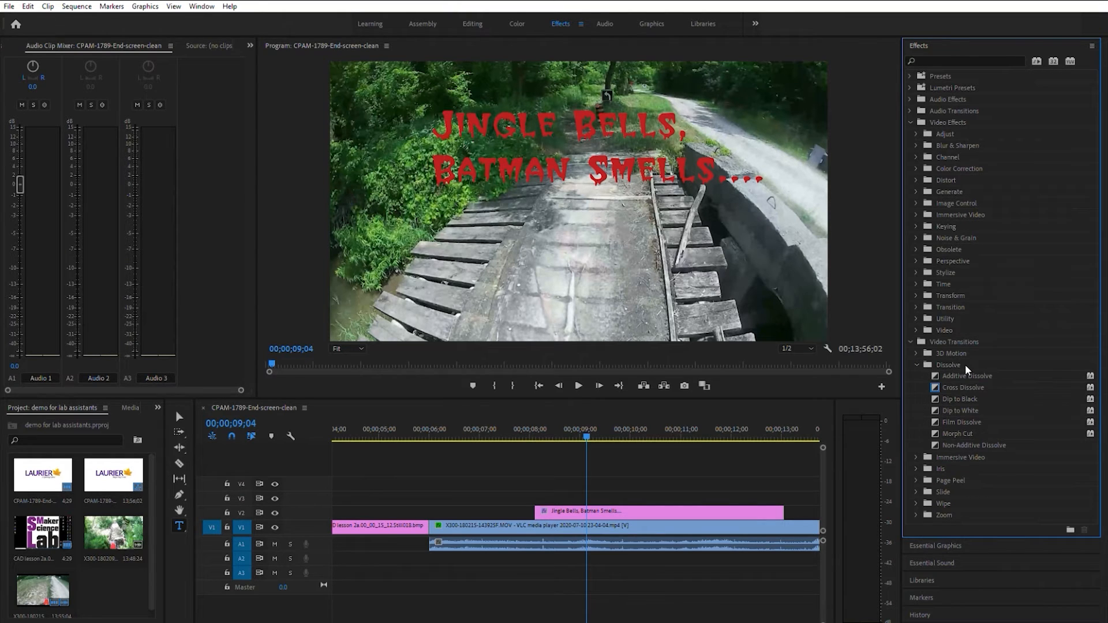
left_click(917, 468)
left_click(949, 478)
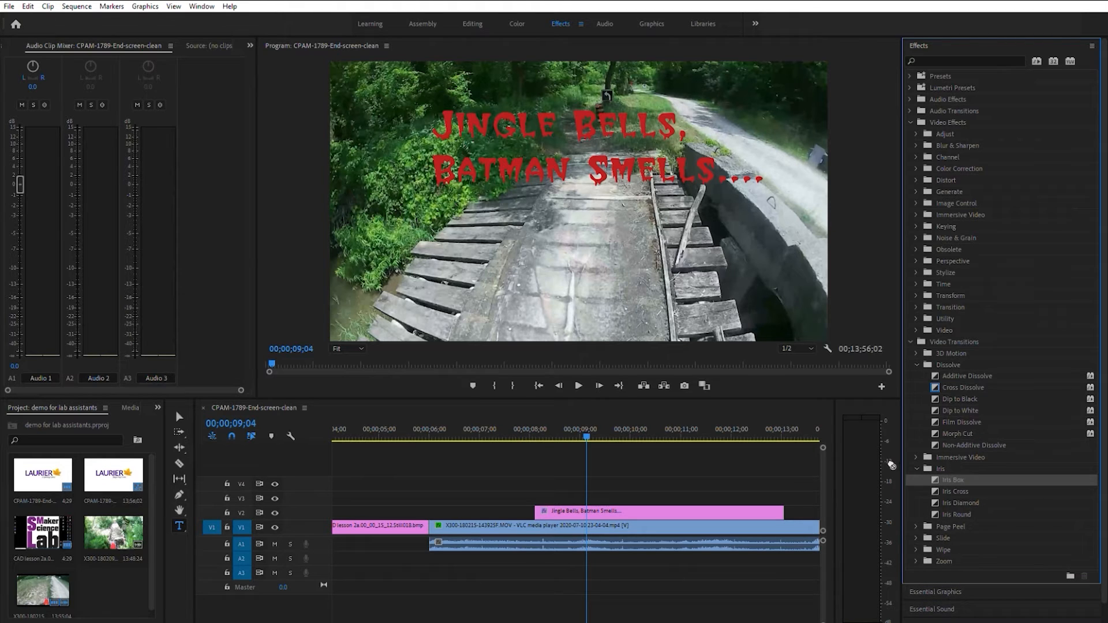
left_click_drag(564, 492, 547, 509)
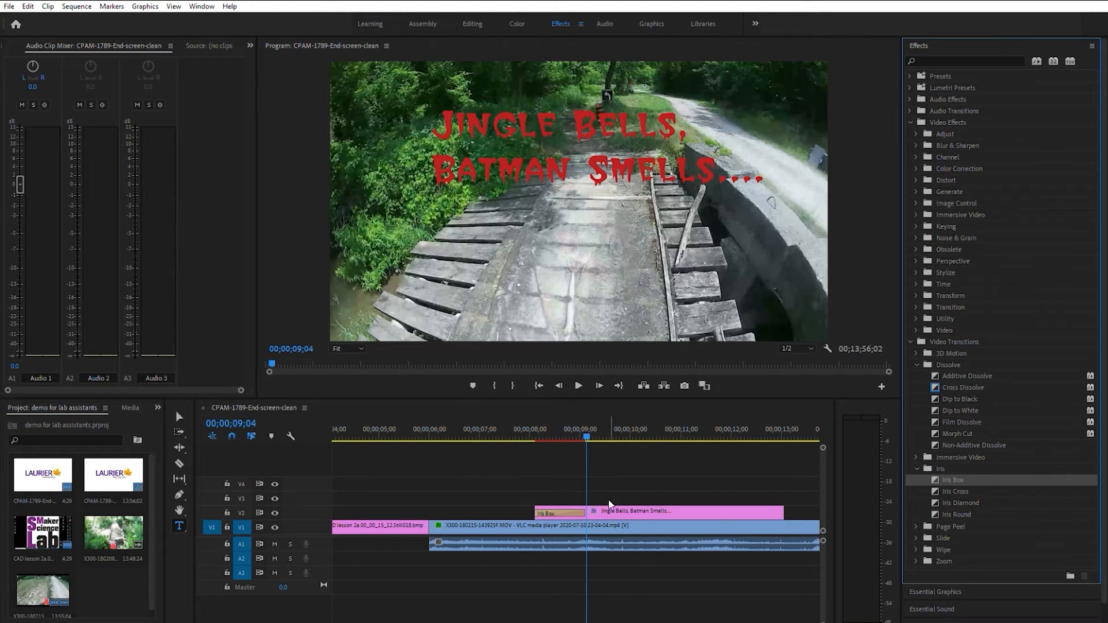
Shorten the Iris Box transition on the title clip and play the sequence from just before the title
left_click(568, 506)
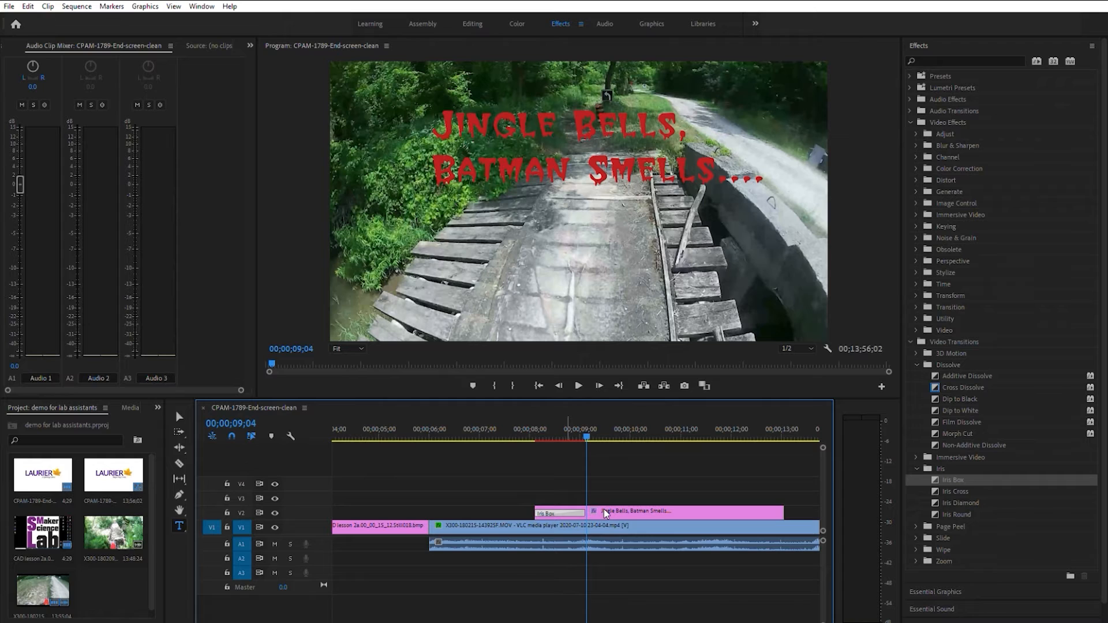
key("Return")
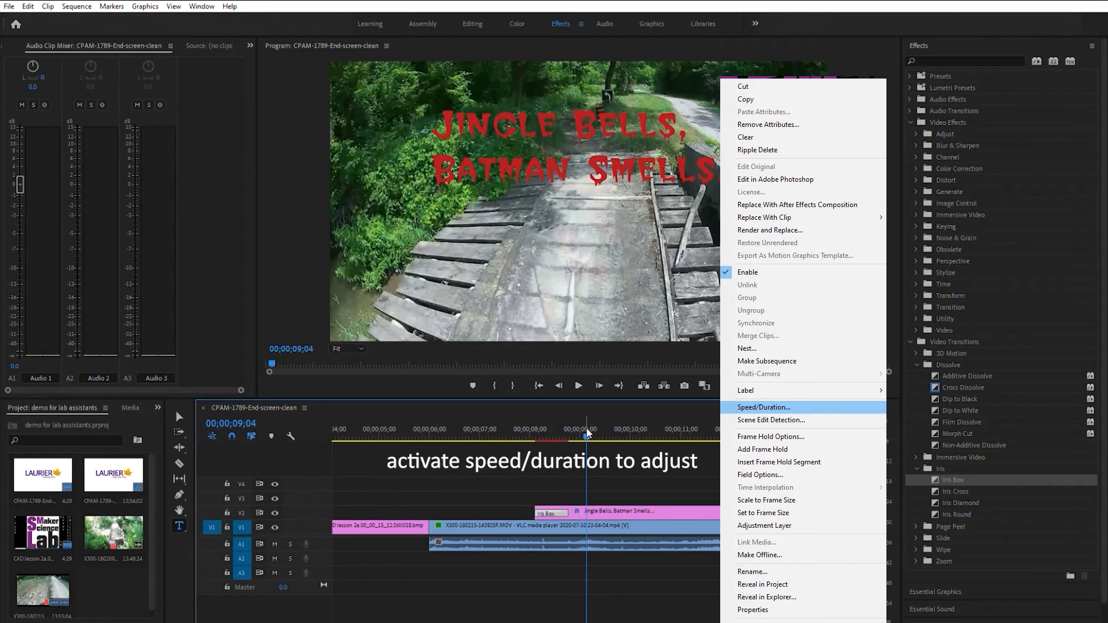
left_click_drag(586, 433, 511, 438)
left_click(580, 384)
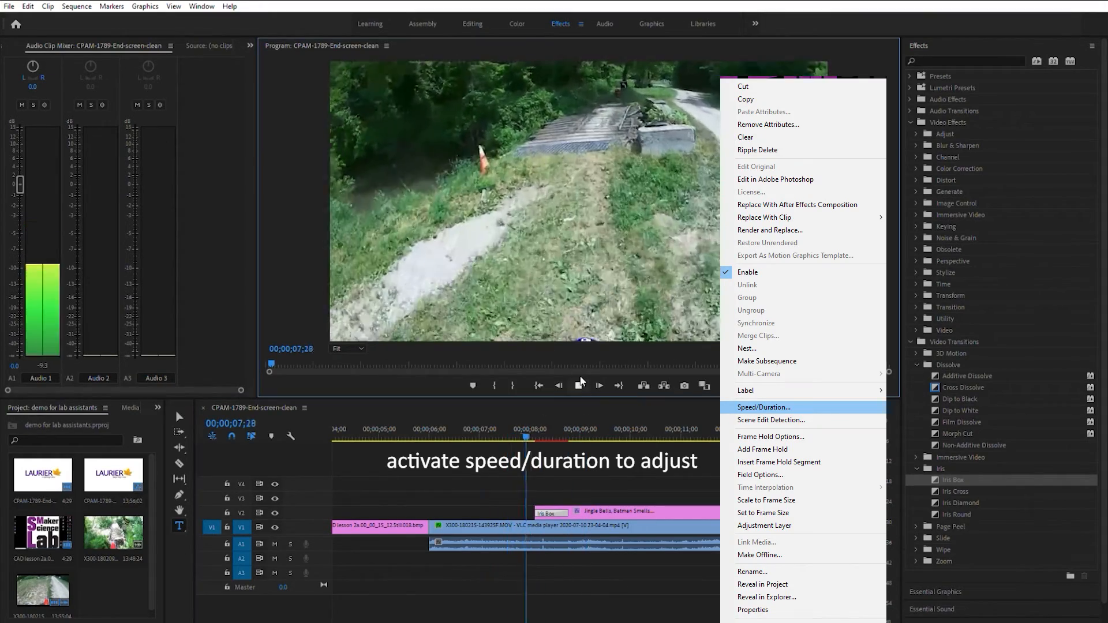
left_click(580, 384)
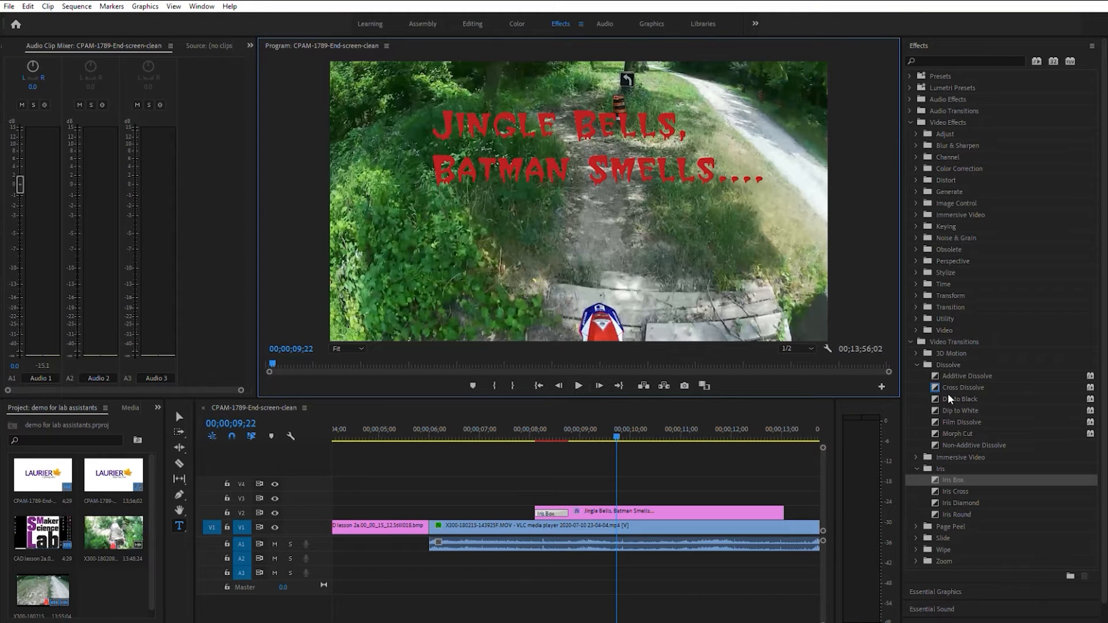
Apply the Page Peel transition to the end of the title clip and play the sequence through it
left_click(917, 526)
left_click_drag(957, 537, 773, 513)
left_click(579, 385)
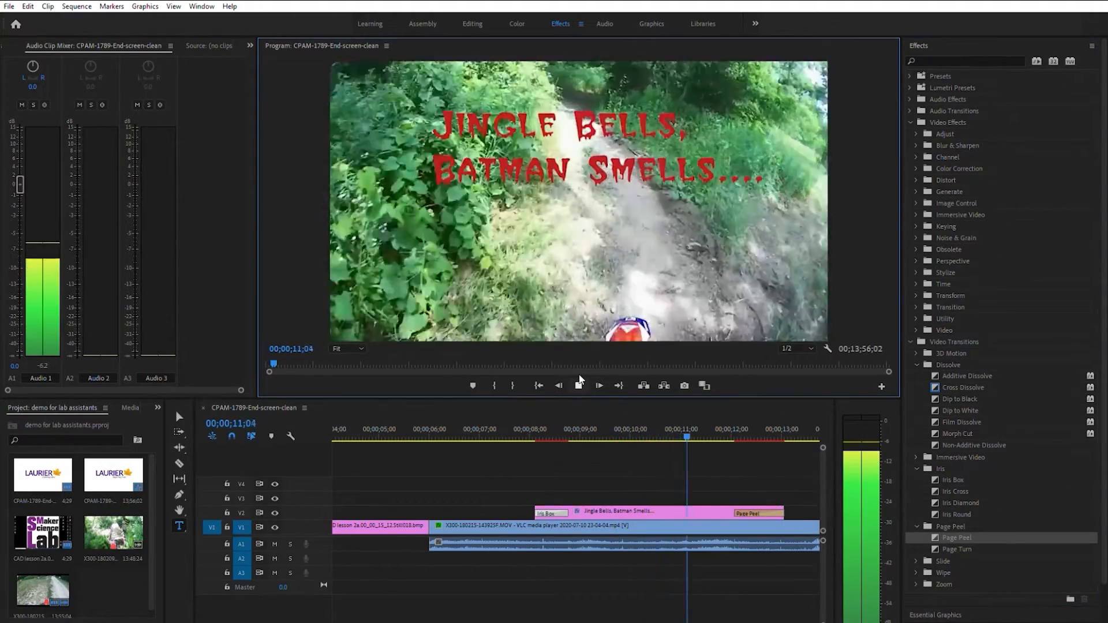
left_click(580, 380)
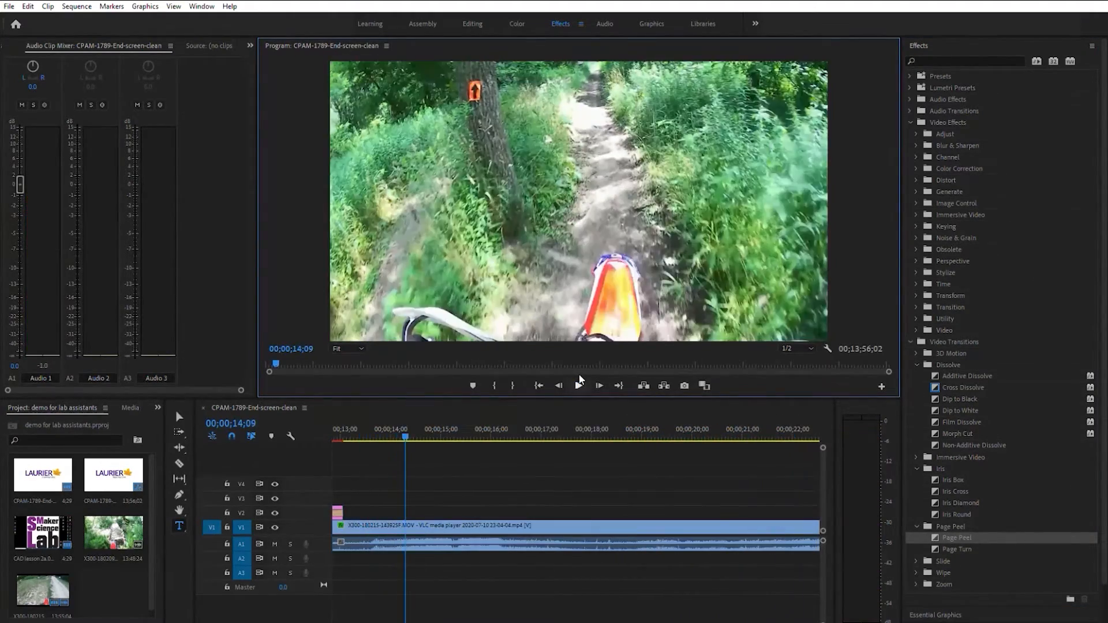
Apply Page Peel to the cut between the CAD lesson still and the trail video, and play across it
left_click_drag(251, 622, 234, 622)
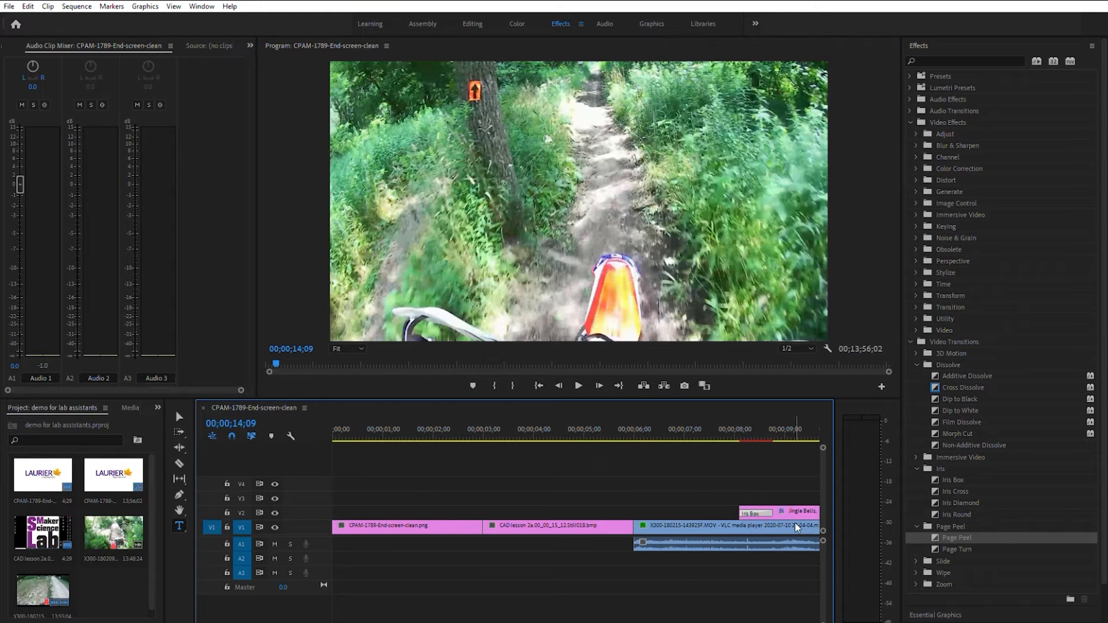
left_click_drag(936, 537, 626, 523)
left_click(584, 430)
left_click(579, 386)
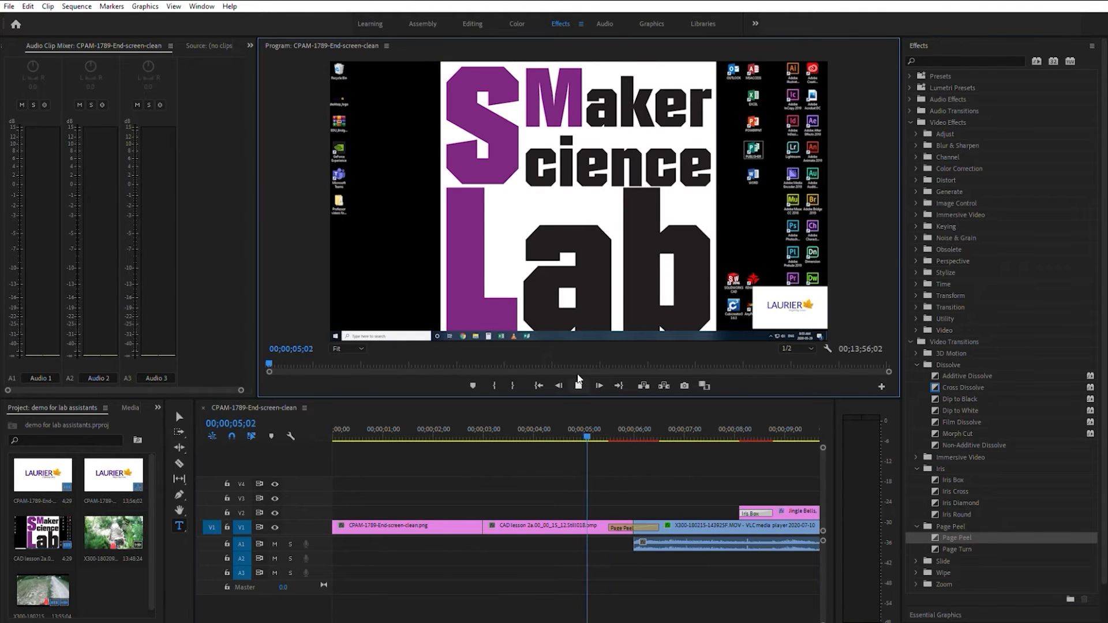
left_click(578, 383)
Cut the trail video at 00;05;15;27 with the Razor tool and delete everything after the cut
left_click_drag(231, 622, 280, 622)
left_click_drag(285, 622, 701, 622)
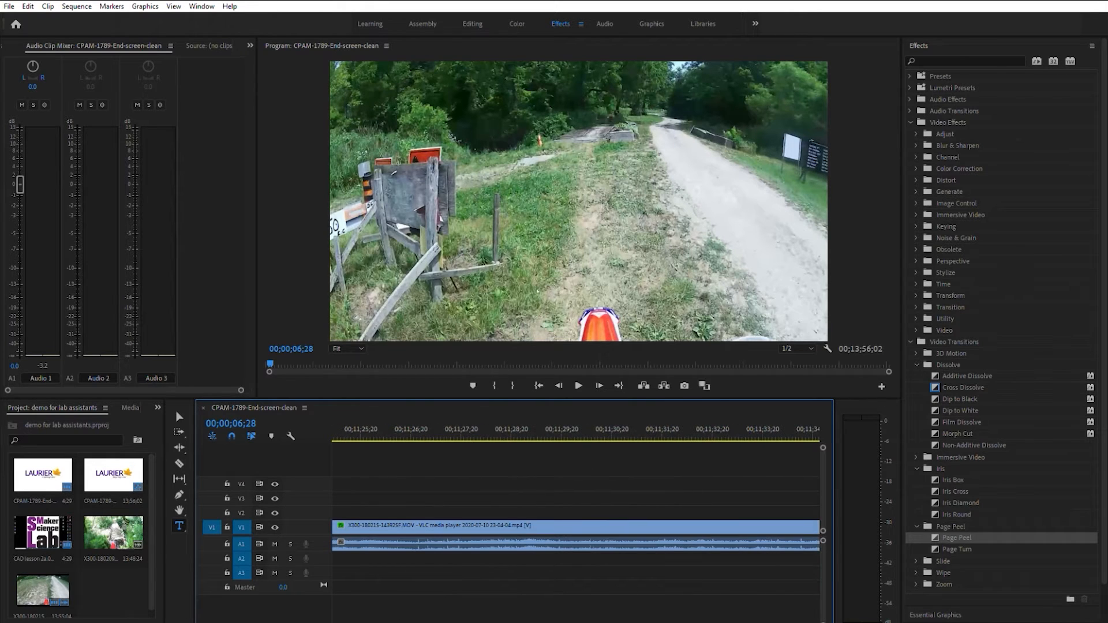
left_click(179, 462)
left_click_drag(700, 622, 539, 622)
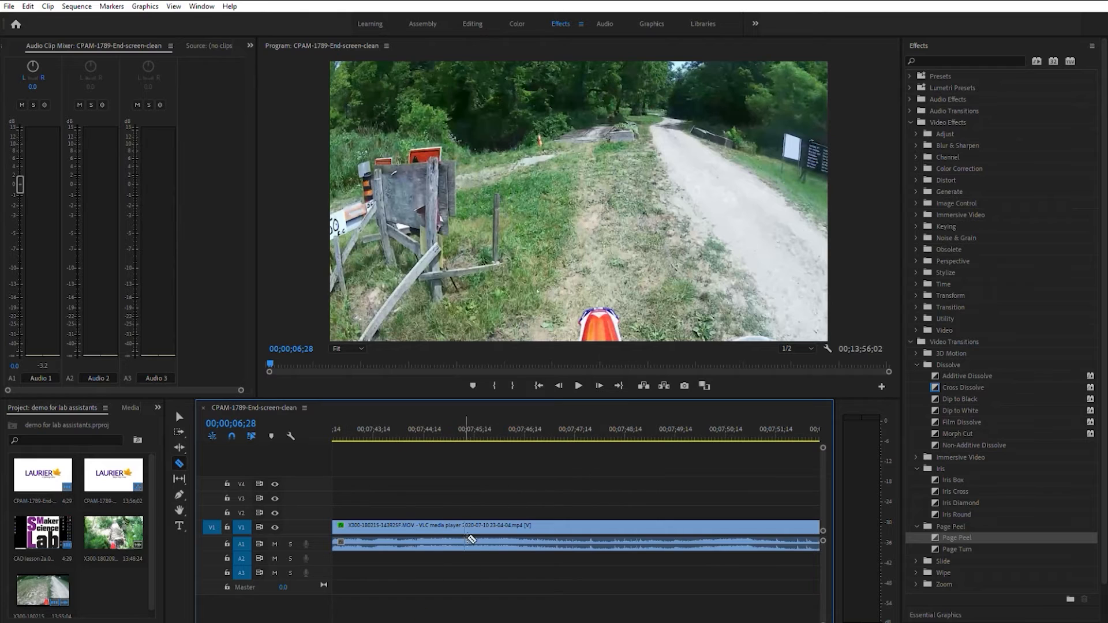
left_click_drag(416, 622, 346, 622)
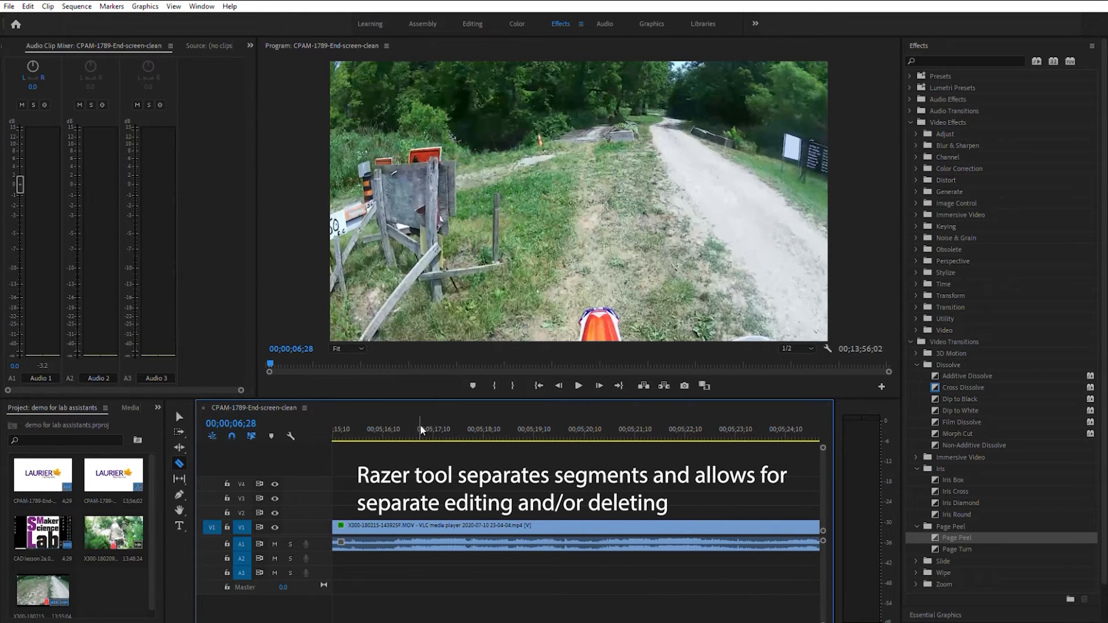
left_click(362, 425)
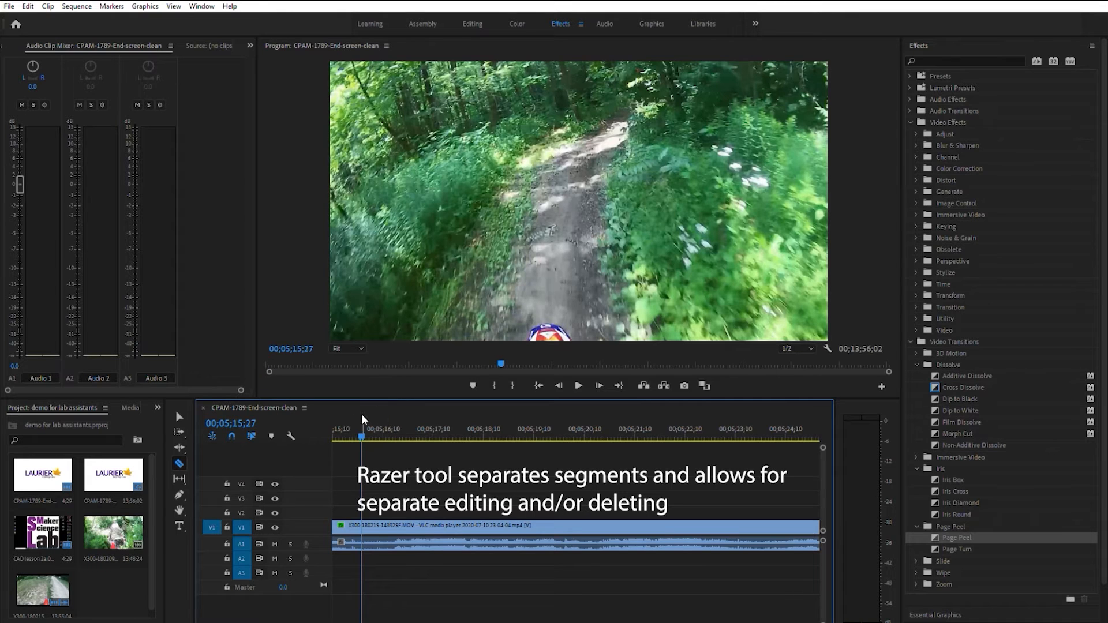
left_click(183, 463)
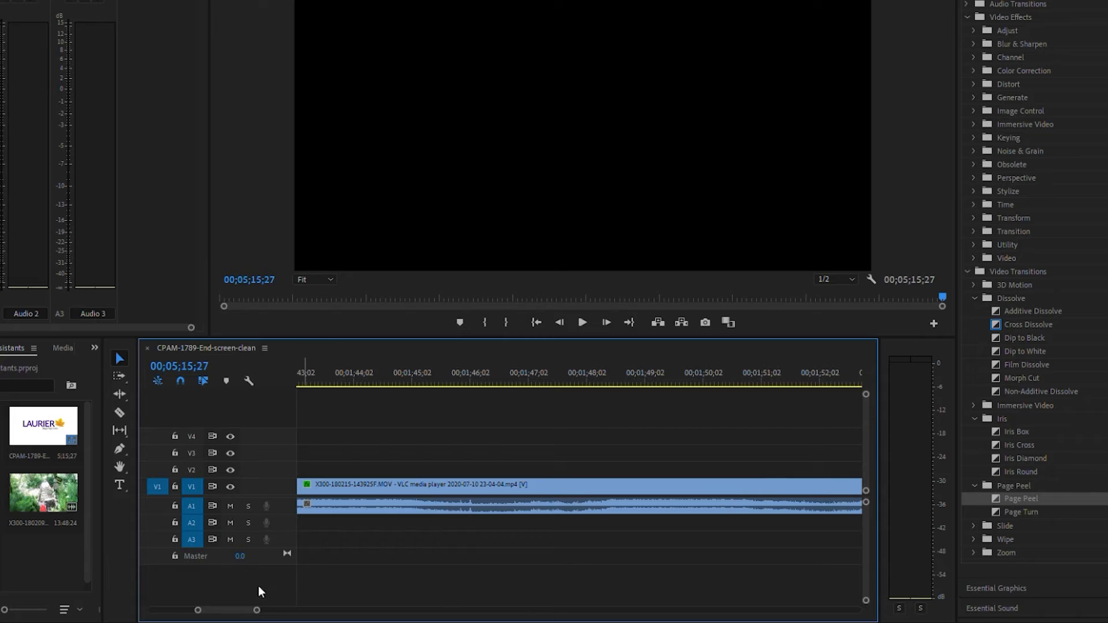
Split the trail video at 00;01;57;19 and delete the segment after the split
left_click_drag(221, 599, 582, 610)
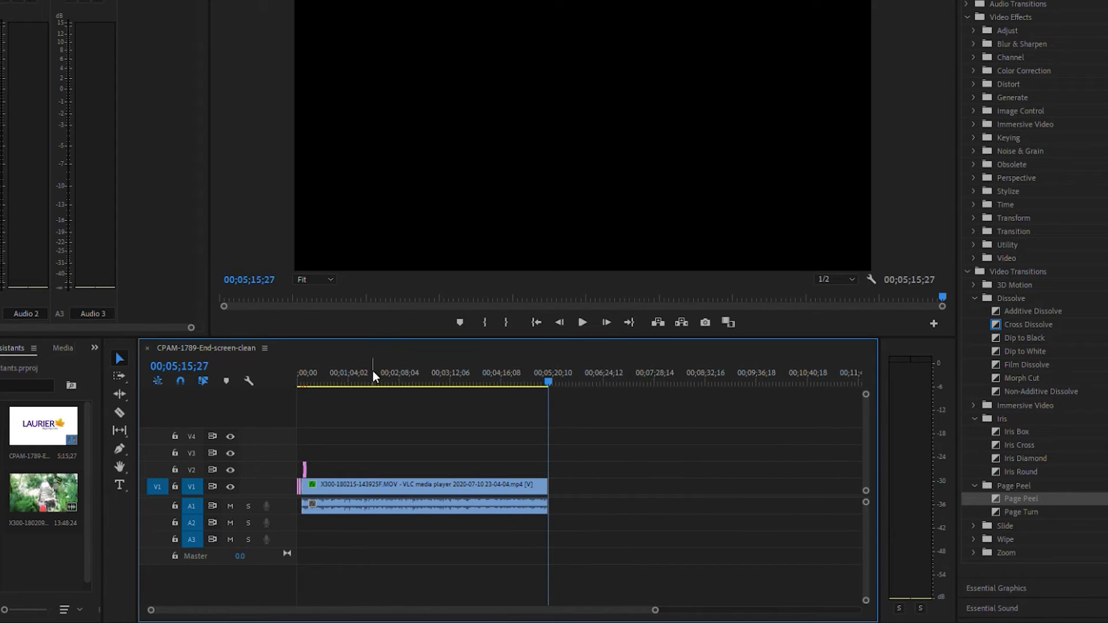
left_click(392, 374)
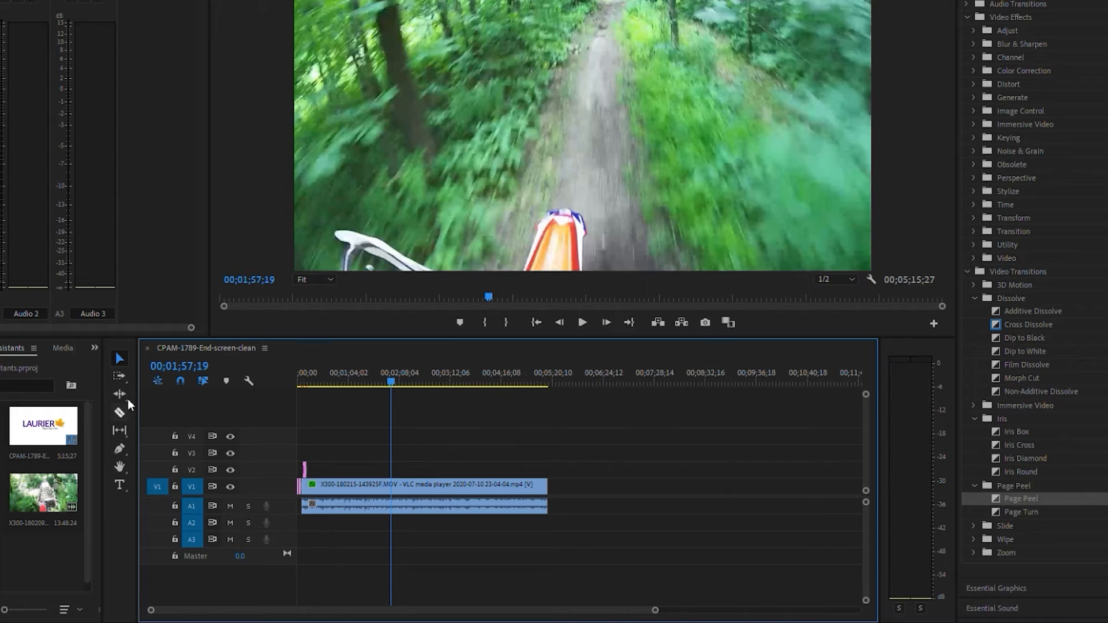
key("ctrl+k")
left_click(120, 355)
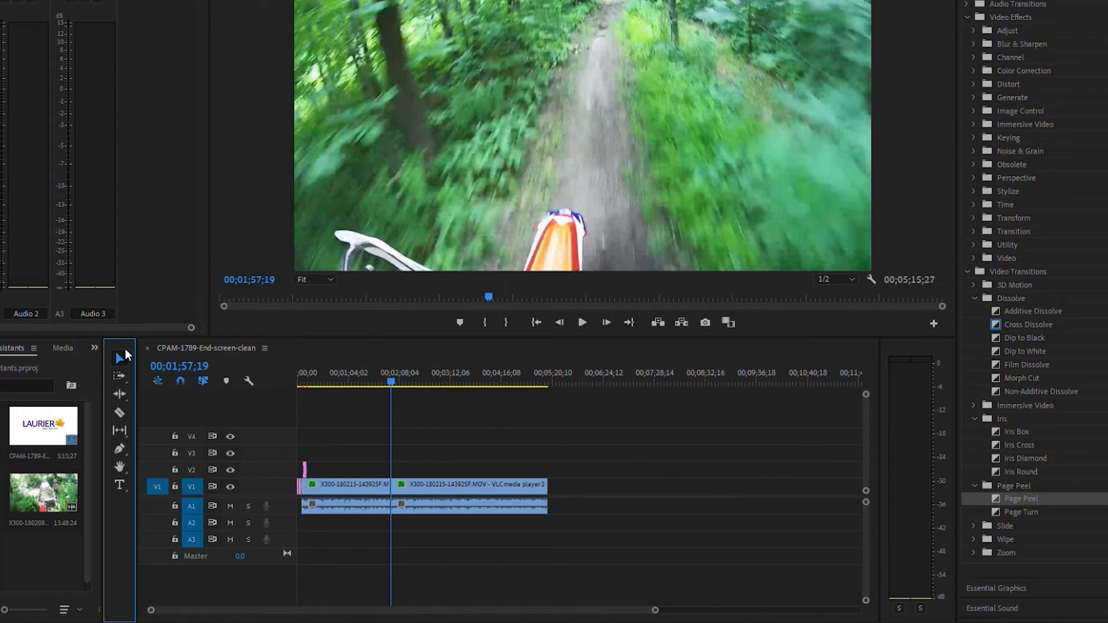
left_click(424, 474)
key("Delete")
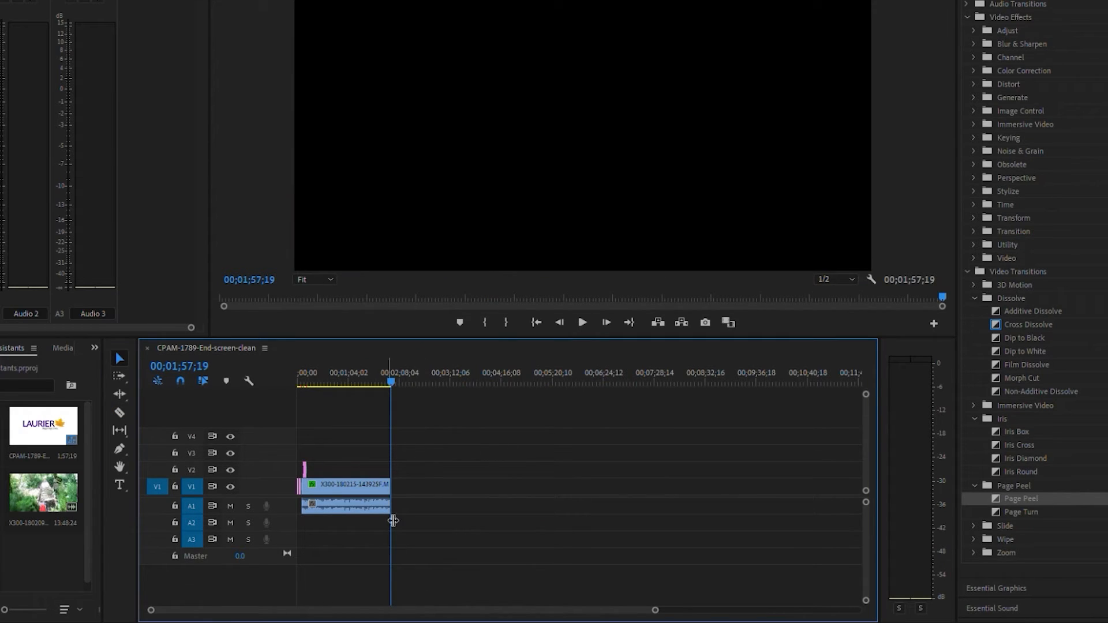
Speed up the trail video with the Rate Stretch tool so it ends at about 00;01;03;08
left_click_drag(657, 610, 482, 612)
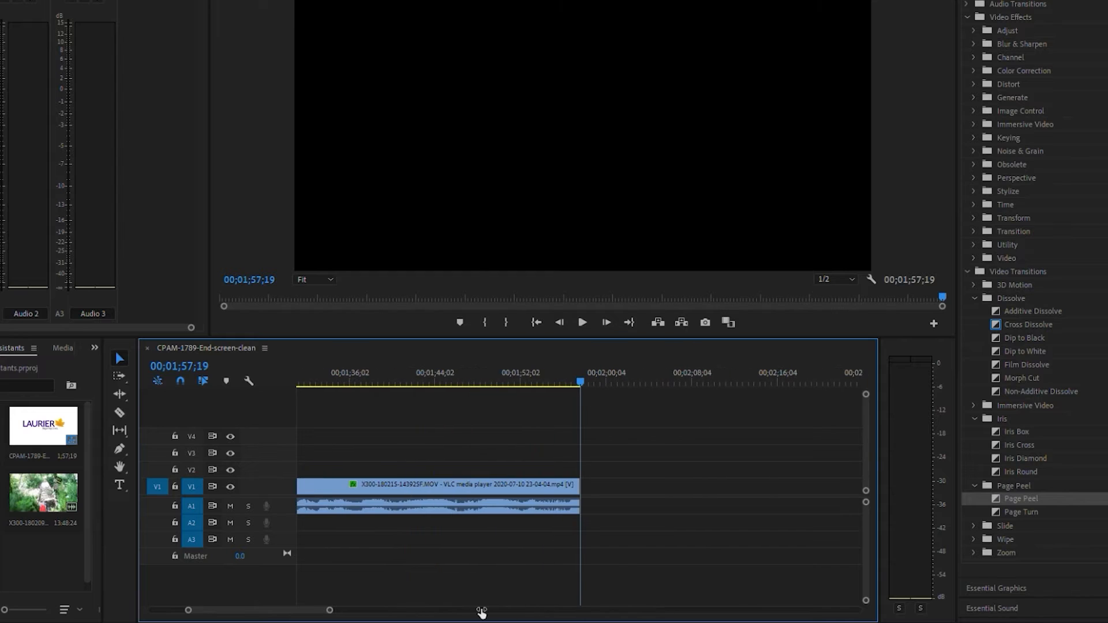
left_click_drag(279, 604, 378, 604)
mouse_move(284, 601)
left_mouse_down()
mouse_move(302, 598)
mouse_move(284, 598)
left_mouse_up()
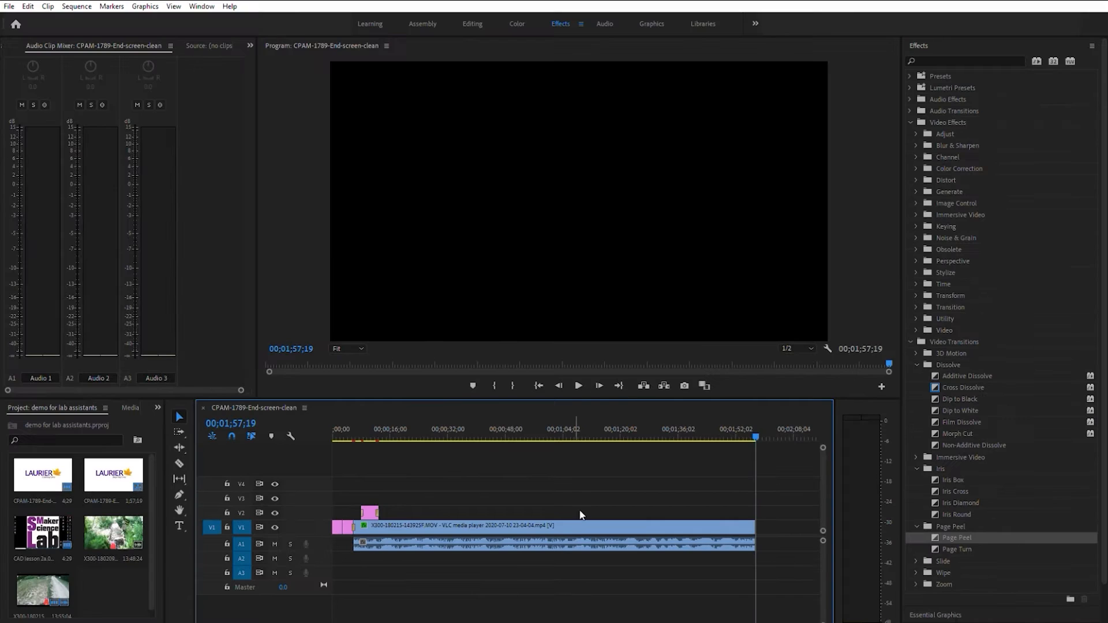
mouse_move(583, 437)
left_mouse_down()
mouse_move(564, 438)
mouse_move(576, 437)
left_mouse_up()
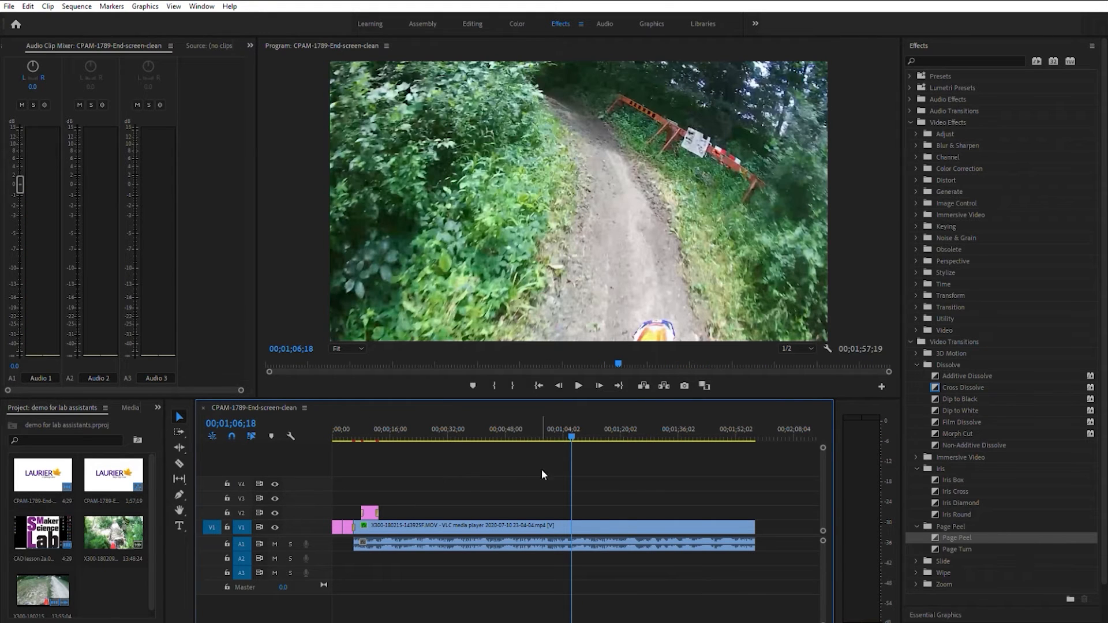
right_click(179, 445)
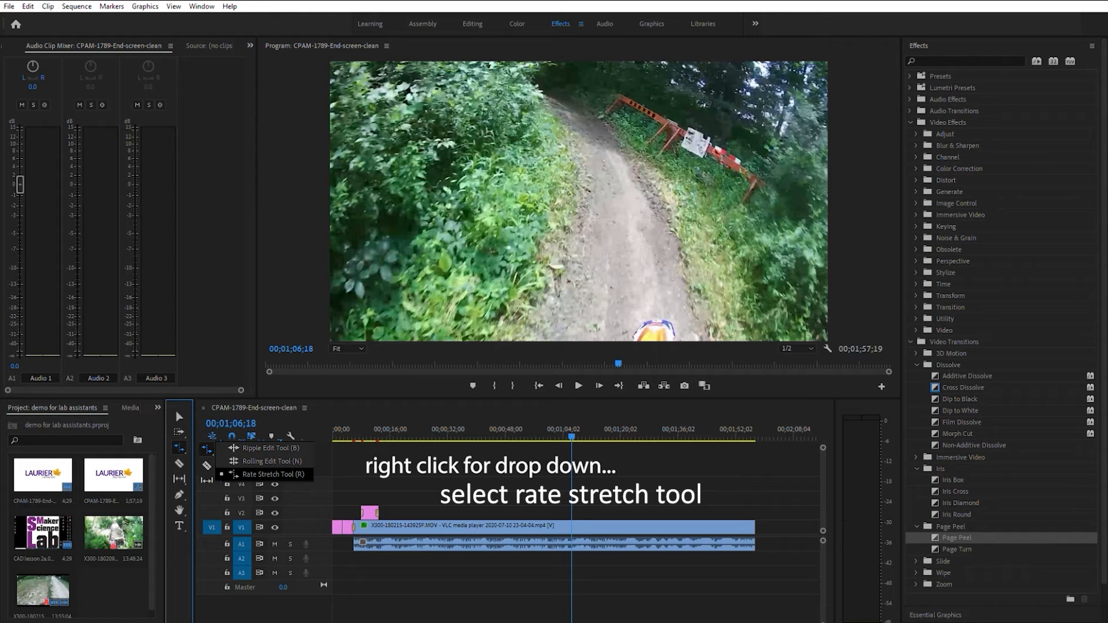
left_click_drag(758, 522, 562, 522)
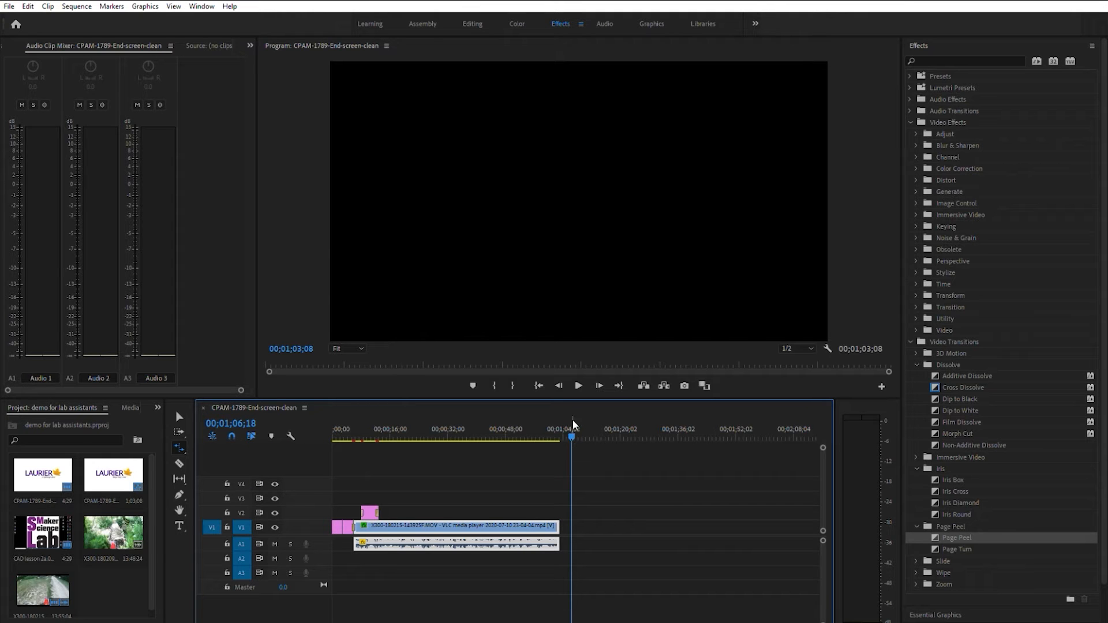
Play the sped-up trail video from about 00;00;04;29 and extend the clip's end to about 00;01;44;29
left_click_drag(571, 430, 350, 446)
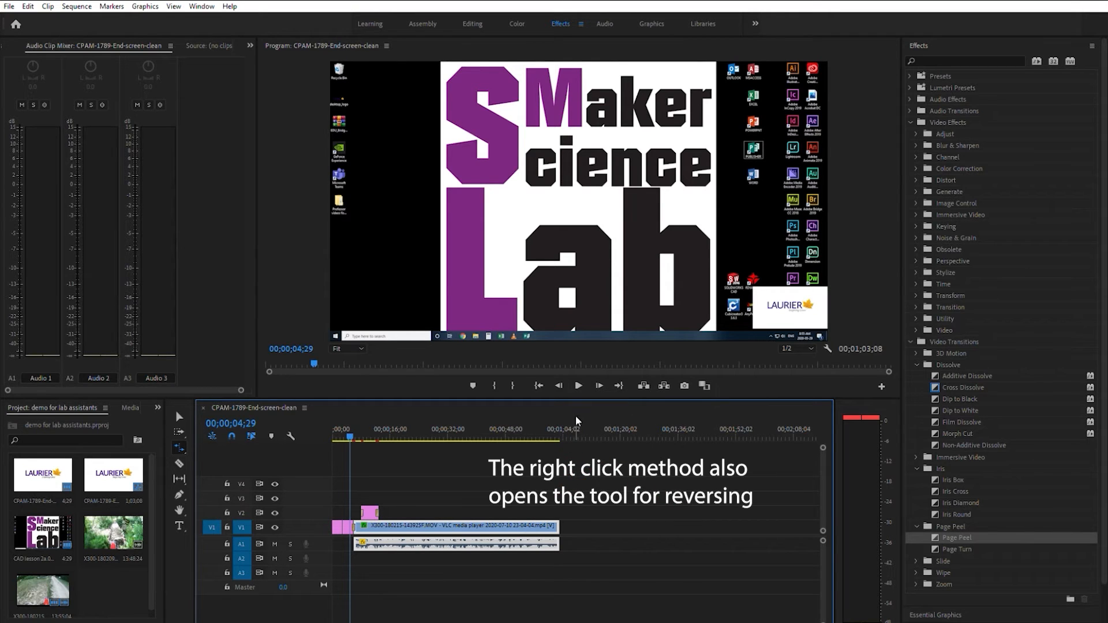
left_click(180, 415)
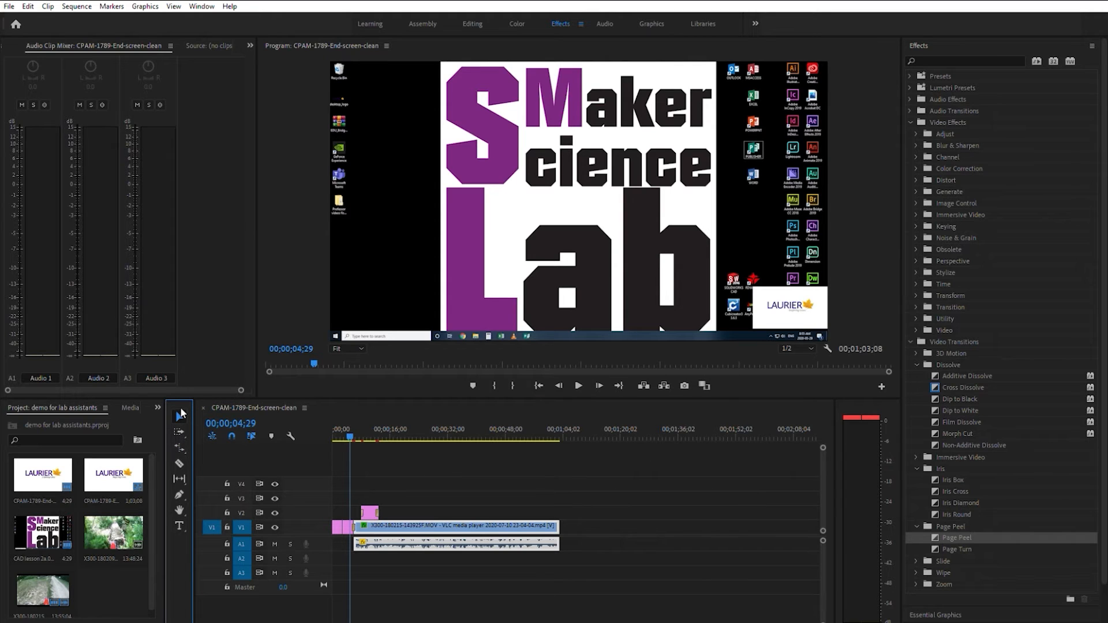
left_click(578, 386)
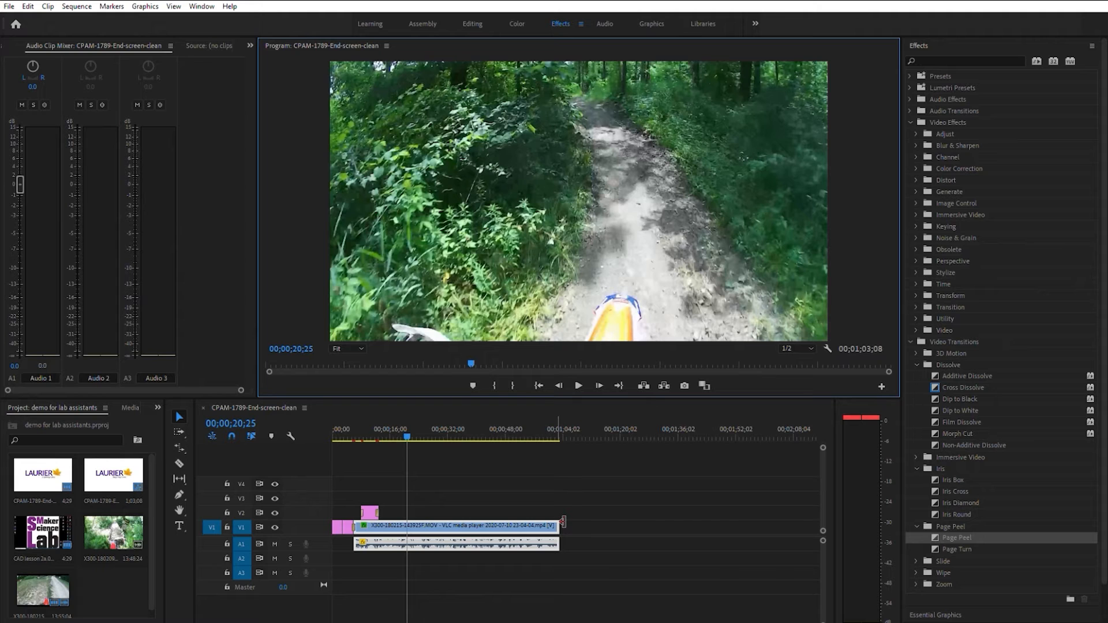
left_click_drag(563, 523, 712, 515)
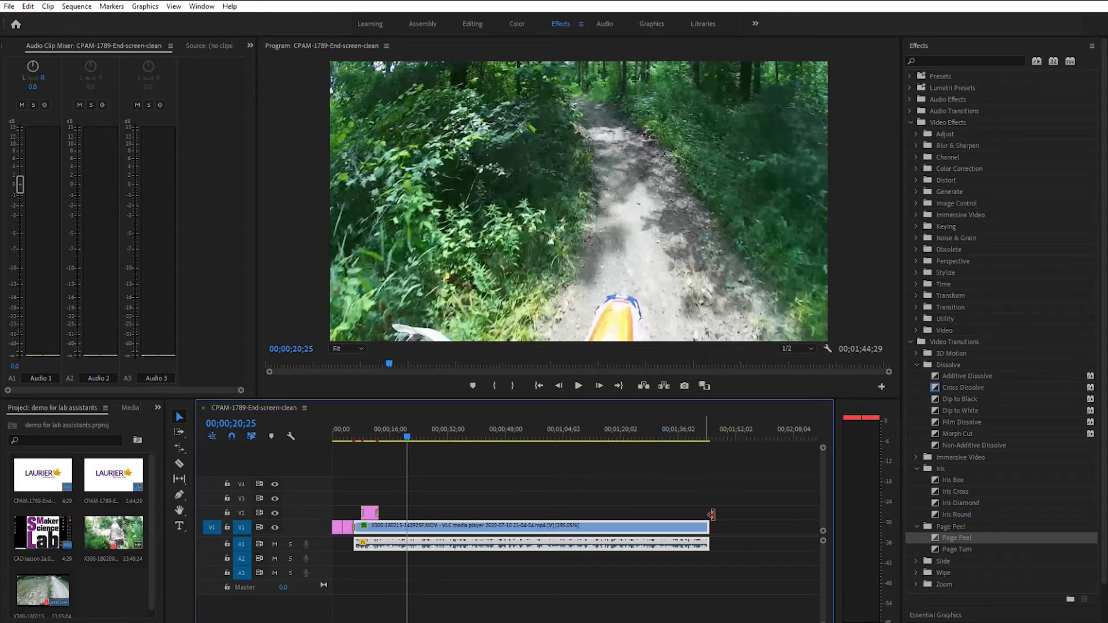
Add the Angled Title graphics template on V1 after the trail video and select its placeholder text at 00;01;46;06
left_click(652, 23)
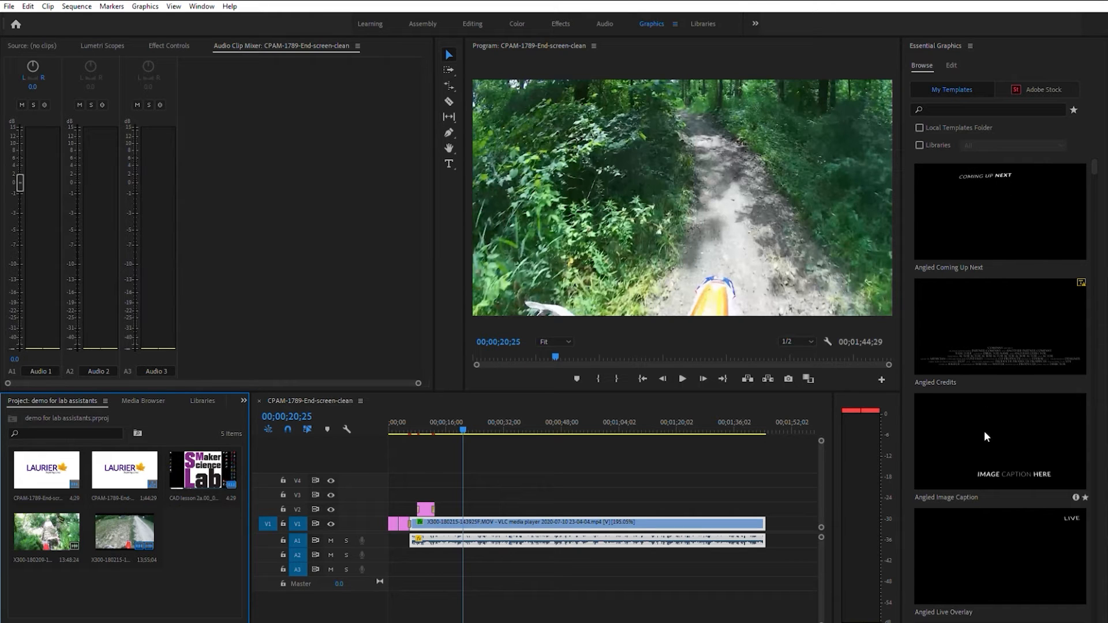
left_click_drag(1009, 425, 775, 523)
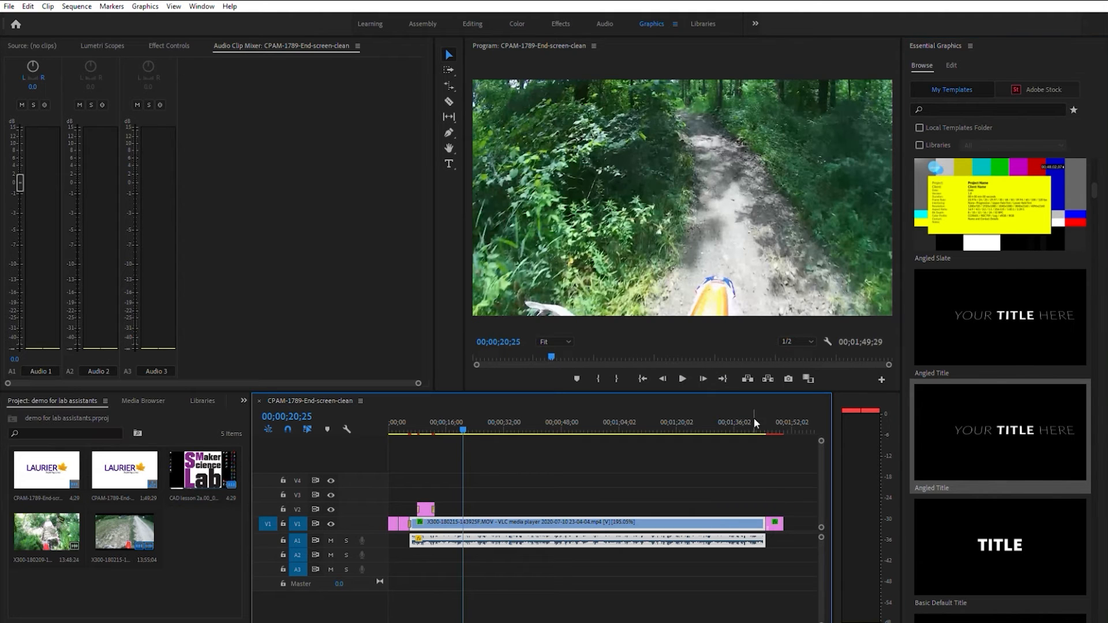
left_click(771, 421)
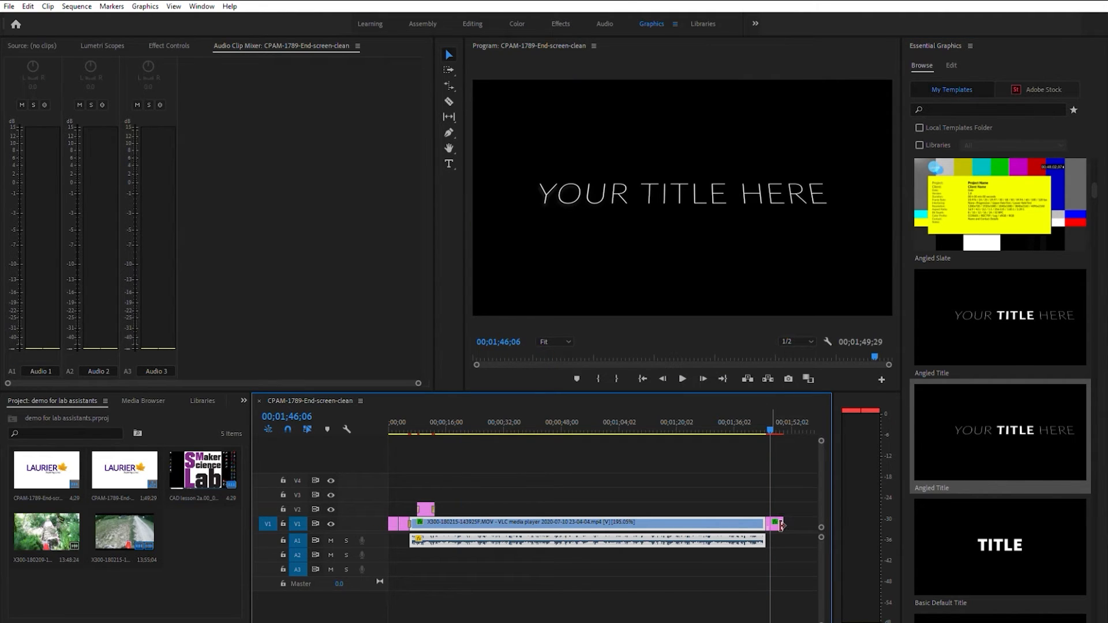
left_click(670, 188)
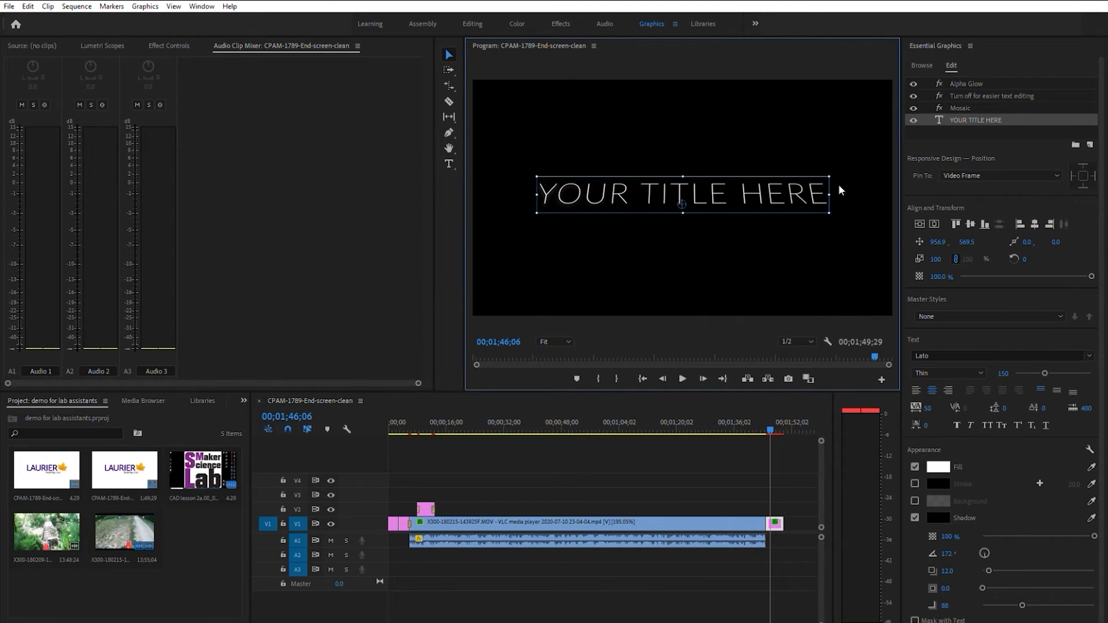
Replace the Angled Title's placeholder text with "Bye Bye Birdie!"
double_click(819, 190)
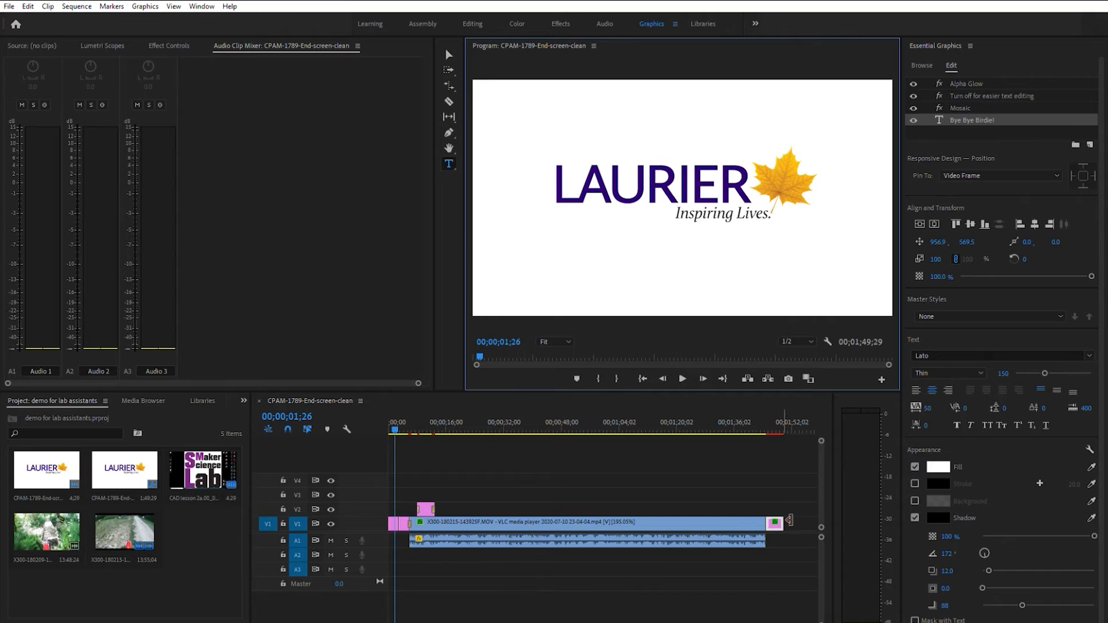
left_click_drag(790, 521, 810, 520)
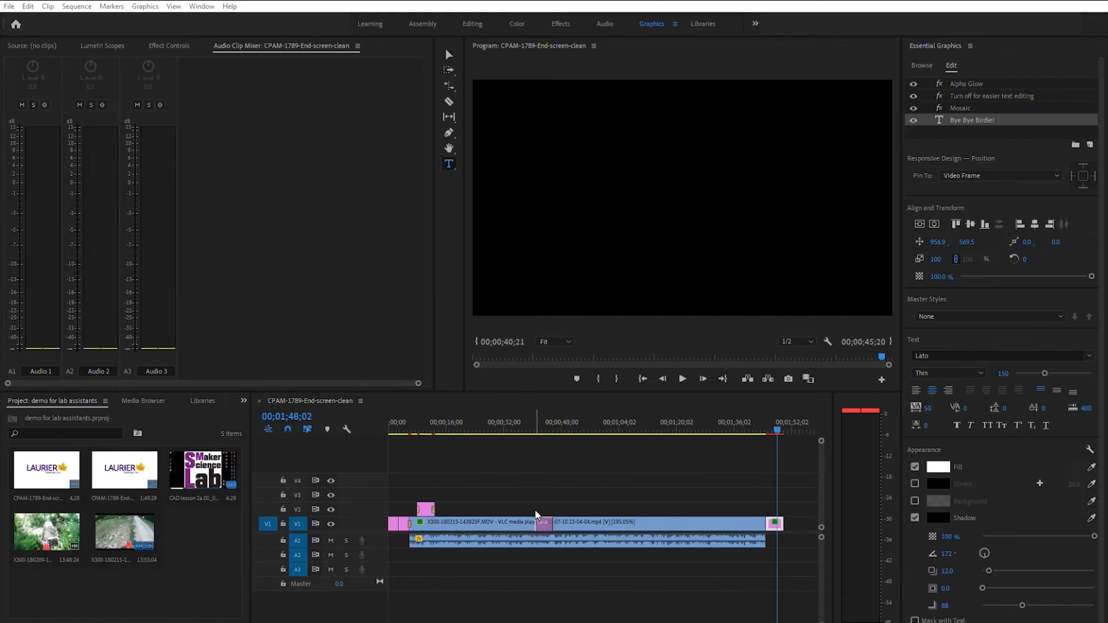
Add the graduation photo from the Summer 2019 folder to track V3 at about 00;00;43;28 and select its clip
left_click_drag(539, 515, 538, 489)
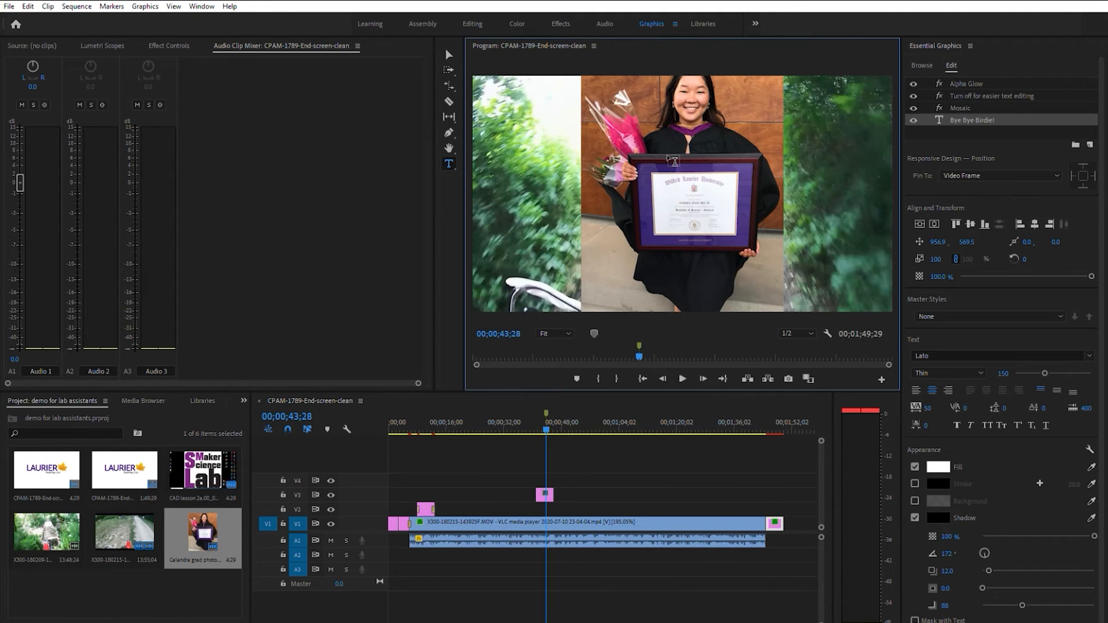
left_click(550, 489)
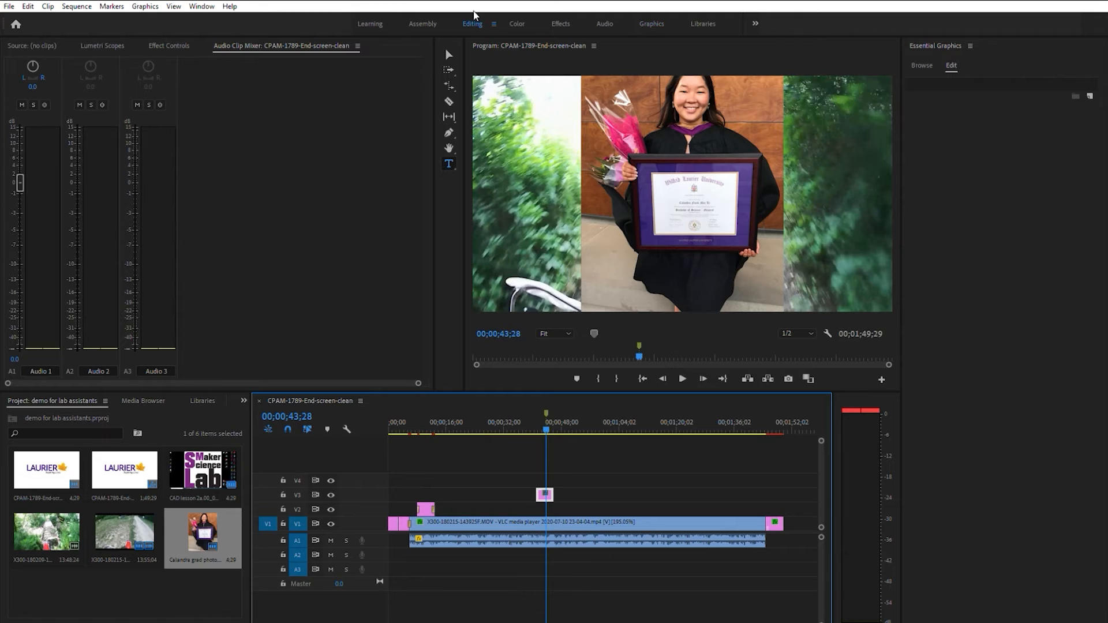
Scale the graduation photo to 200, and refine the scale to 220 so it fills the frame width
left_click(474, 22)
left_click(221, 115)
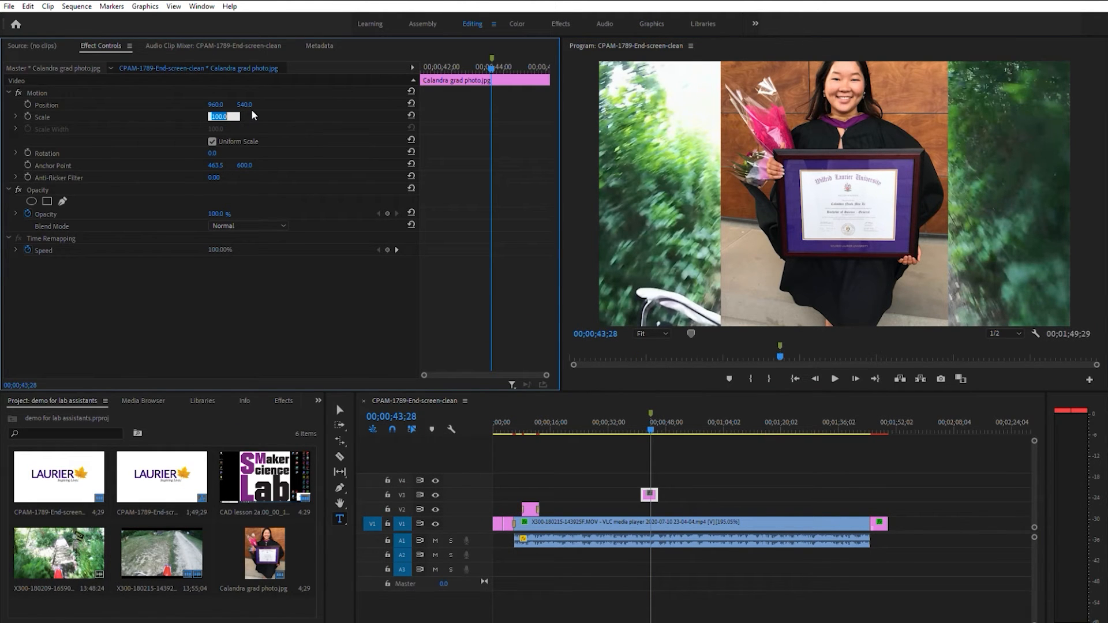
type("200")
key("Return")
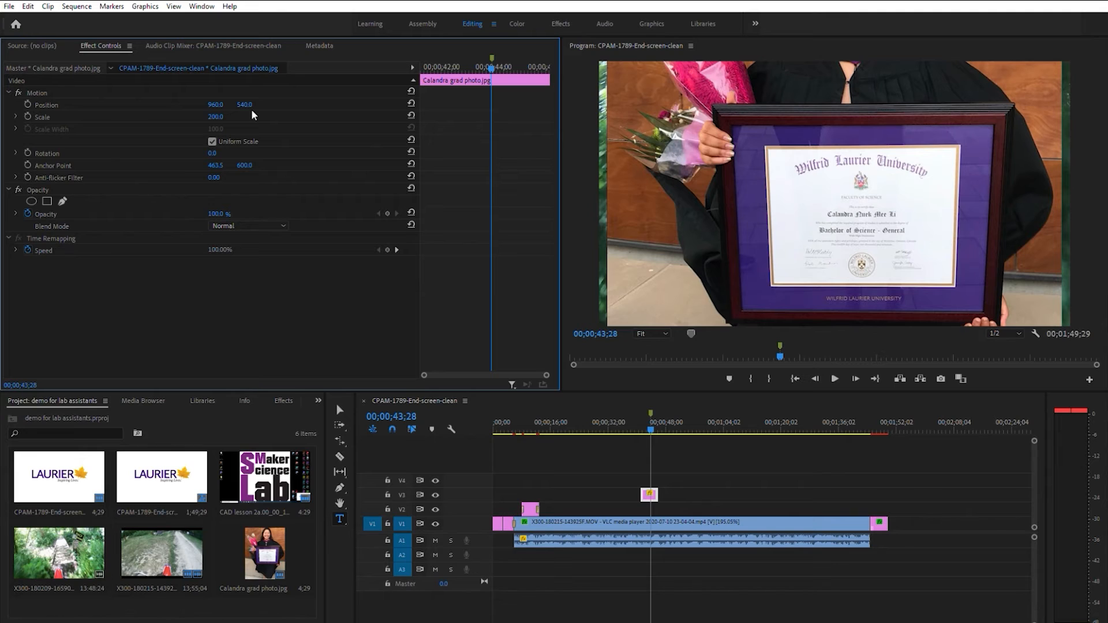
left_click_drag(221, 115, 230, 108)
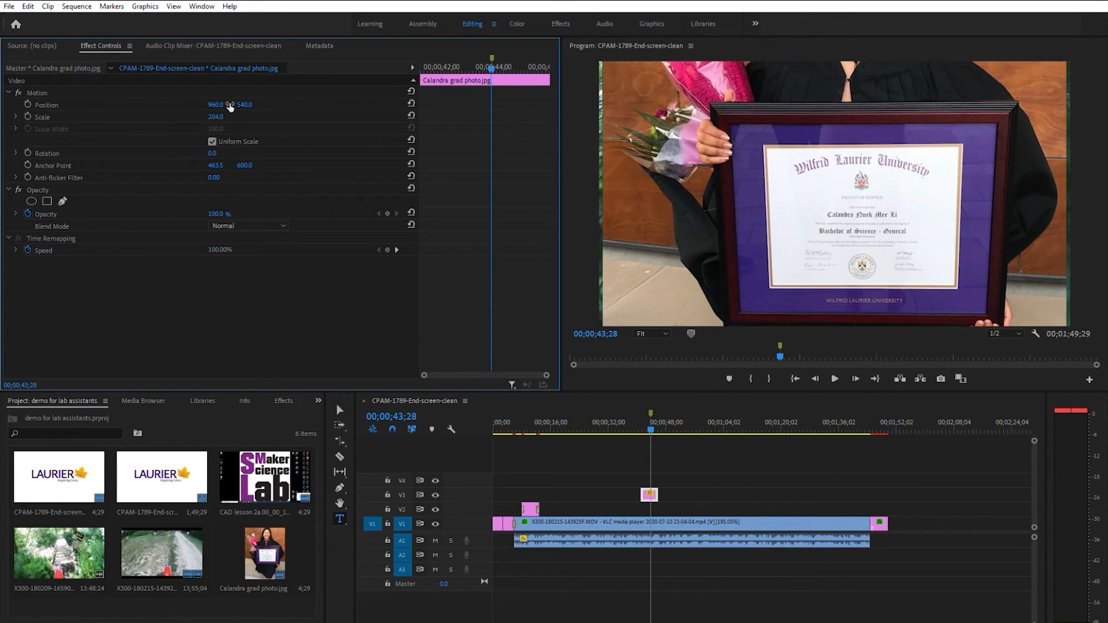
left_click(220, 117)
type("220")
key("Return")
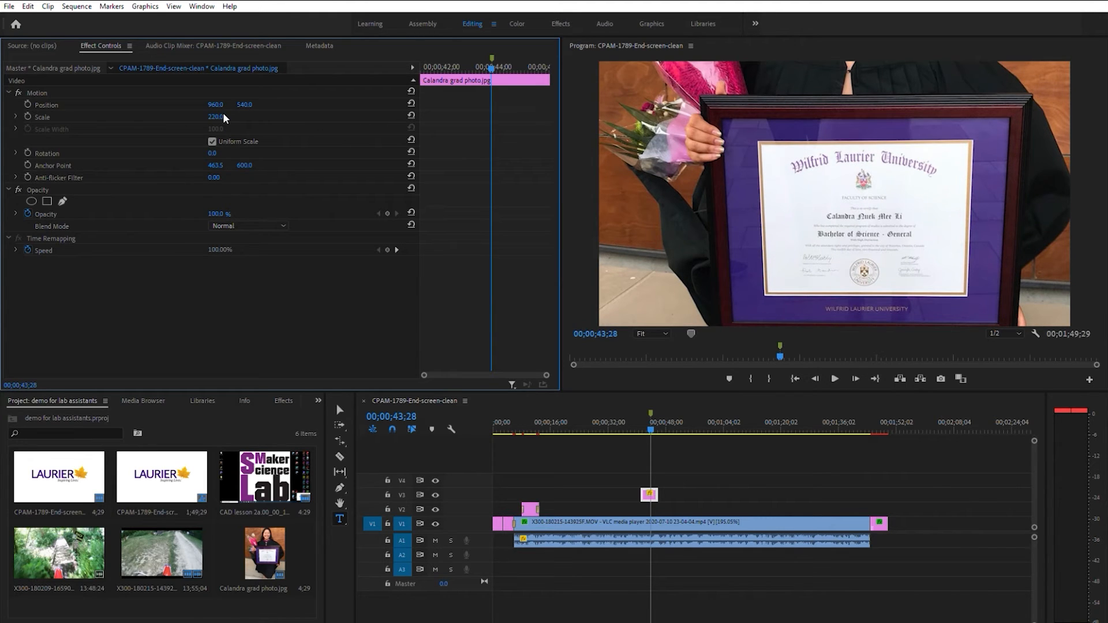
Try vertical positions 800, 1200 and 1400 for the graduation photo, and settle on 1300 to frame the face
left_click(248, 104)
type("800")
key("Return")
left_click(251, 101)
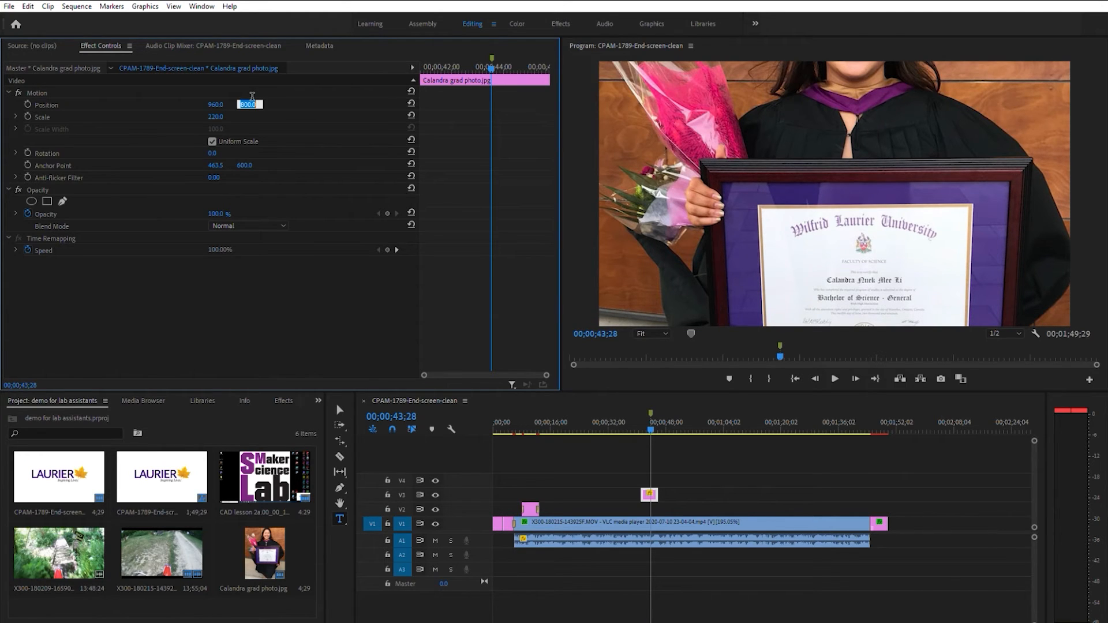
type("1200")
key("Return")
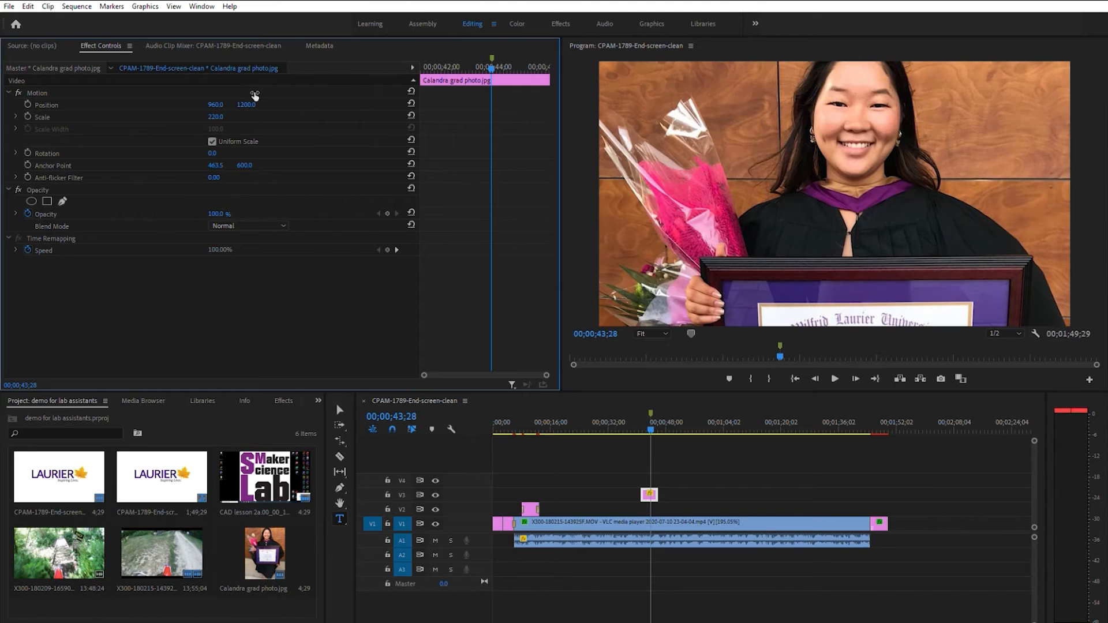
left_click(249, 104)
type("1400")
key("Return")
left_click(249, 104)
type("1300")
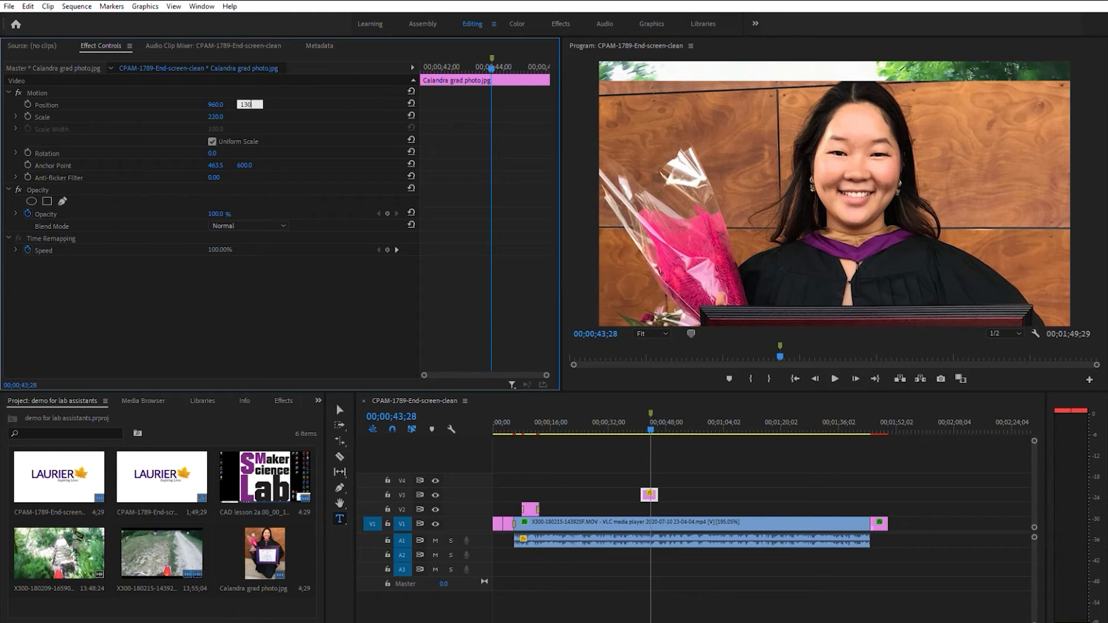
key("Return")
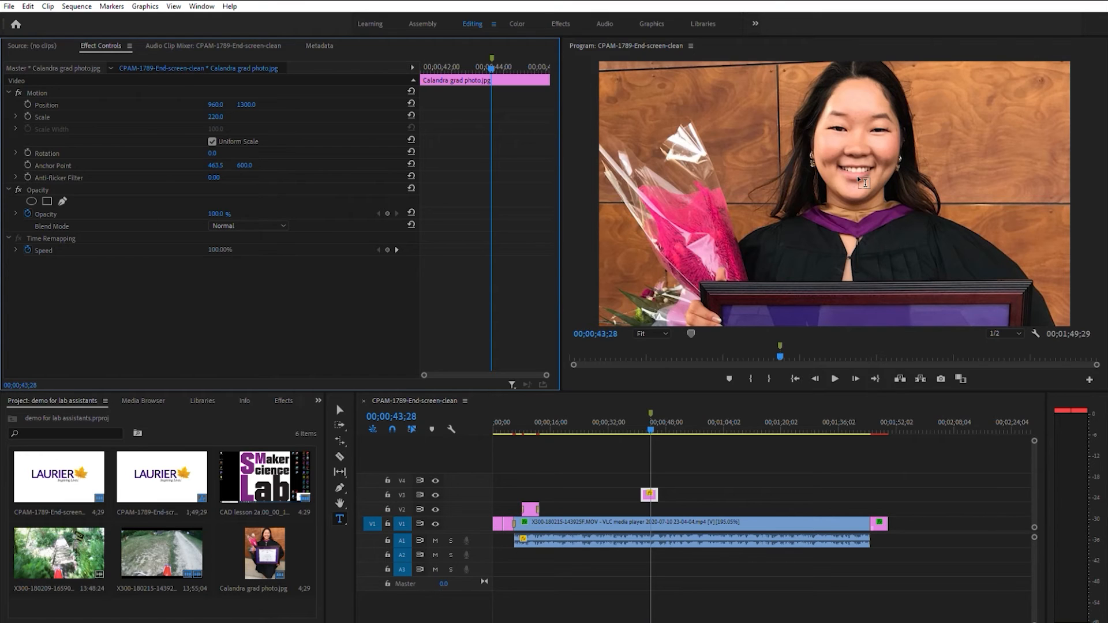
Select the graduation photo clip on V3 and delete it from the timeline
left_click(672, 484)
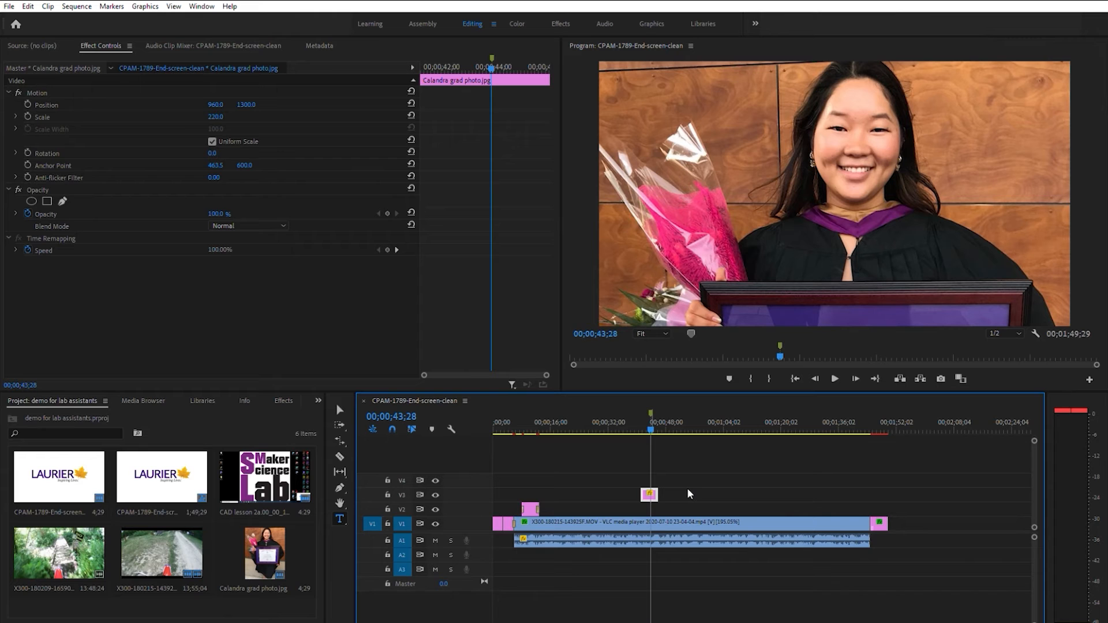
left_click(676, 462)
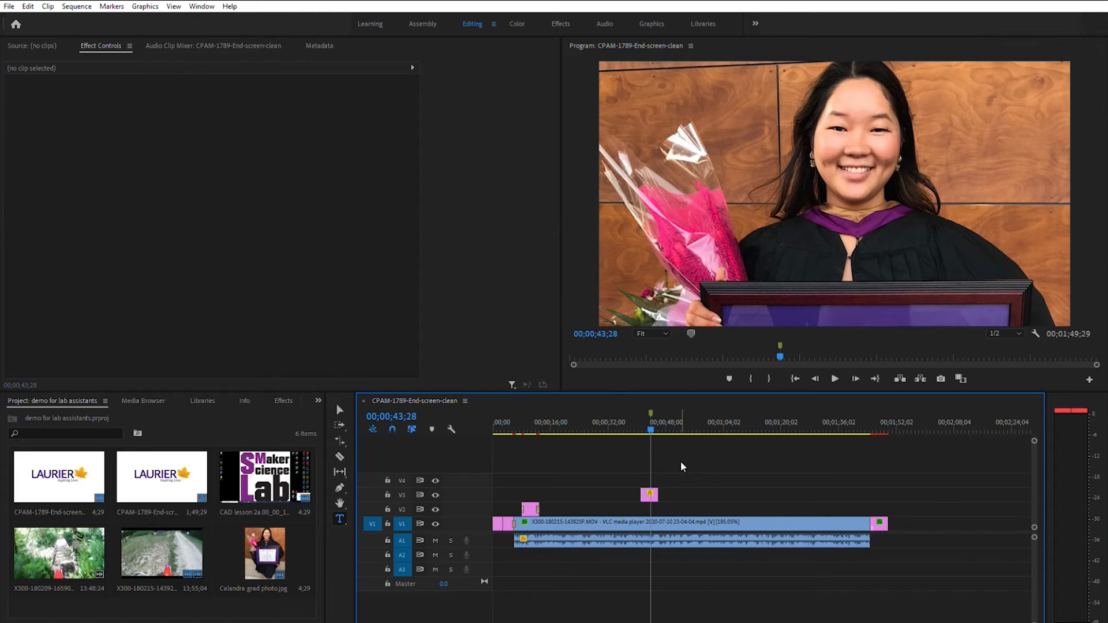
left_click(654, 493)
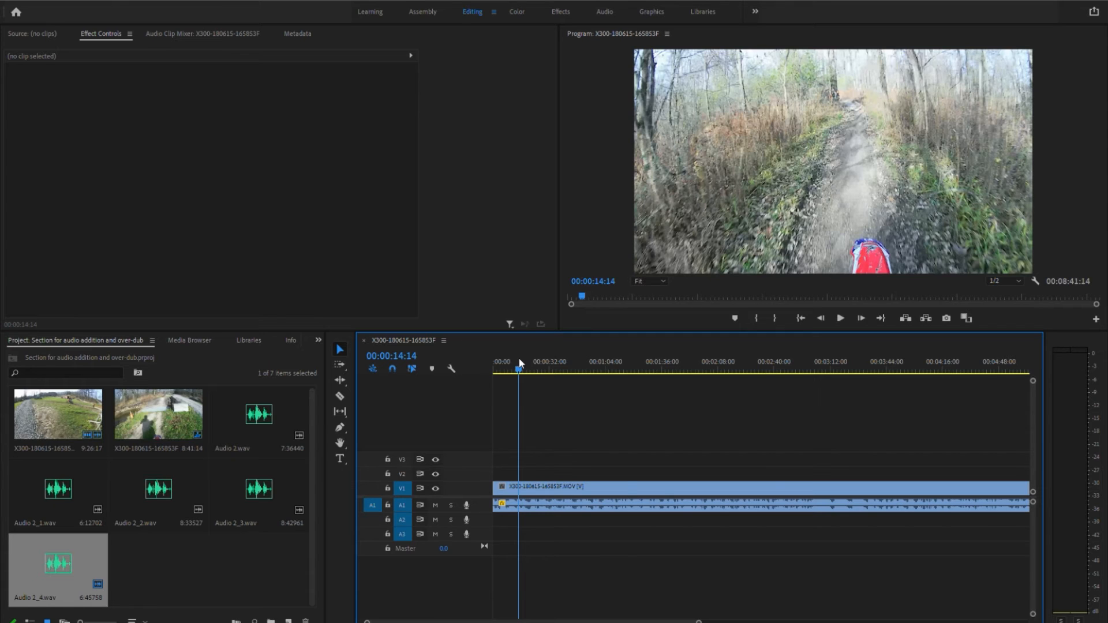
left_click_drag(519, 359, 515, 366)
left_click(467, 519)
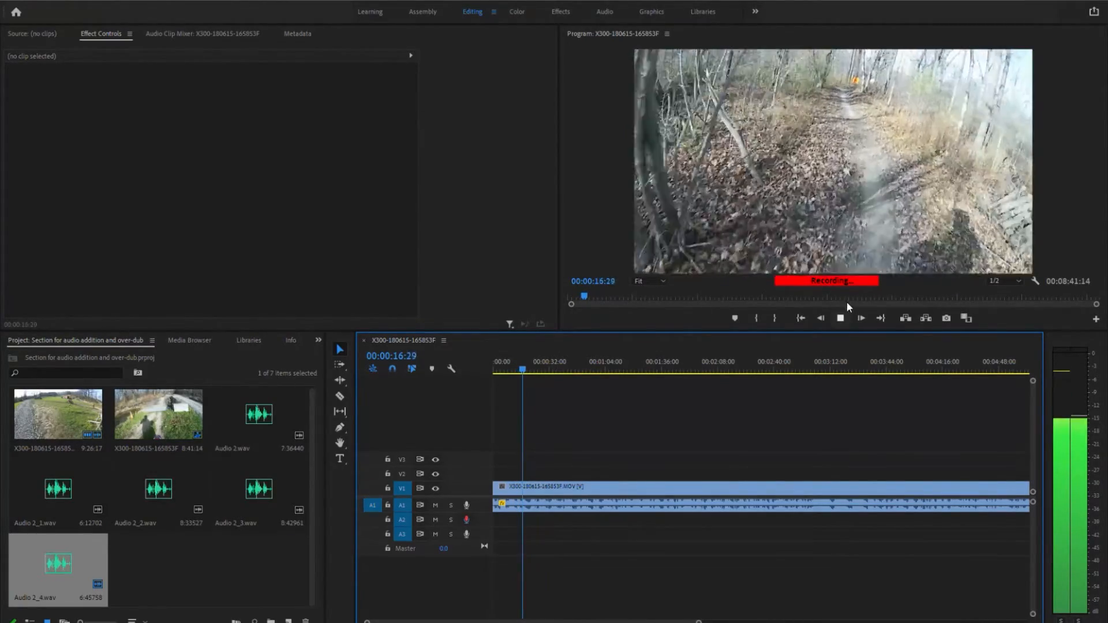
left_click(840, 317)
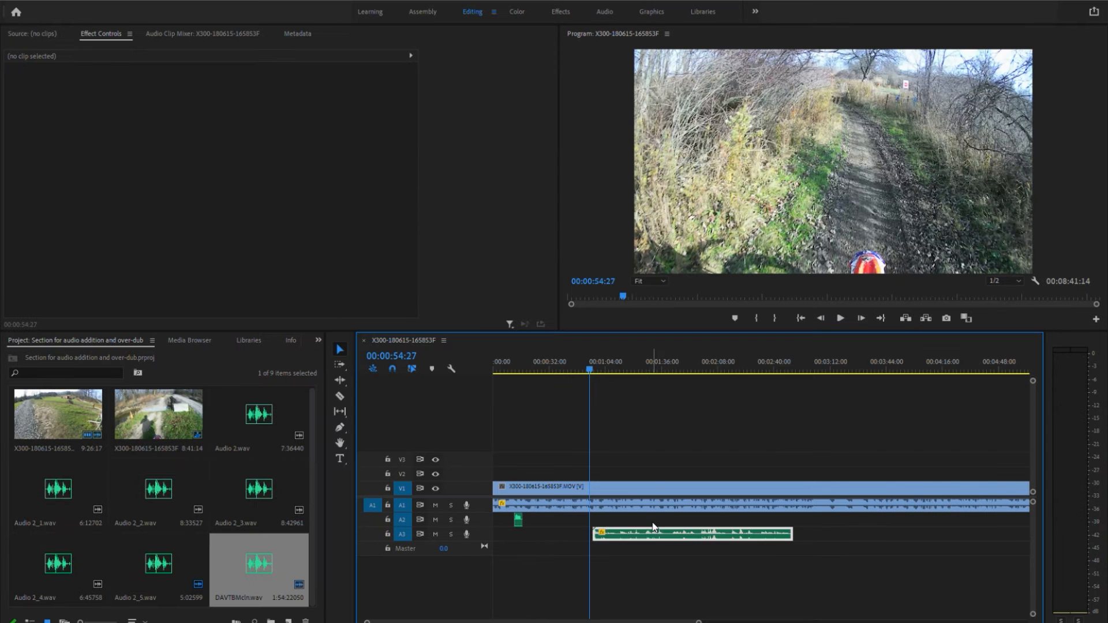
Add DAVTBMcln.wav to track A2 at about 00:00:54 and play the mix from 00:00:53:17
left_click_drag(654, 533, 650, 514)
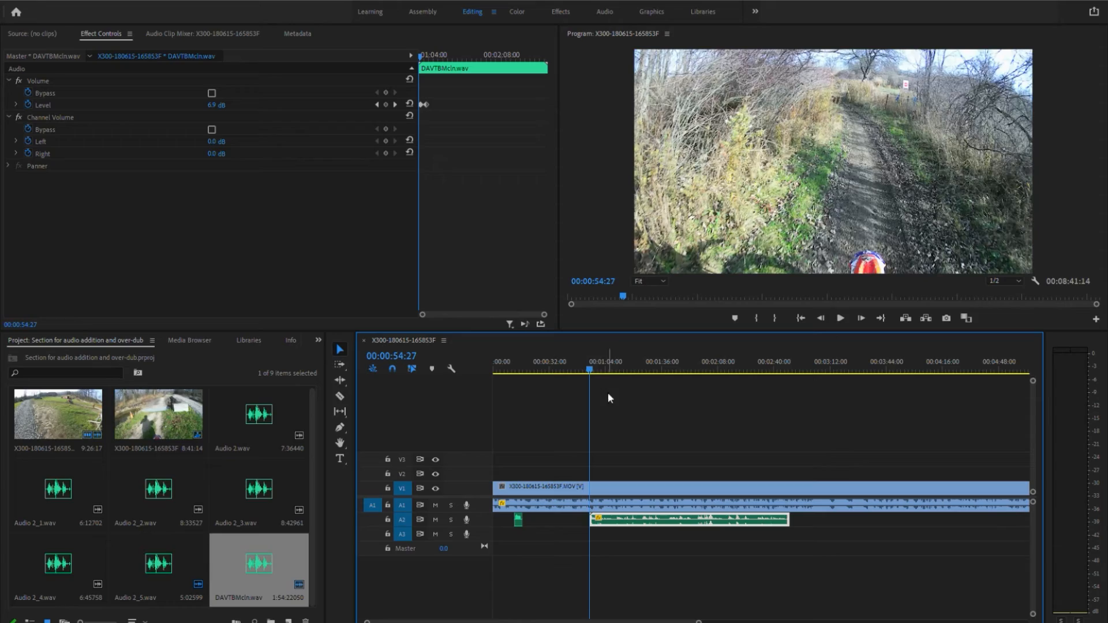
left_click_drag(590, 358, 589, 356)
key("space")
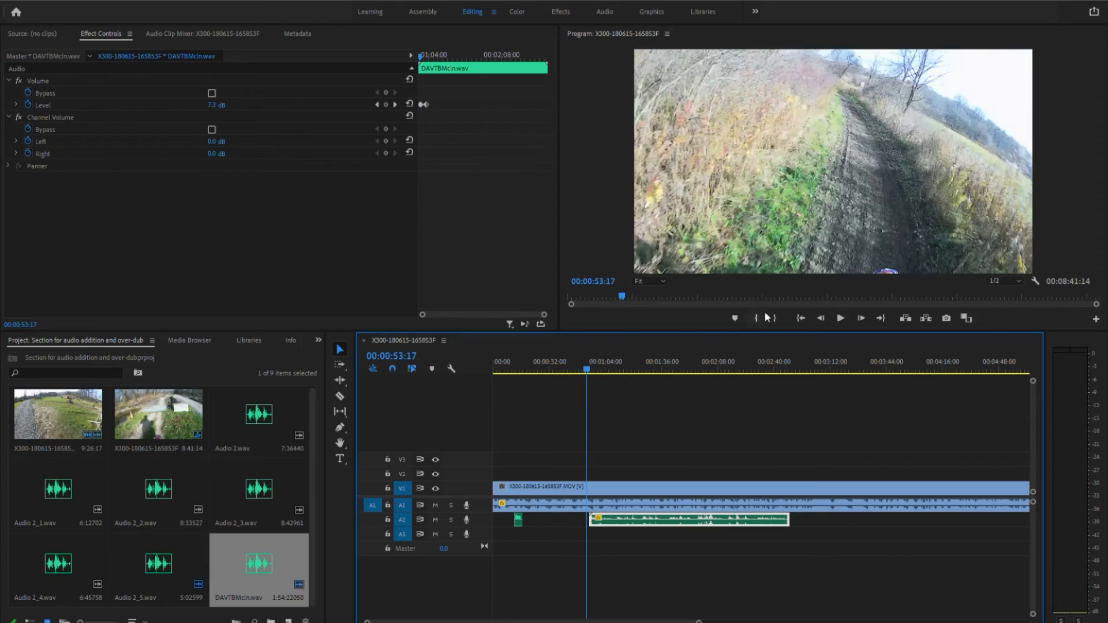
left_click(838, 312)
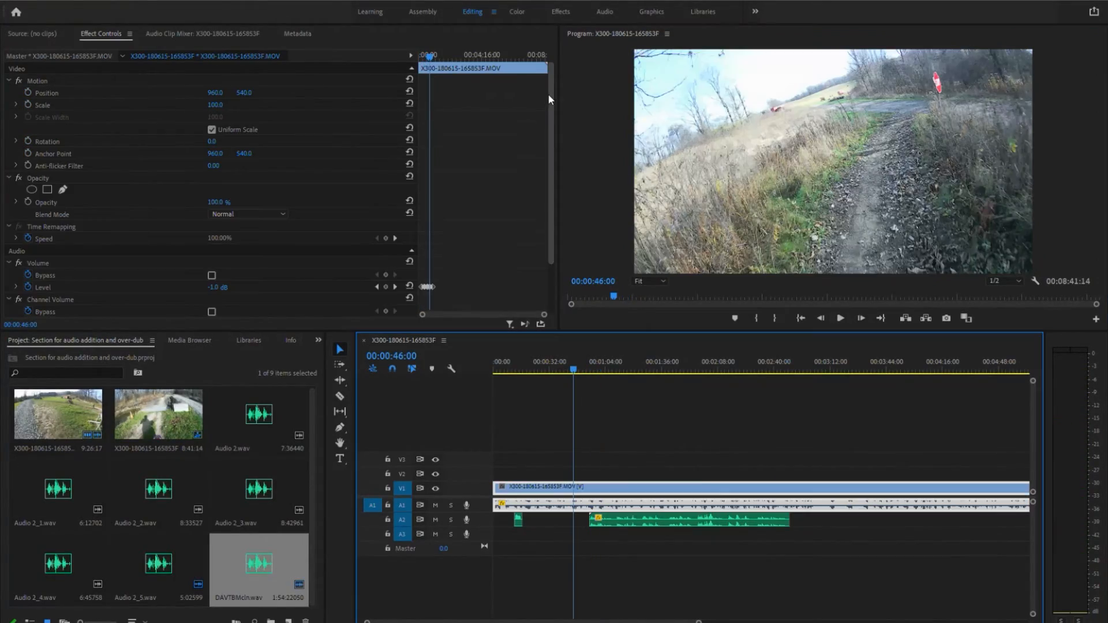
left_click_drag(550, 96, 551, 161)
left_click(224, 224)
type("-10")
left_click(227, 213)
left_click(620, 456)
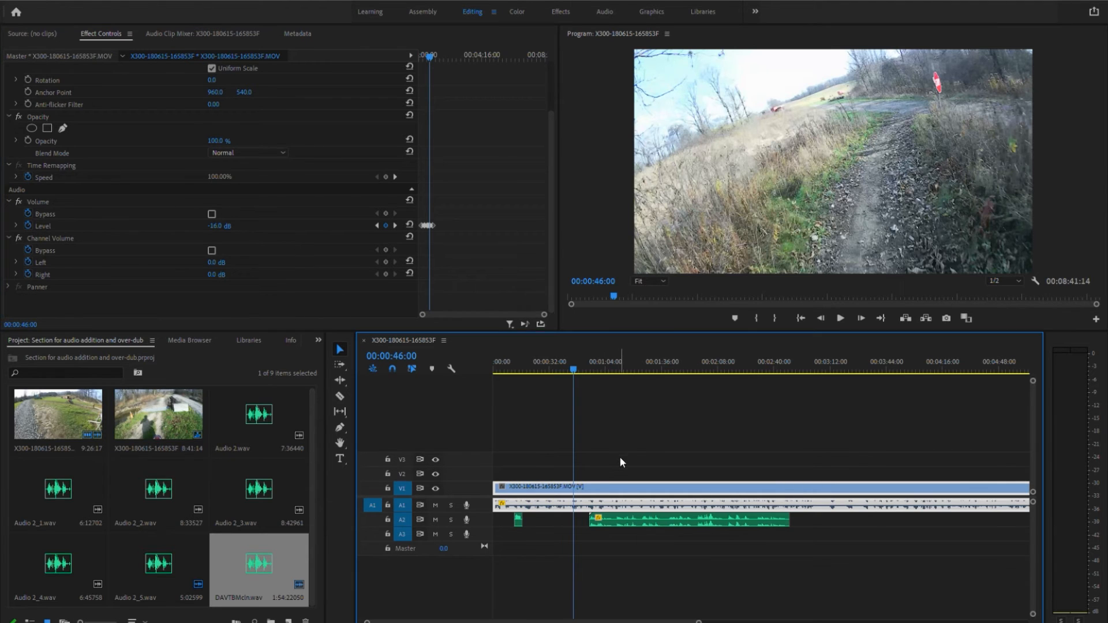
Set the volume level of the DAVTBMcln.wav clip to 6 dB at 00:00:59:24
left_click_drag(575, 362, 597, 363)
left_click(661, 518)
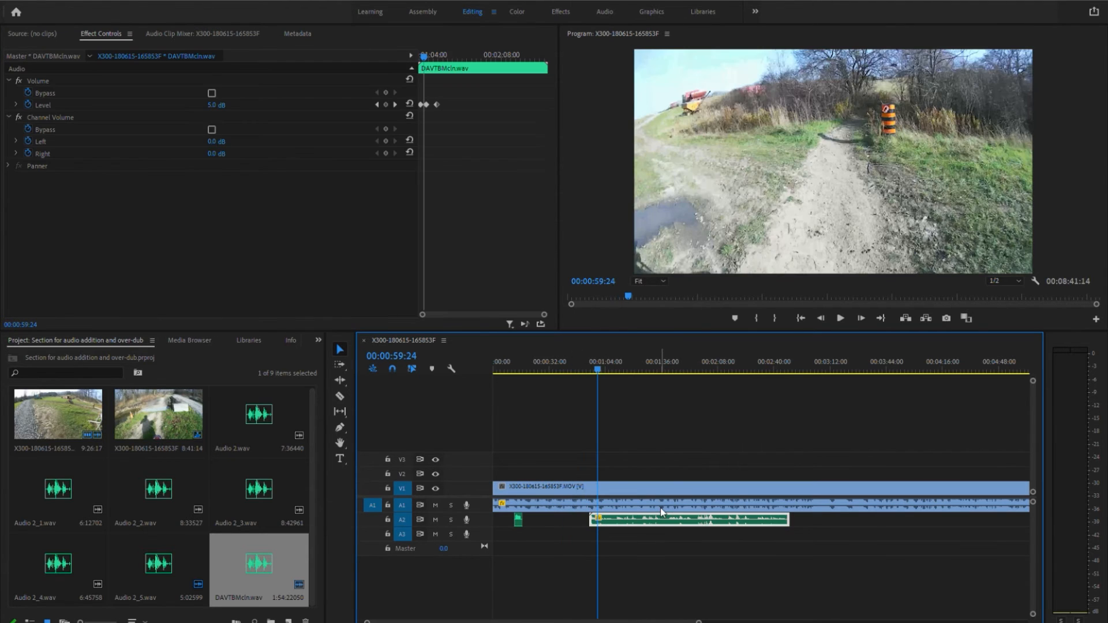
left_click(216, 105)
type("6")
left_click(229, 132)
Set the music clip's left channel volume to -12 dB and right channel to 4 dB, and play back the result
left_click(218, 142)
type("-12")
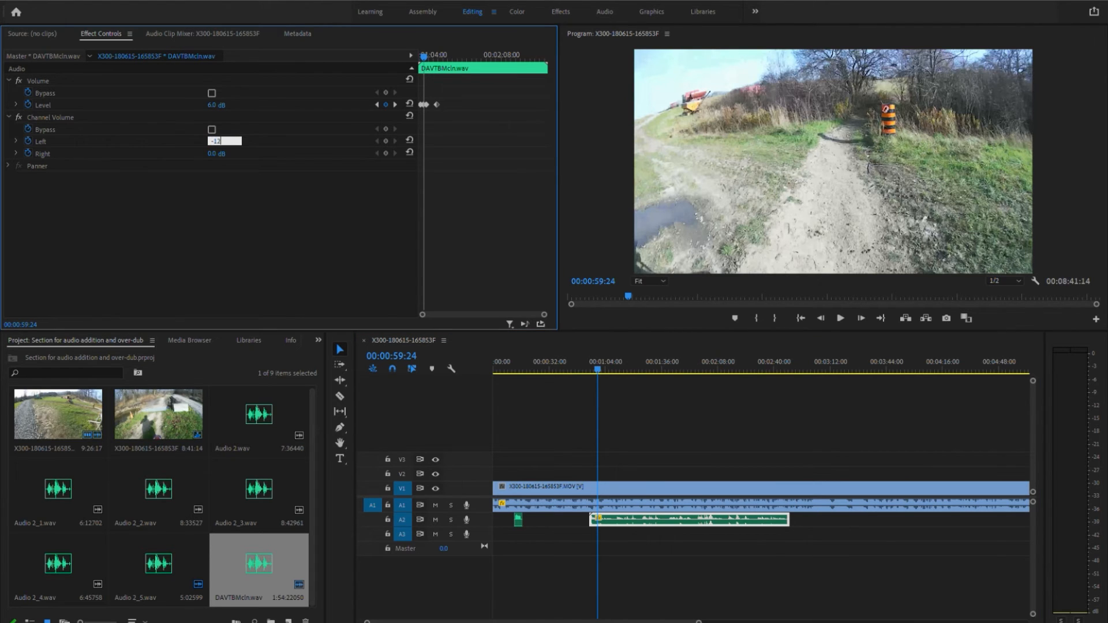
key("Tab")
type("4")
key("Return")
left_click(844, 302)
key("space")
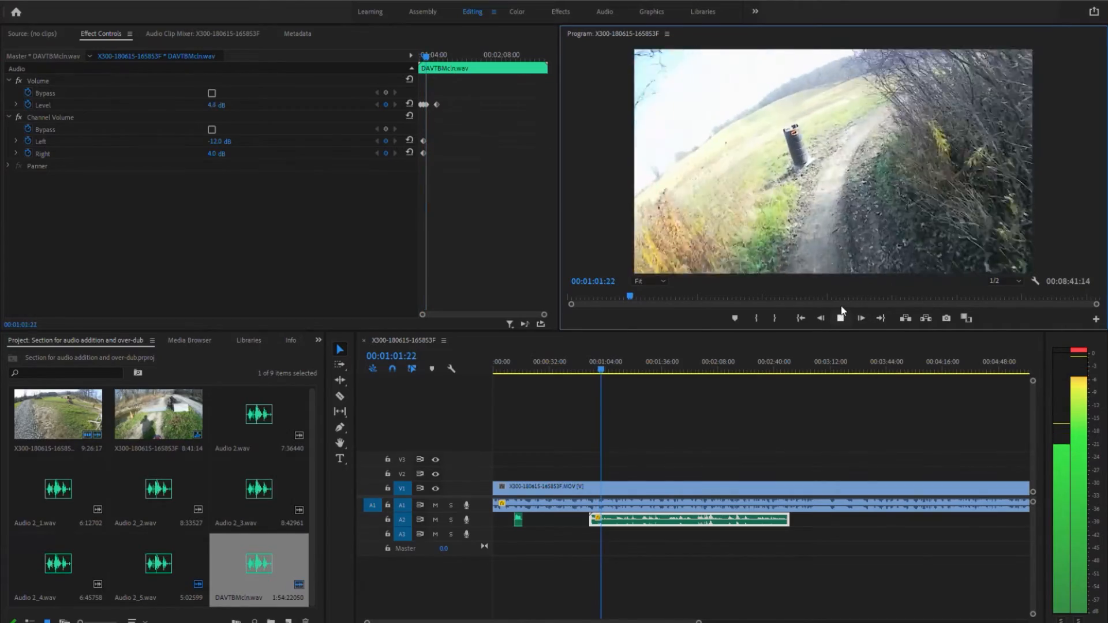
left_click(842, 316)
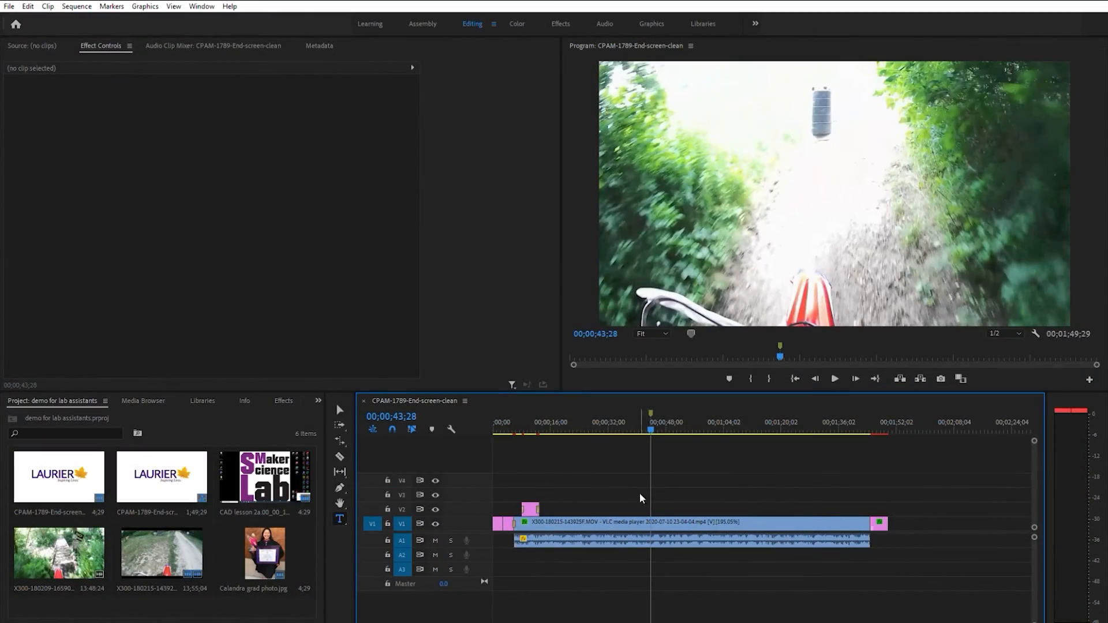
Move the playhead to 00;00;55;05 in the trail video and start exporting a still with Export Frame
left_click_drag(654, 415, 694, 466)
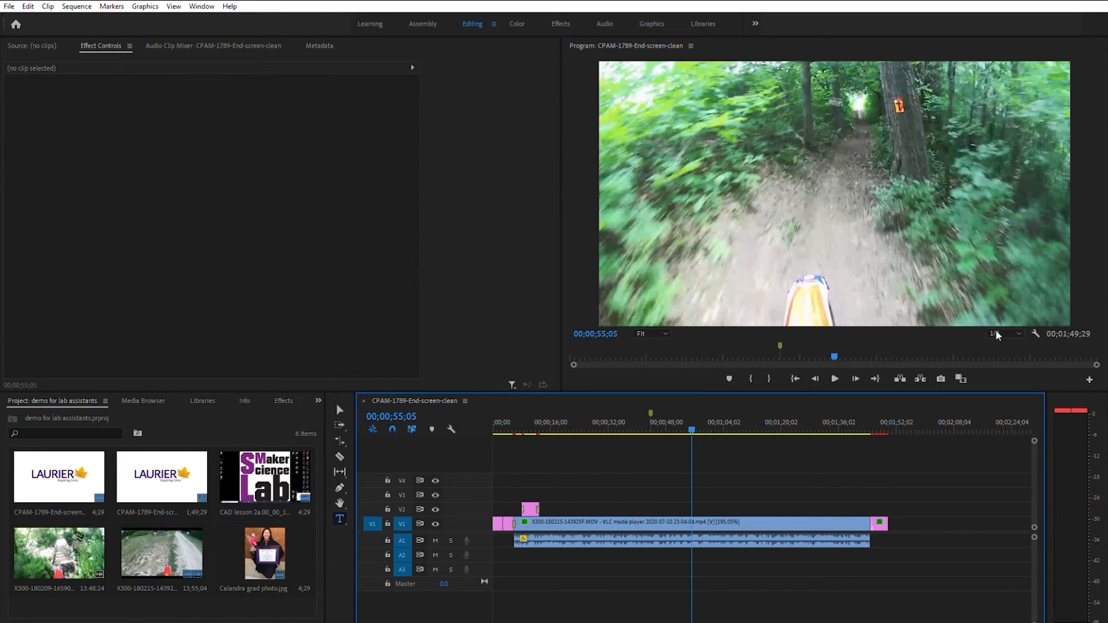
left_click(1020, 327)
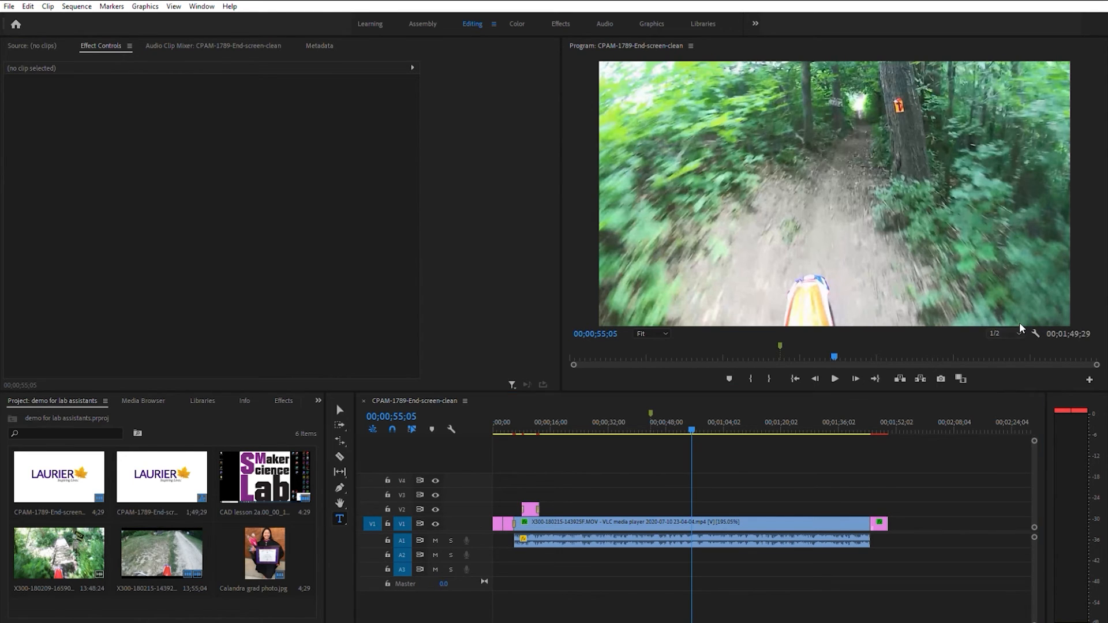
left_click(975, 335)
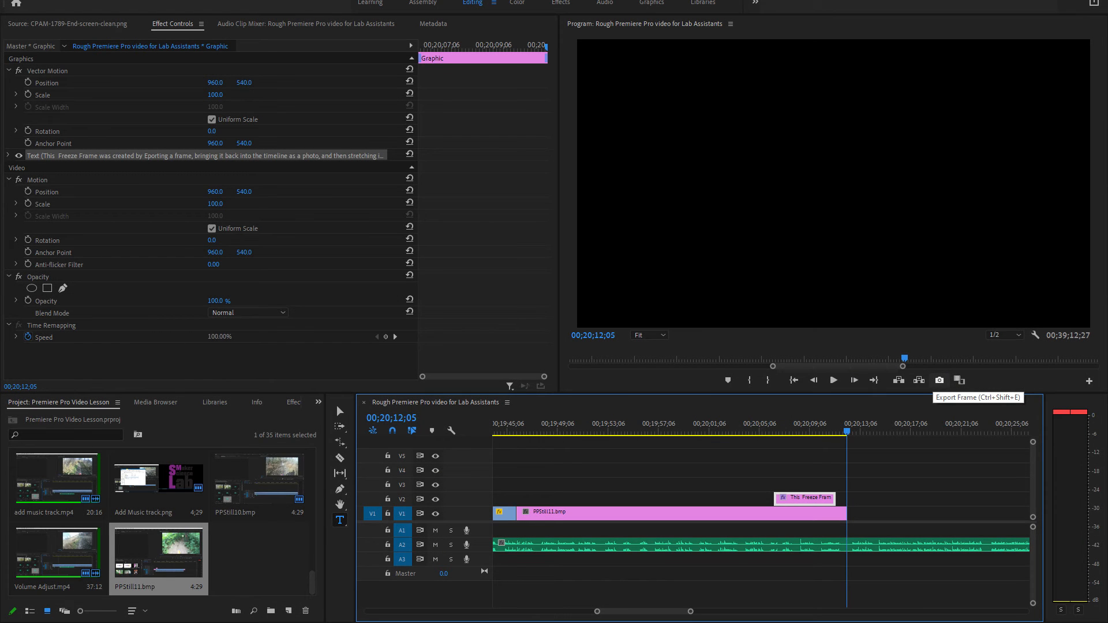
left_click(940, 381)
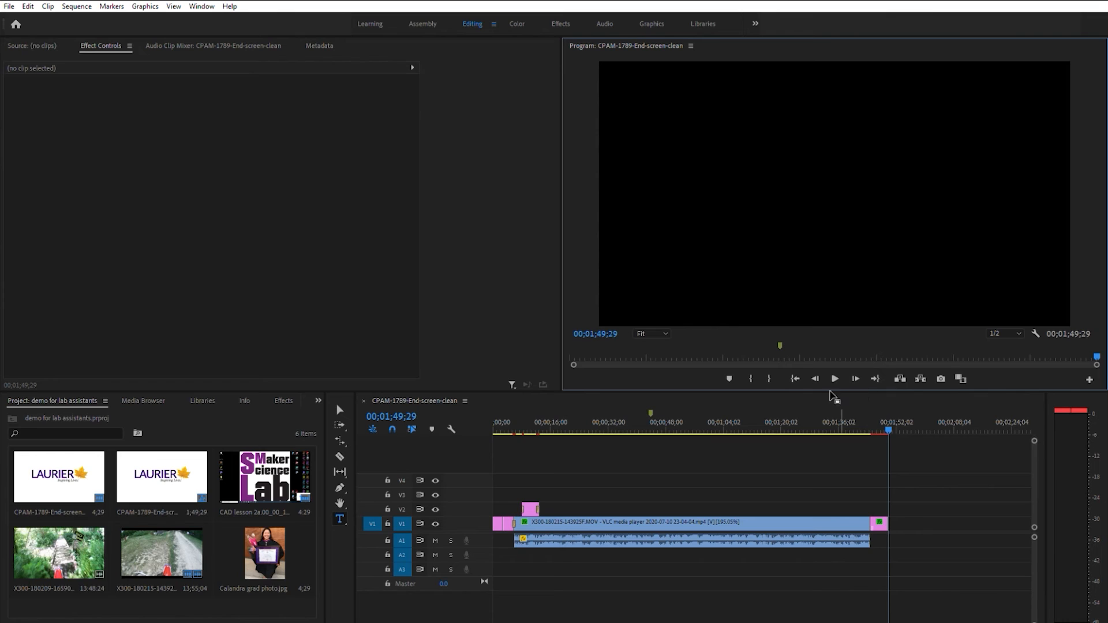
Mark the out point at 00;01;49;29 and the in point at 00;00;00;00 in the CPAM-1789-End-screen-clean sequence
left_click(769, 370)
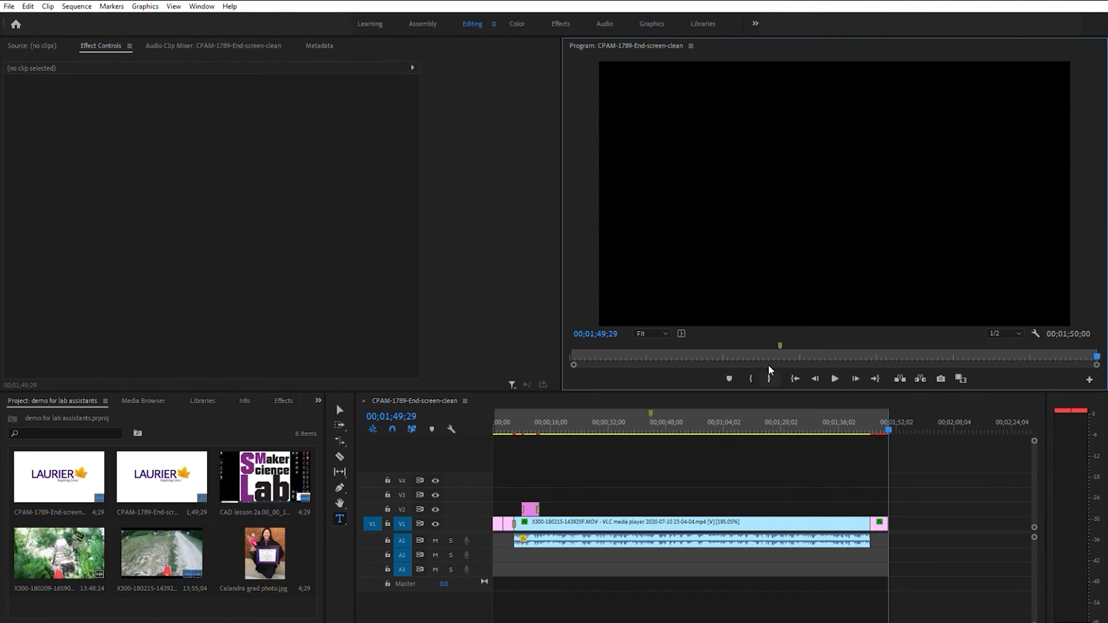
left_click(797, 374)
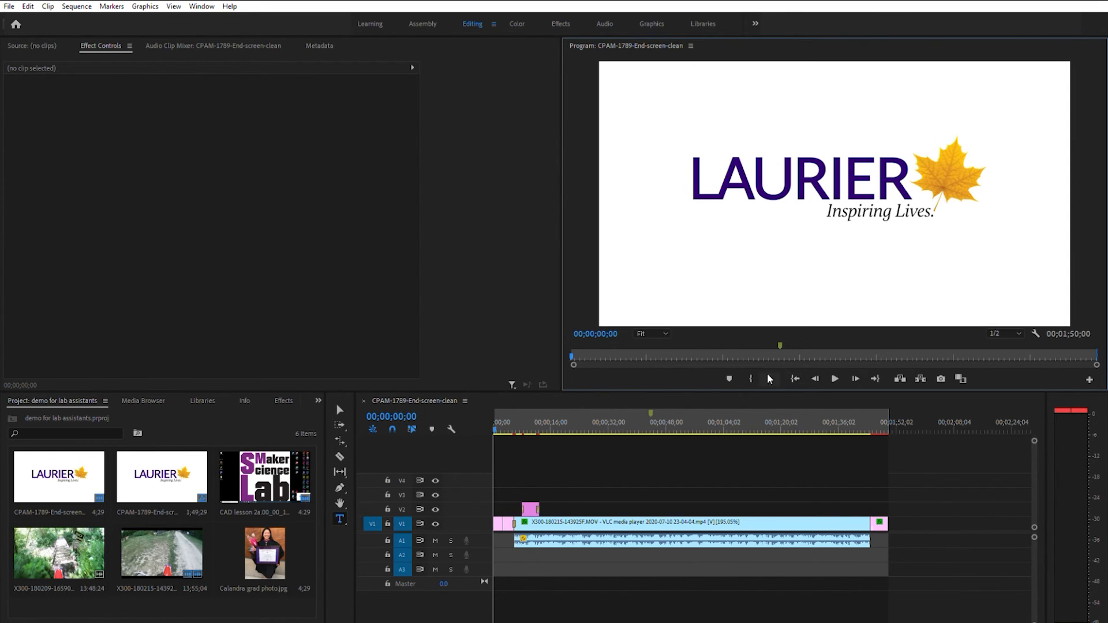
left_click(752, 377)
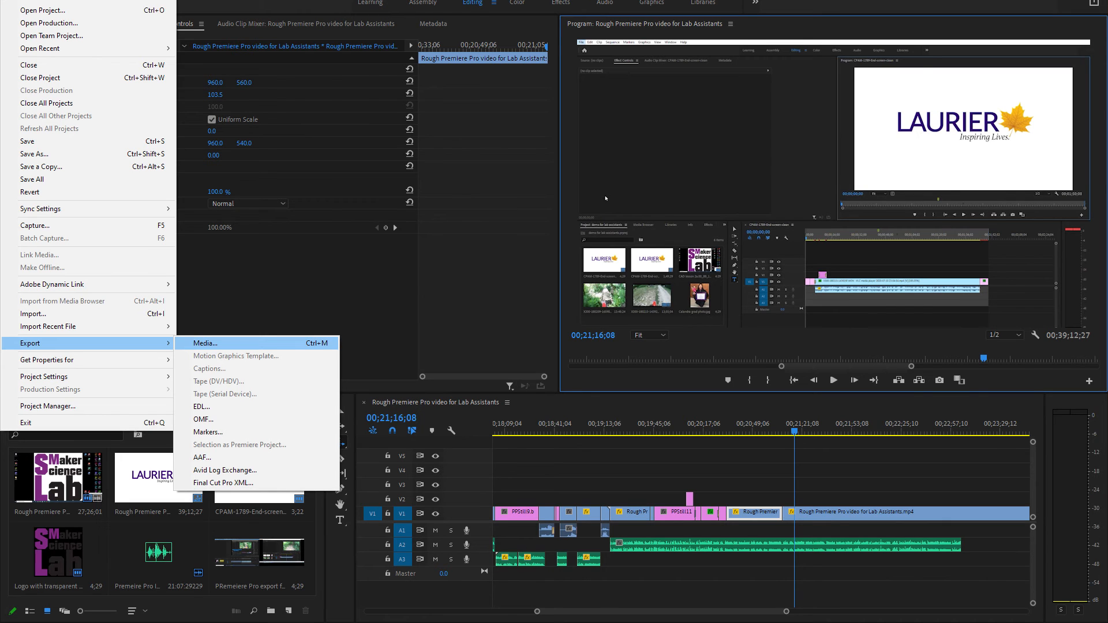
Open the media export settings for the Rough Premiere Pro video for Lab Assistants sequence
left_click(205, 343)
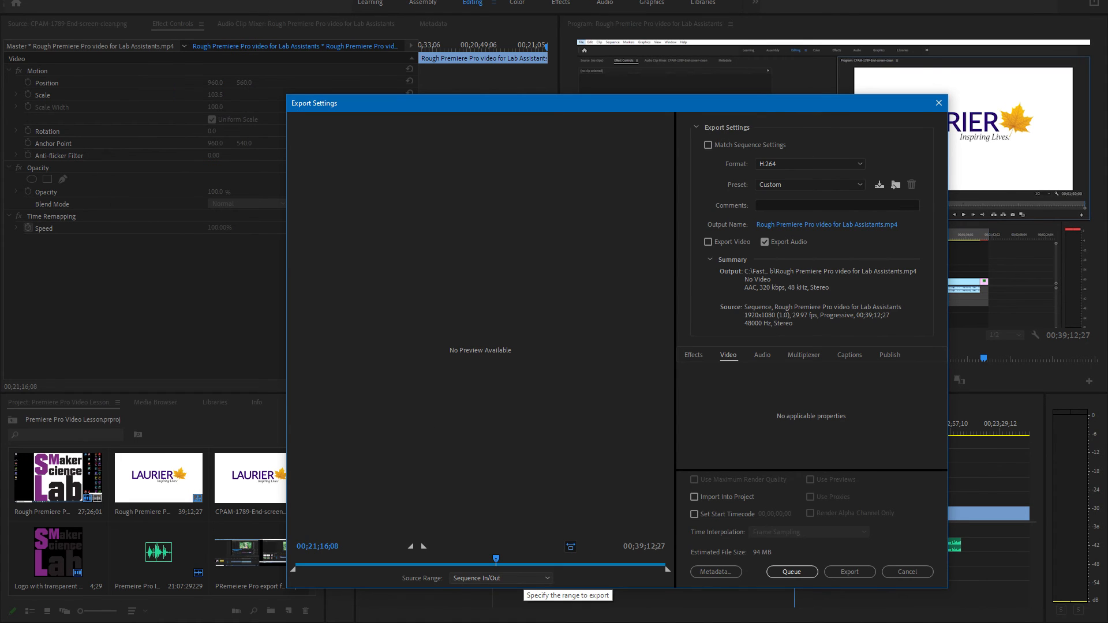